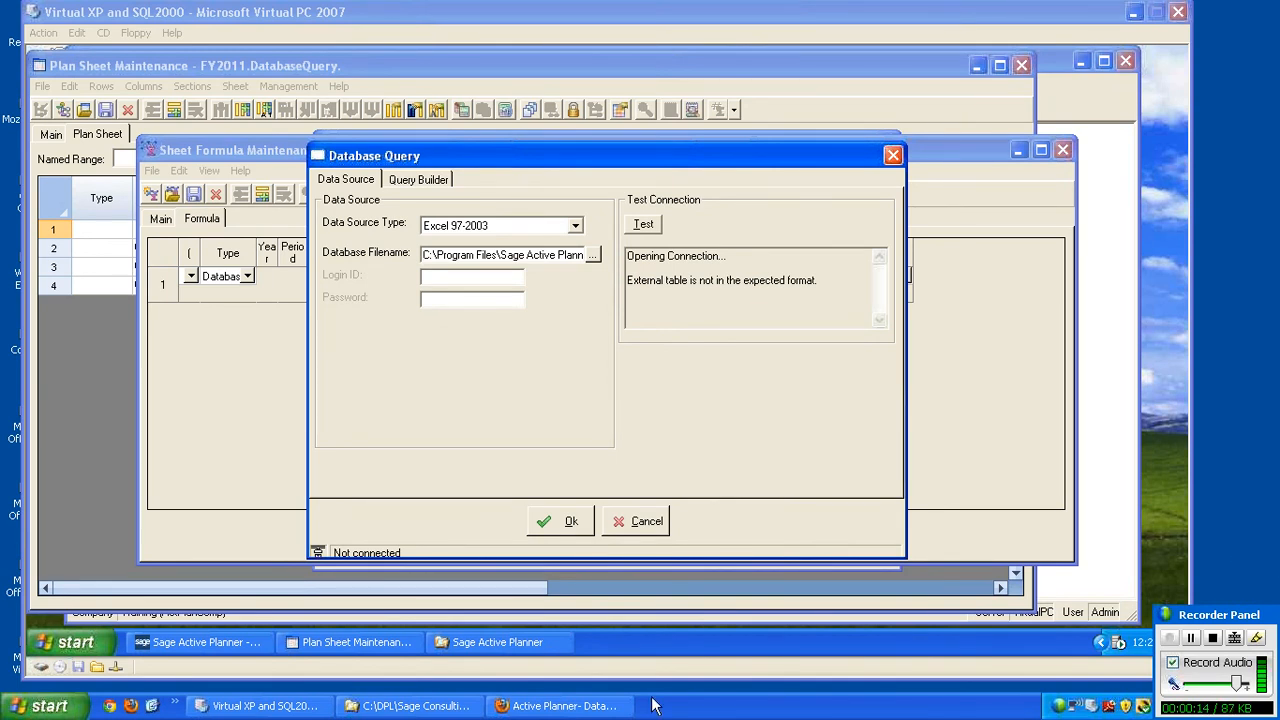
Switch to Firefox and look at the ActivePlannerTraining home page before returning to the Database Query Formulas document.
click(585, 706)
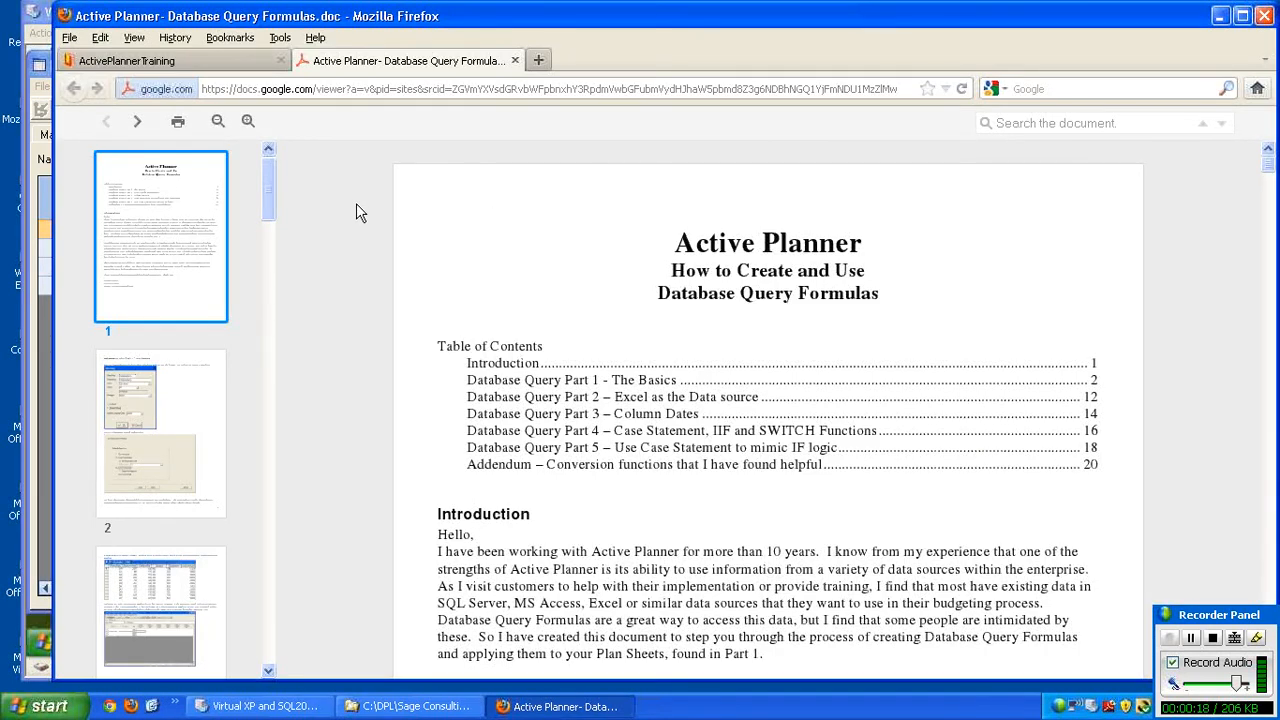
click(225, 62)
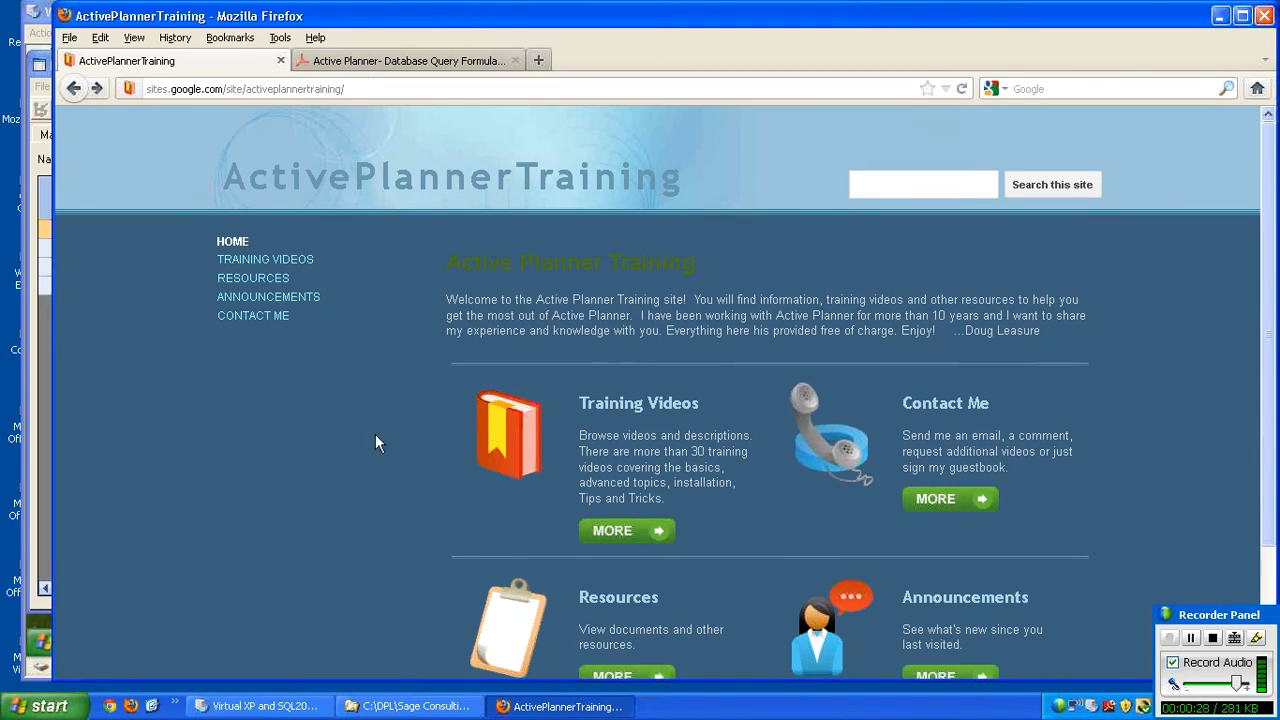
click(420, 63)
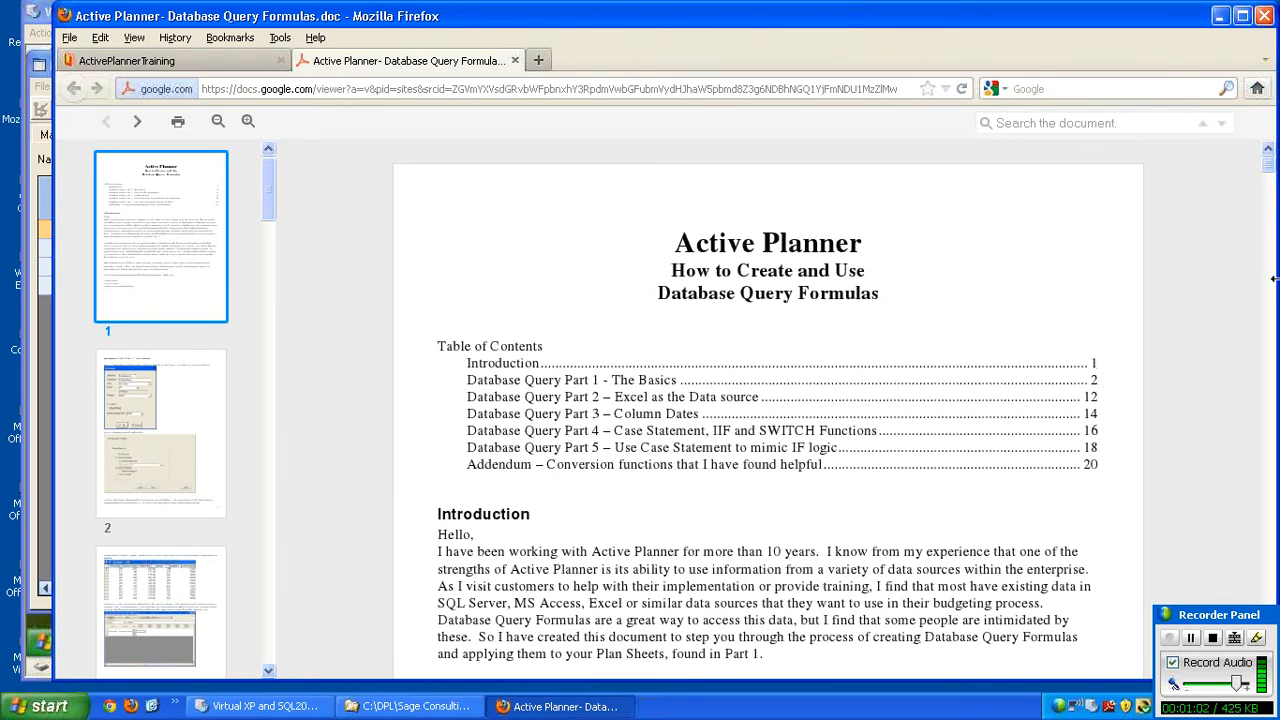
Examine the addendum's list of Jet Engine functions and the SQL Server CONVERT examples, and close Firefox.
drag(1268, 168, 1272, 645)
scroll(820, 507, up, 4)
scroll(820, 502, up, 5)
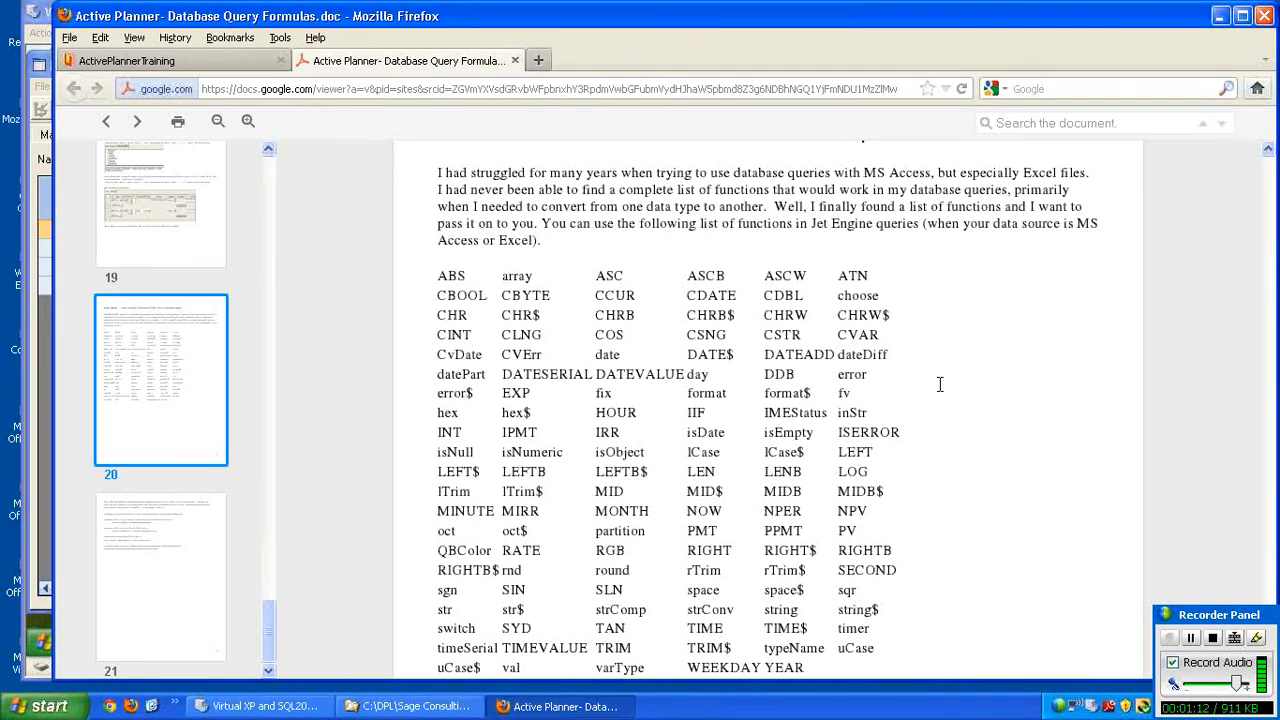
scroll(940, 381, down, 1)
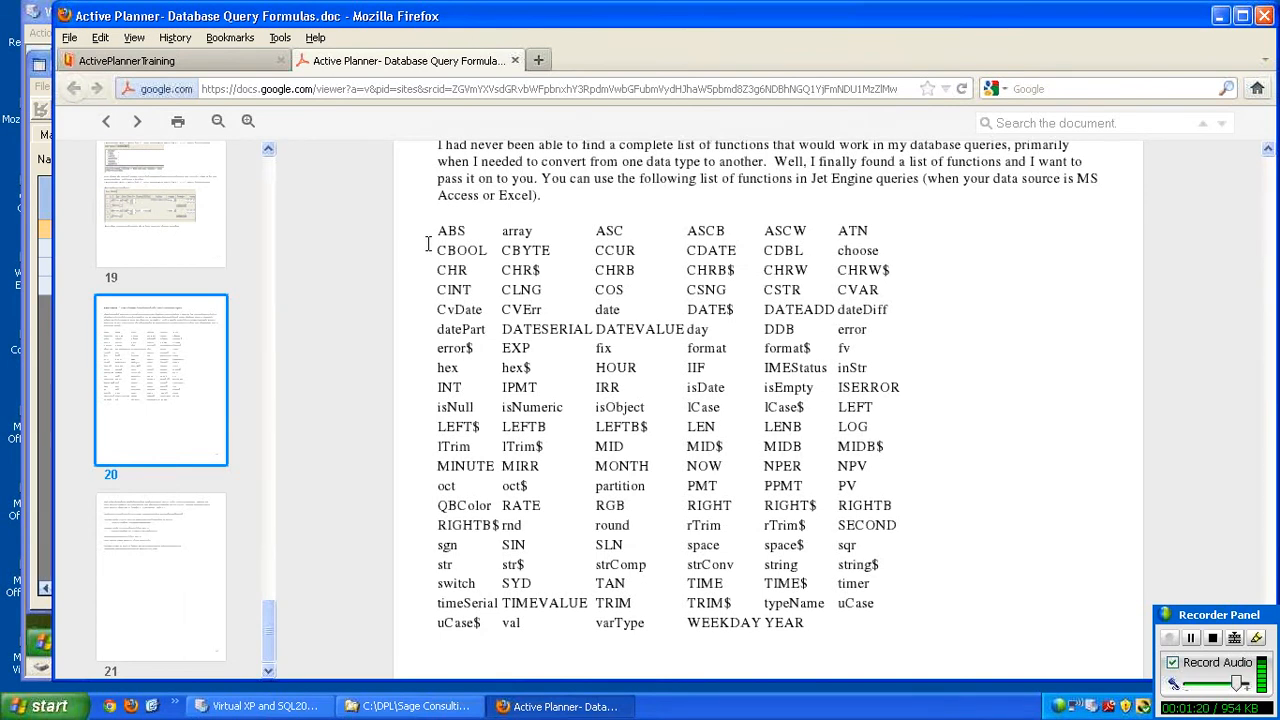
drag(437, 251, 908, 328)
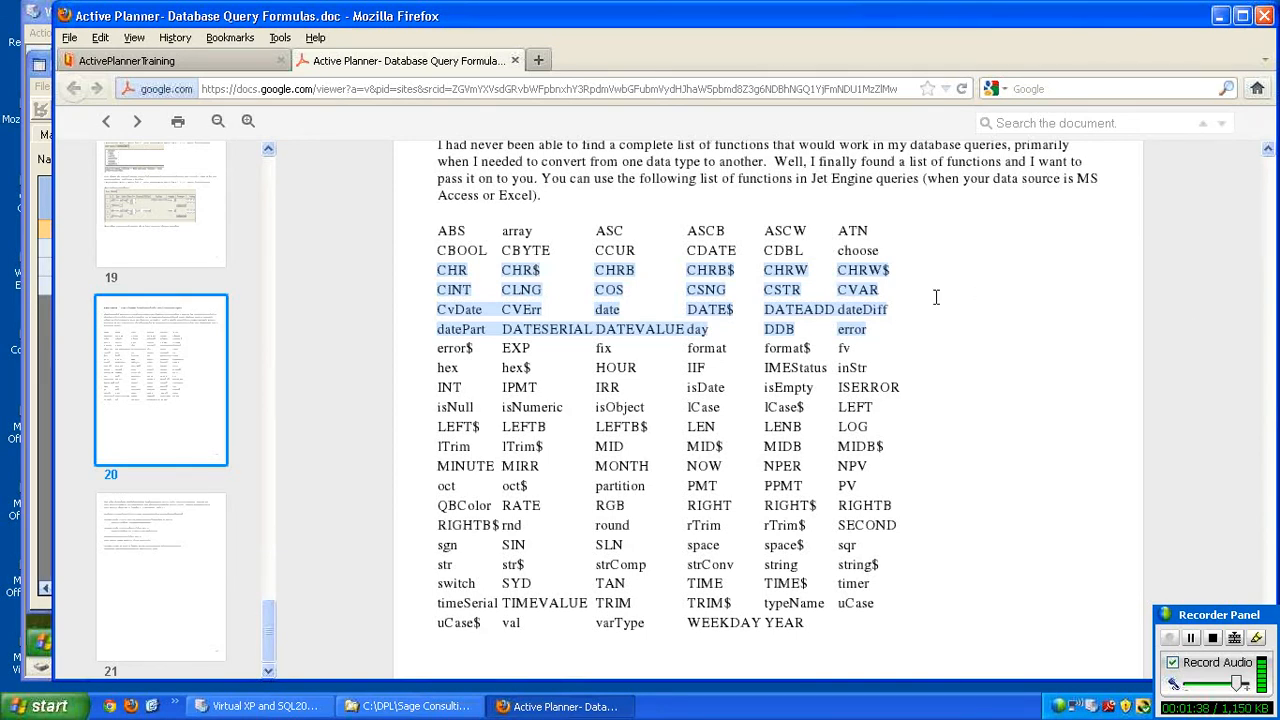
scroll(1024, 315, down, 10)
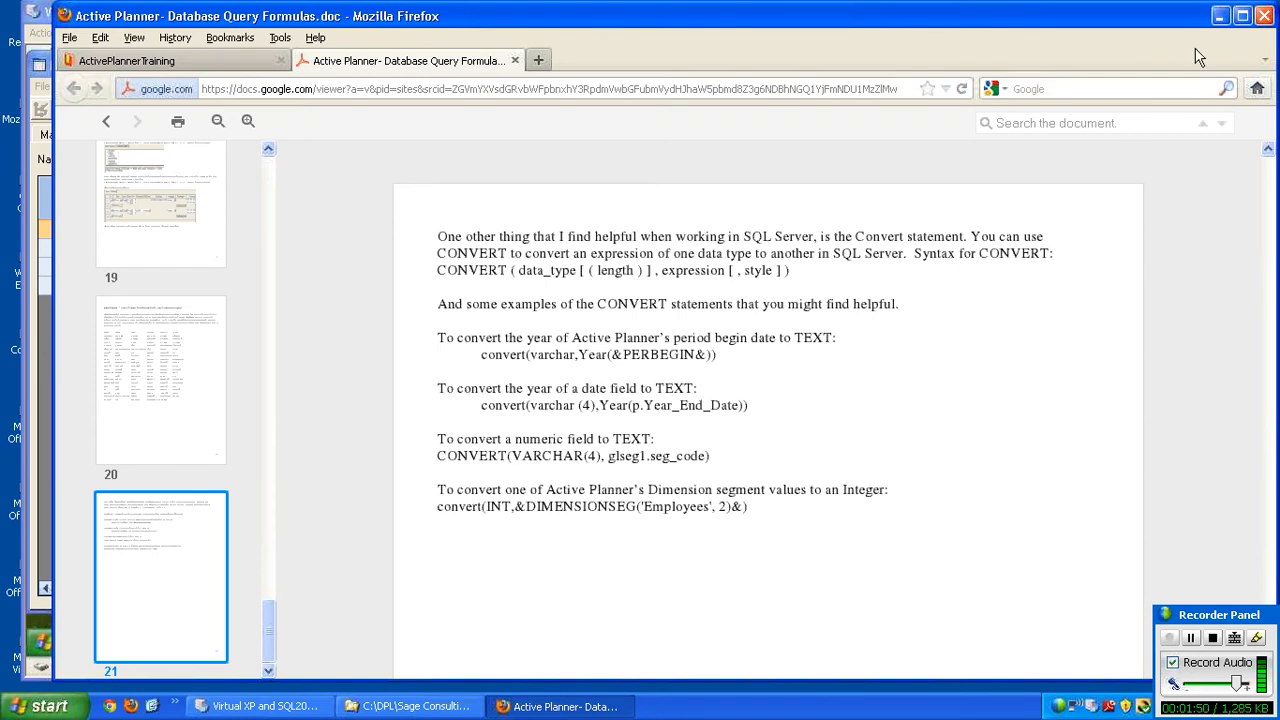
click(1264, 16)
click(626, 382)
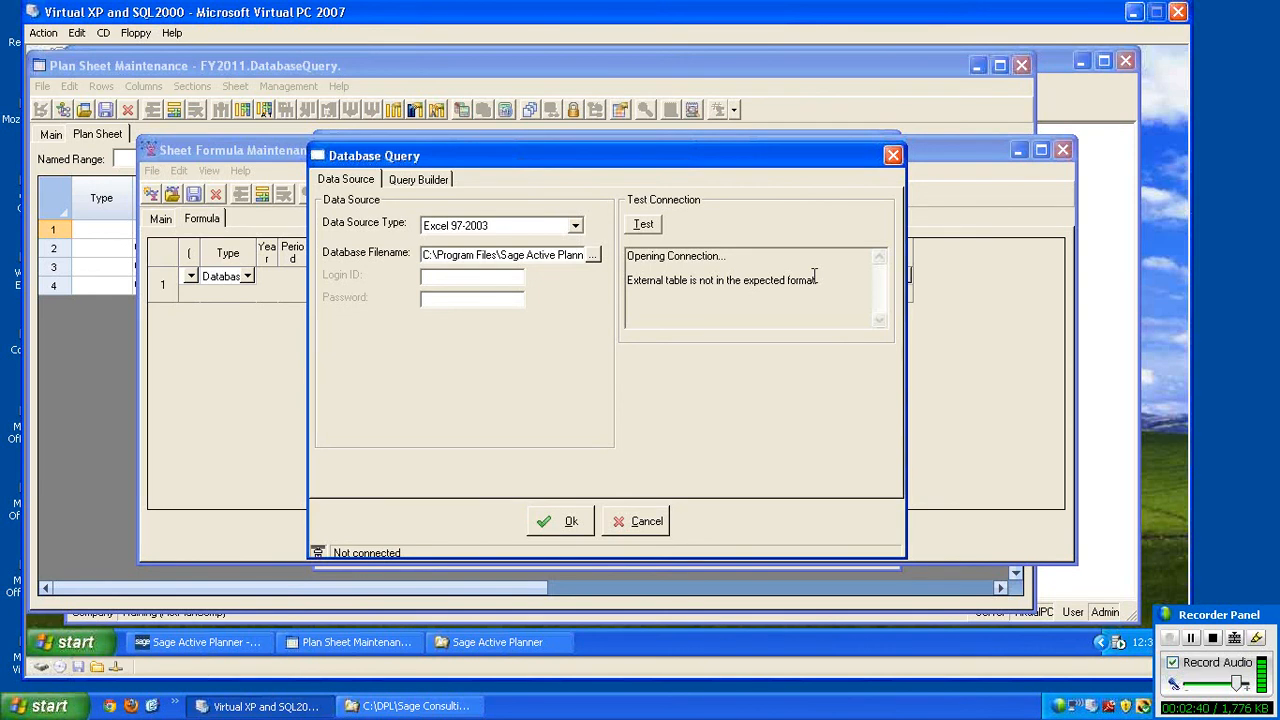
Look through the available data source types for the database query, leaving Excel 97-2003 selected.
click(577, 226)
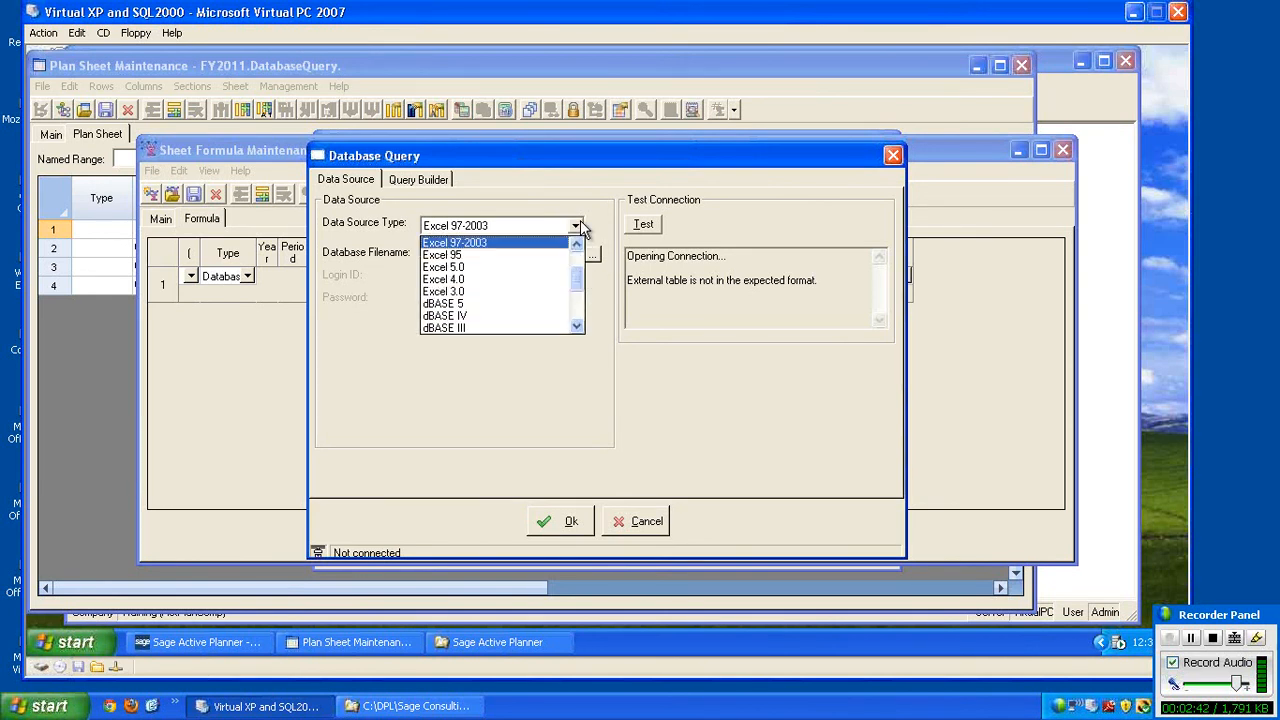
scroll(517, 262, up, 2)
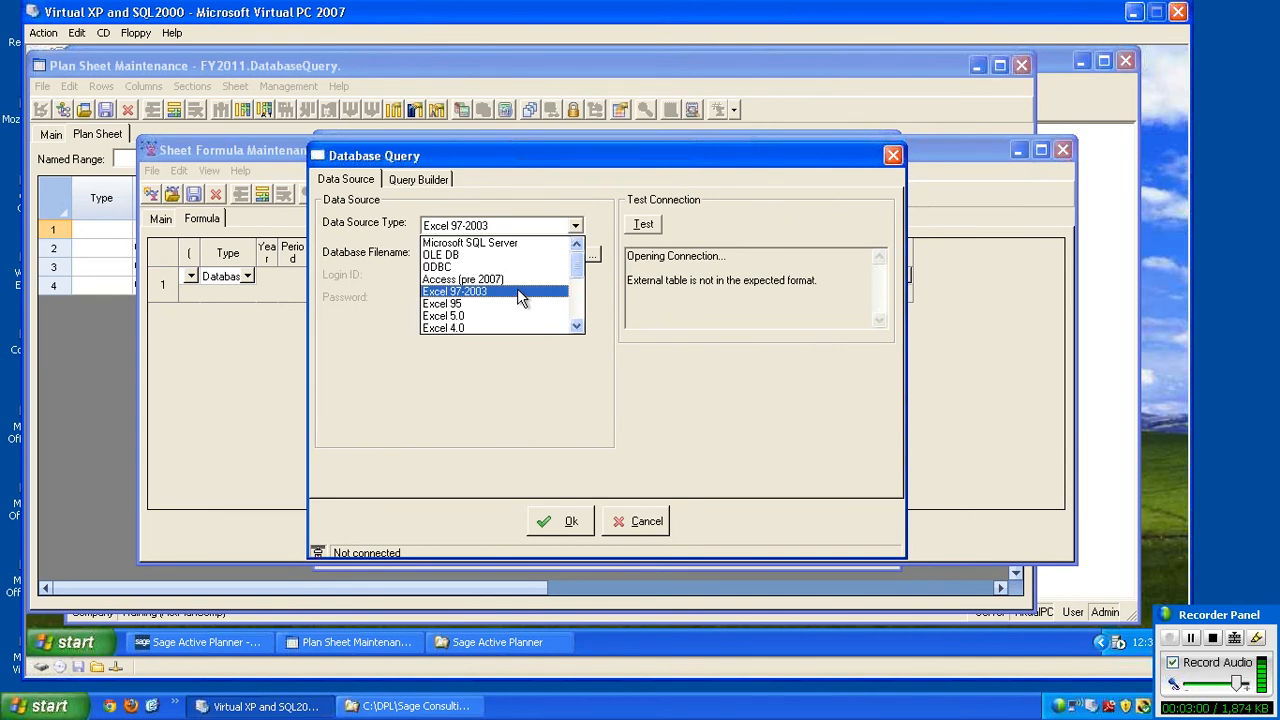
click(648, 521)
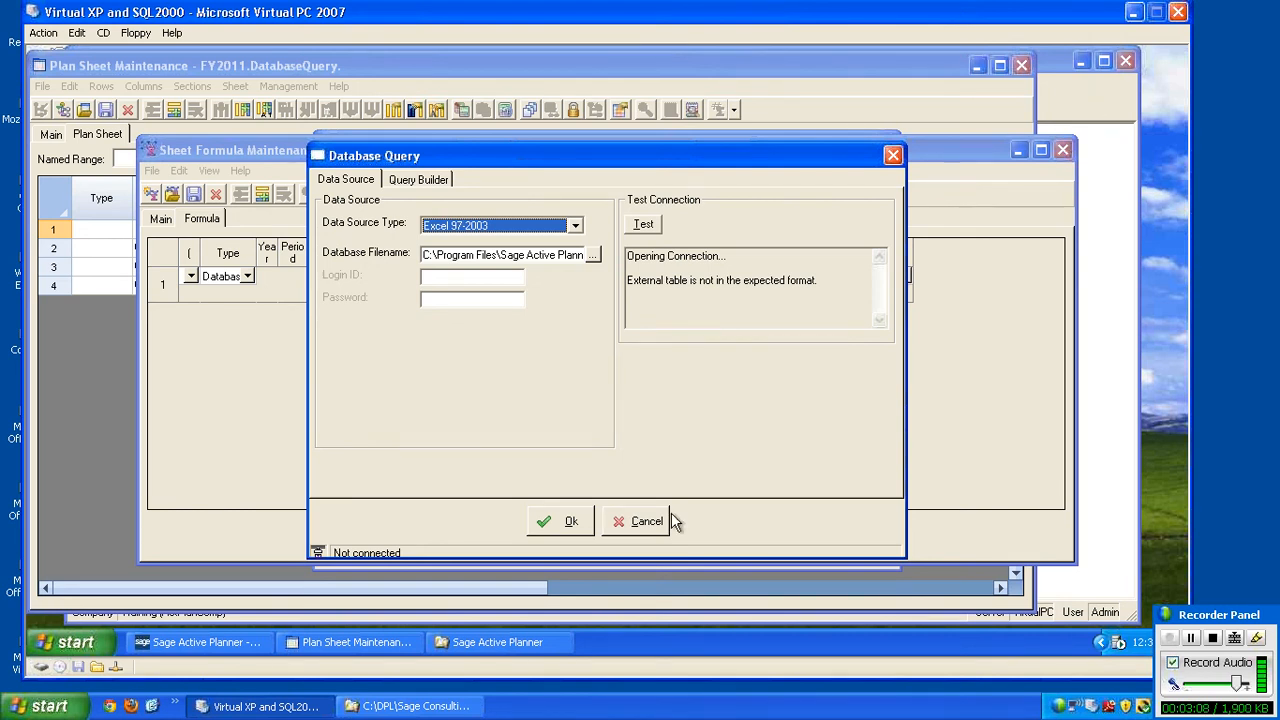
Cancel the database query and close the untitled sheet formula without saving, returning to the FY2011.DatabaseQuery plan sheet.
drag(734, 152, 686, 131)
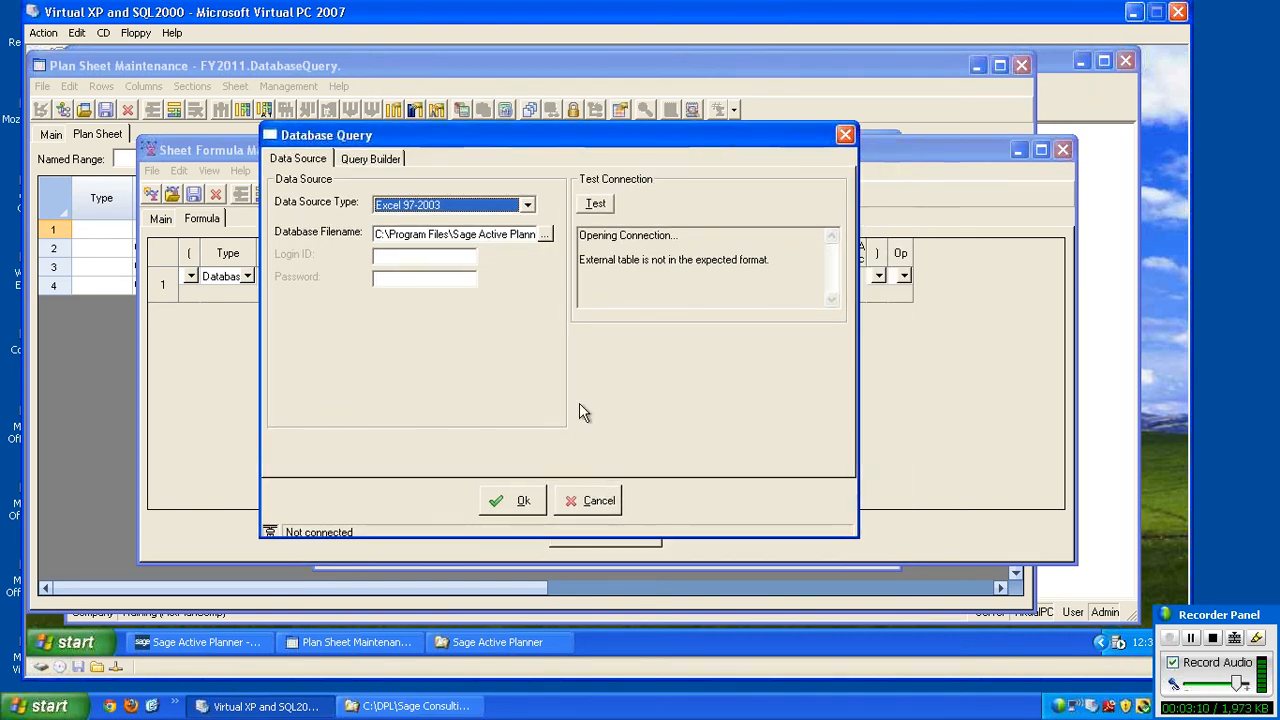
click(597, 498)
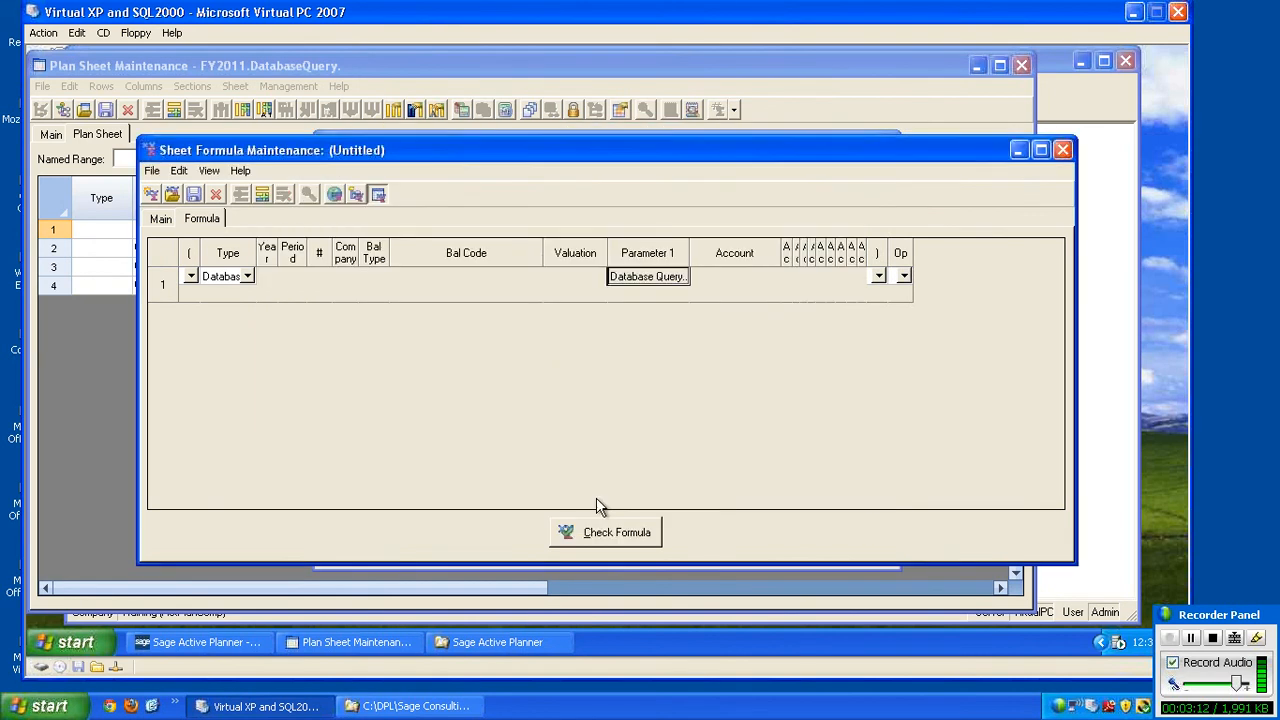
click(1062, 149)
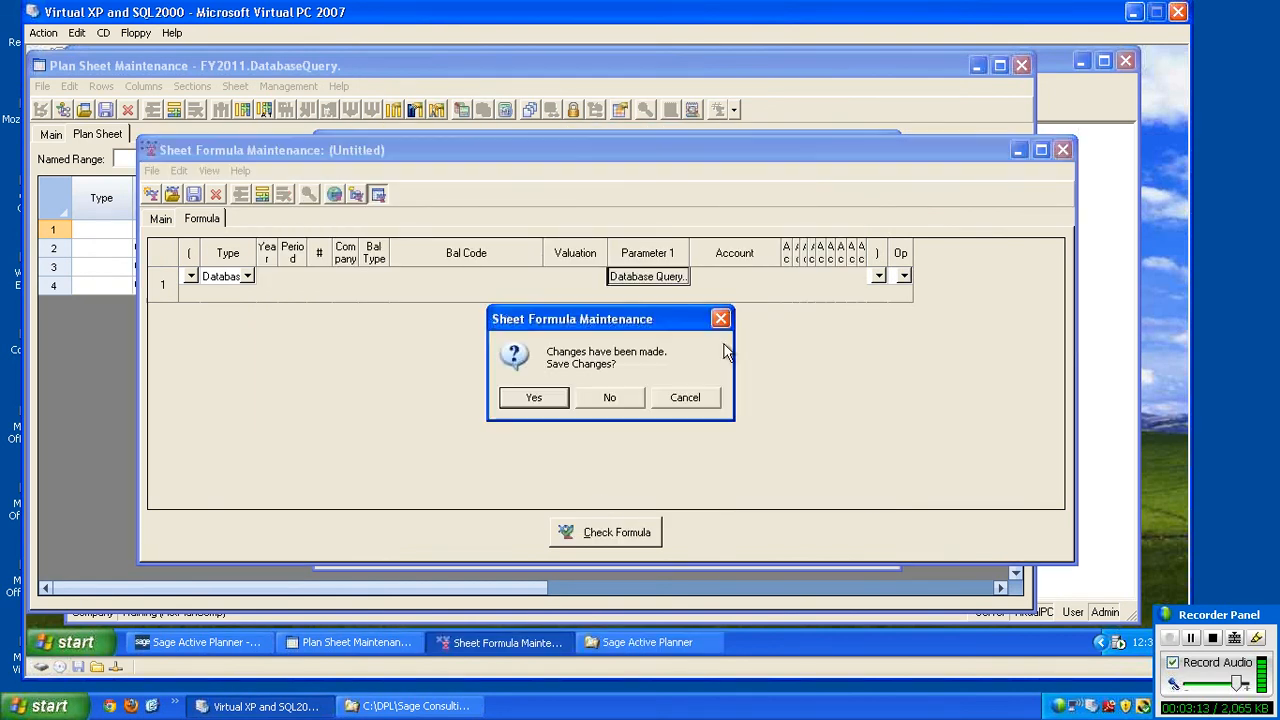
click(621, 401)
click(640, 548)
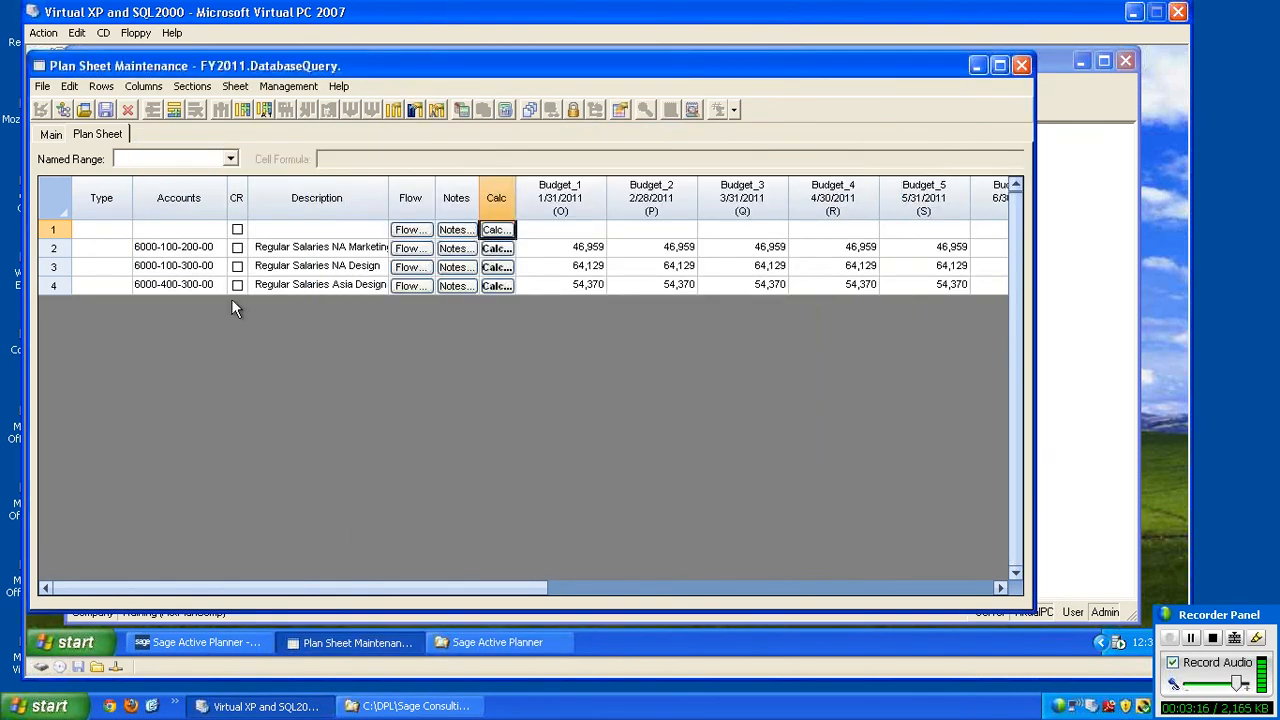
Switch to the Sage Active Planner program folder and open HEADCNT.XLS in Excel.
click(161, 247)
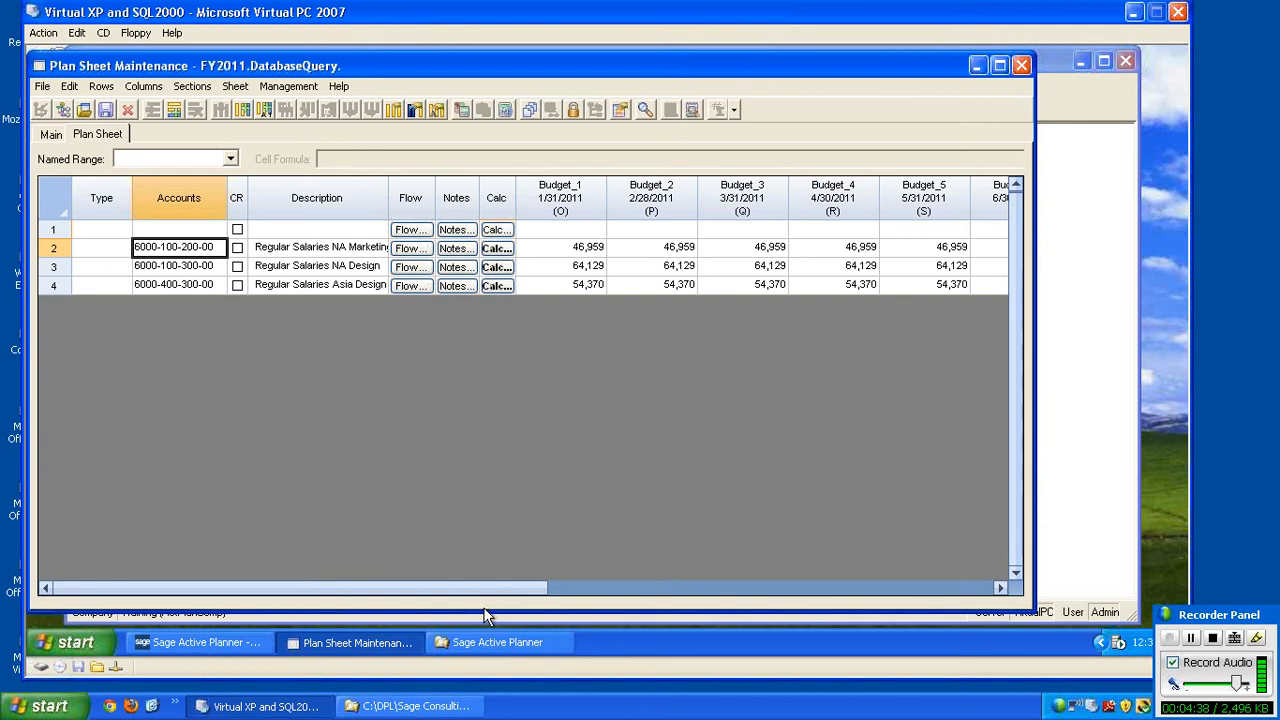
click(486, 642)
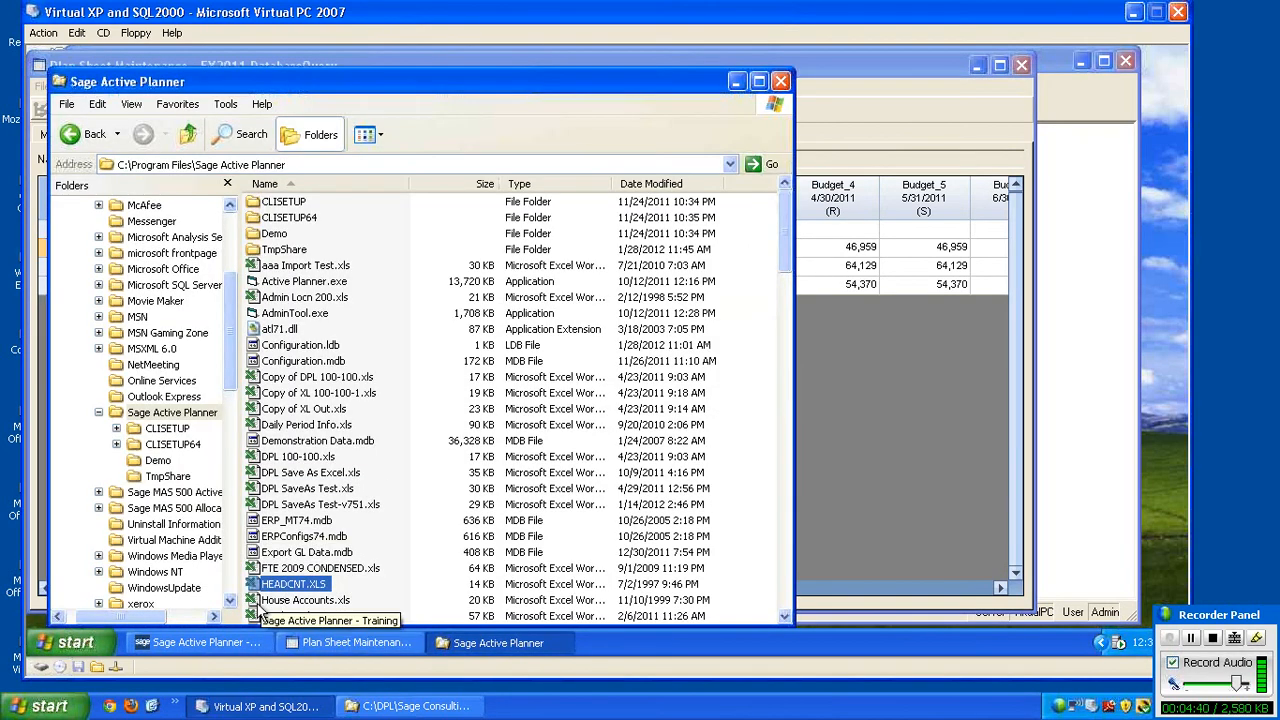
double_click(272, 585)
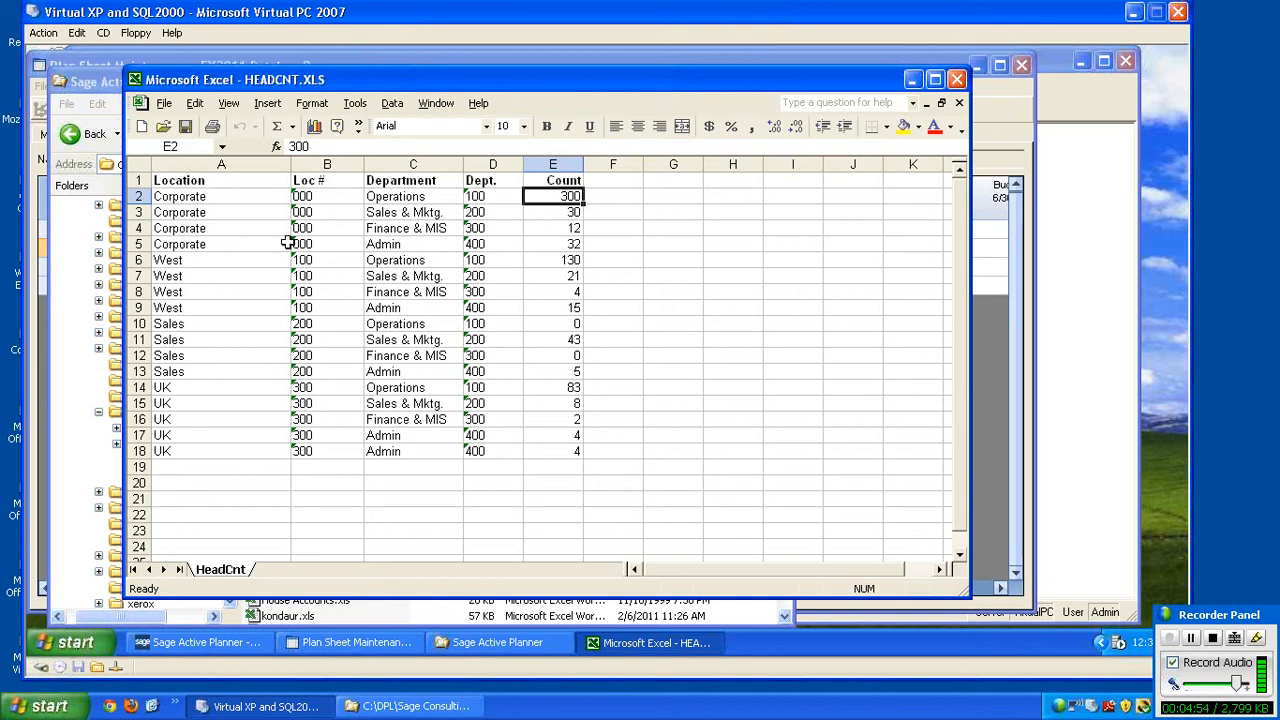
Examine how the Loc #, Dept. and Count values are stored in the upper rows of the HeadCnt sheet.
click(315, 197)
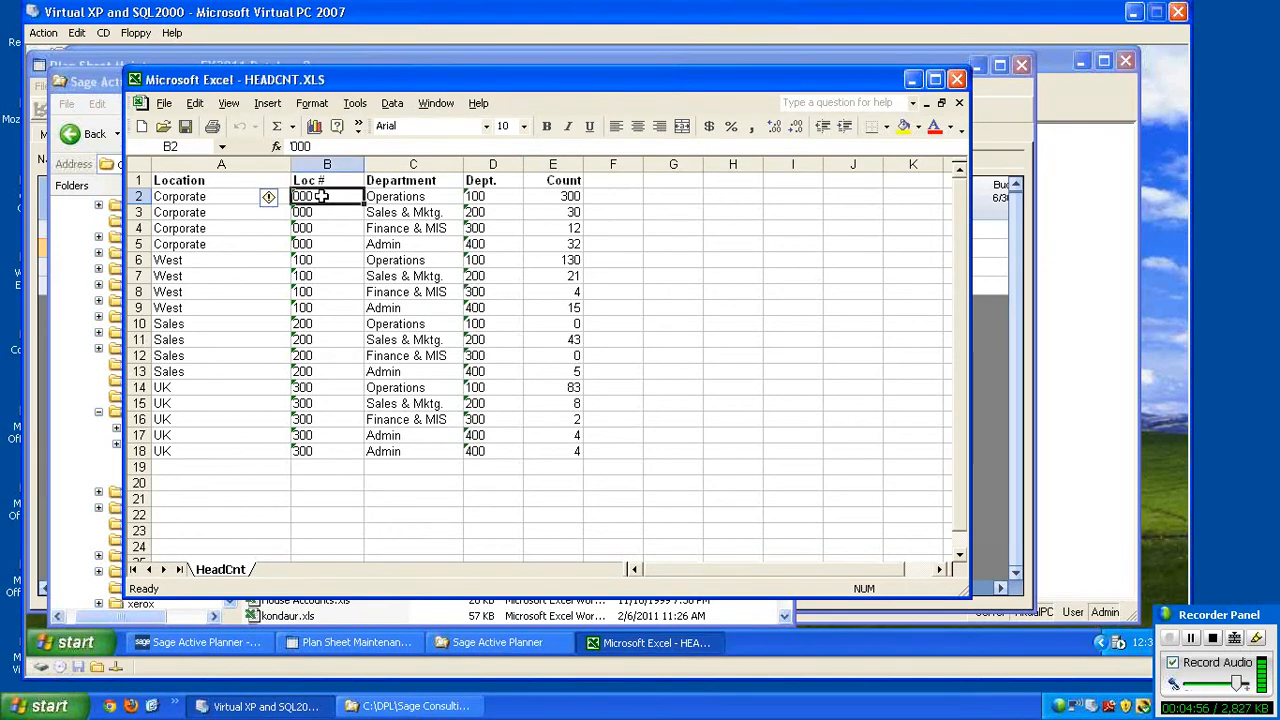
click(494, 196)
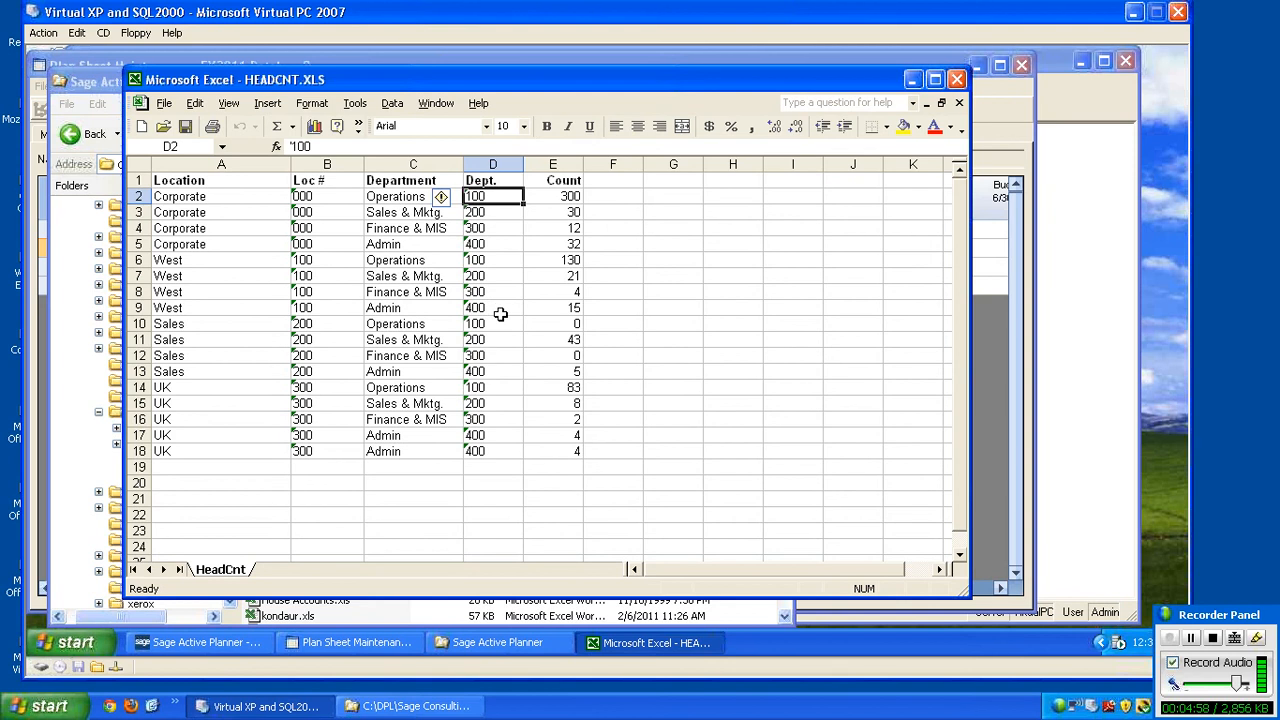
key(Right)
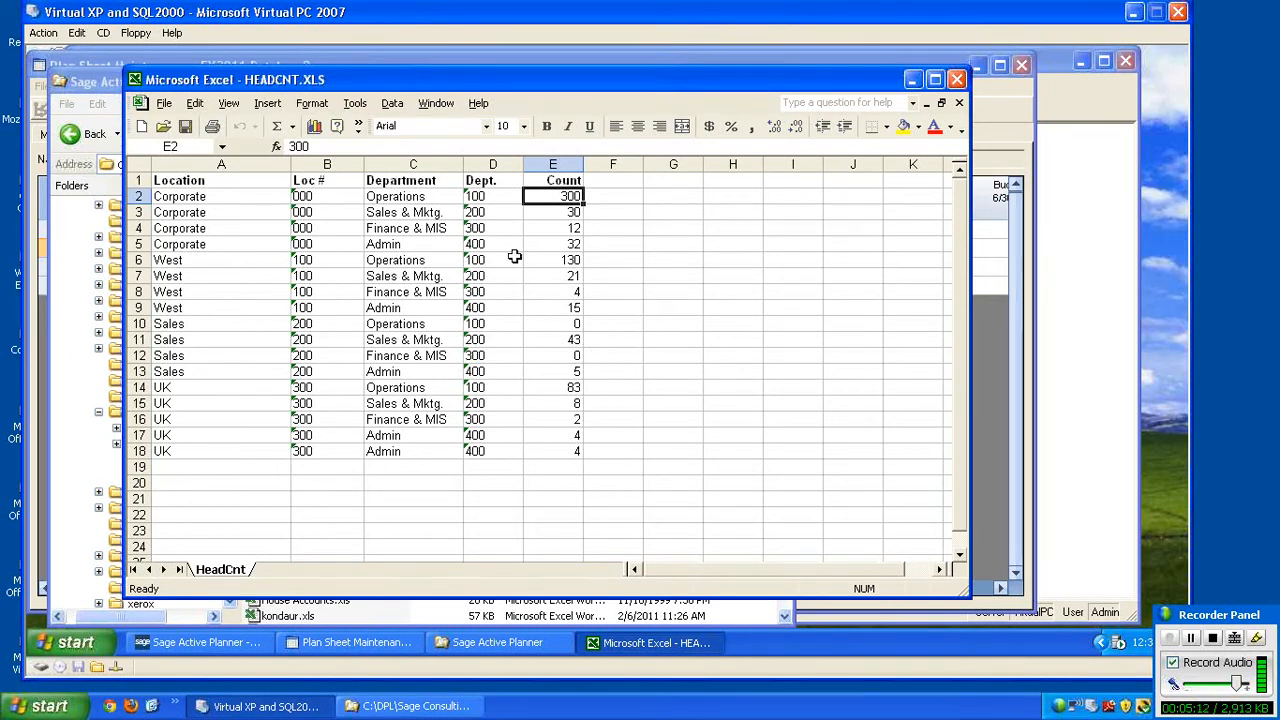
click(481, 198)
click(479, 213)
click(481, 229)
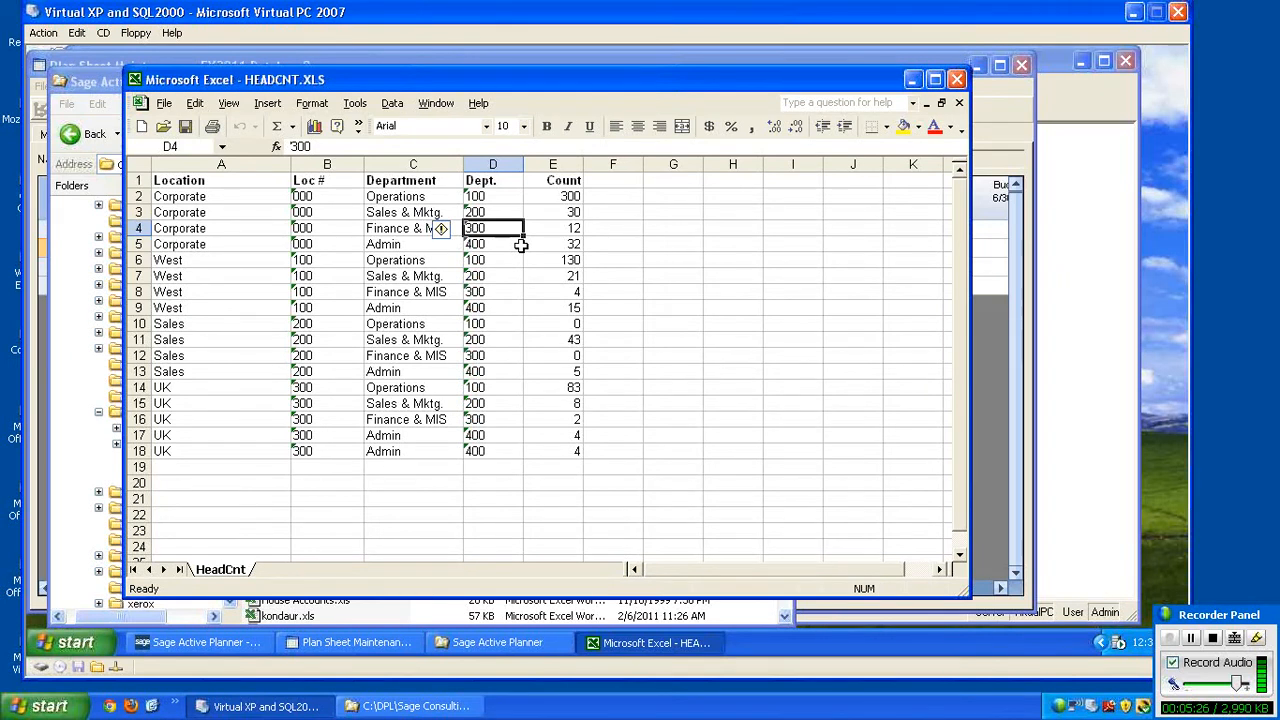
click(320, 196)
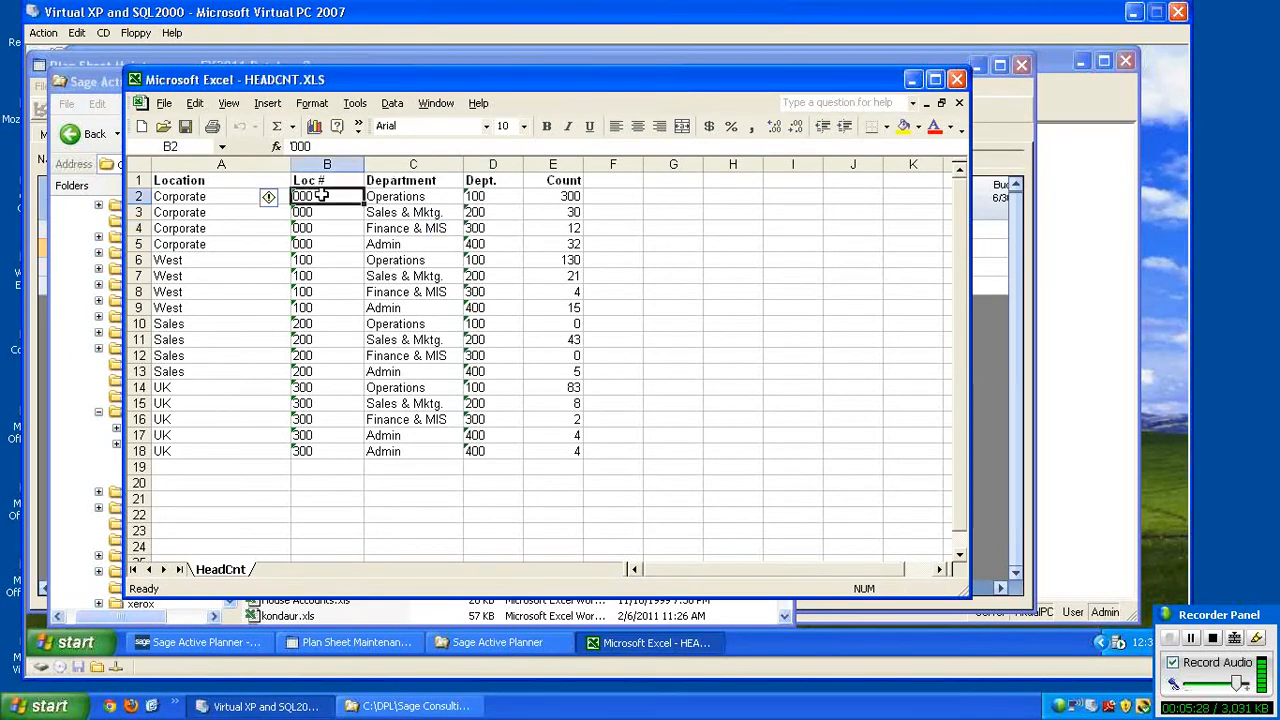
click(318, 212)
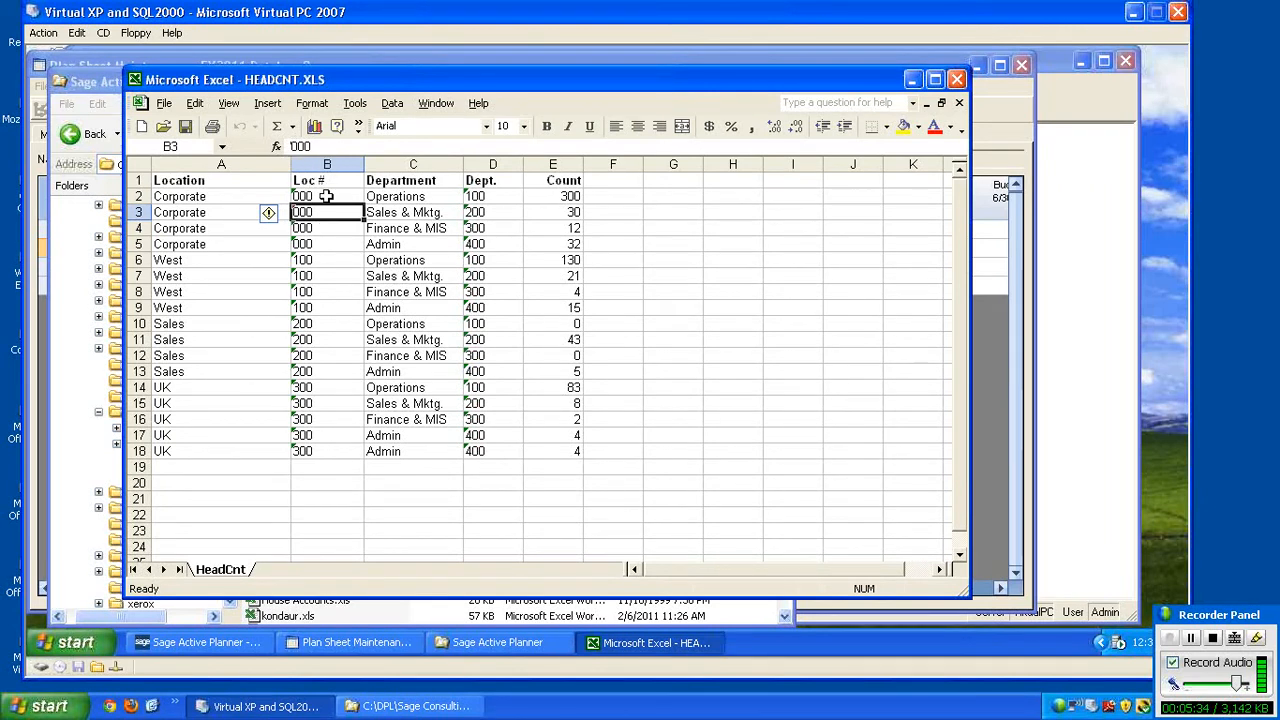
click(315, 227)
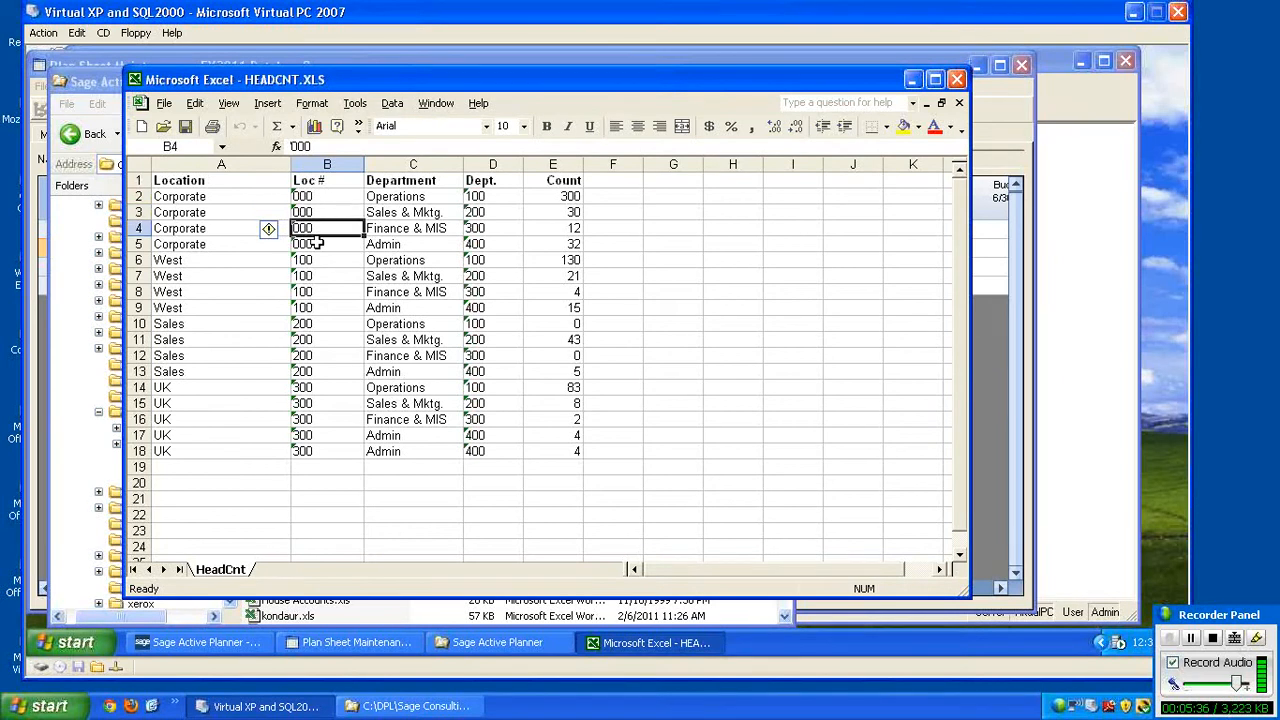
click(316, 243)
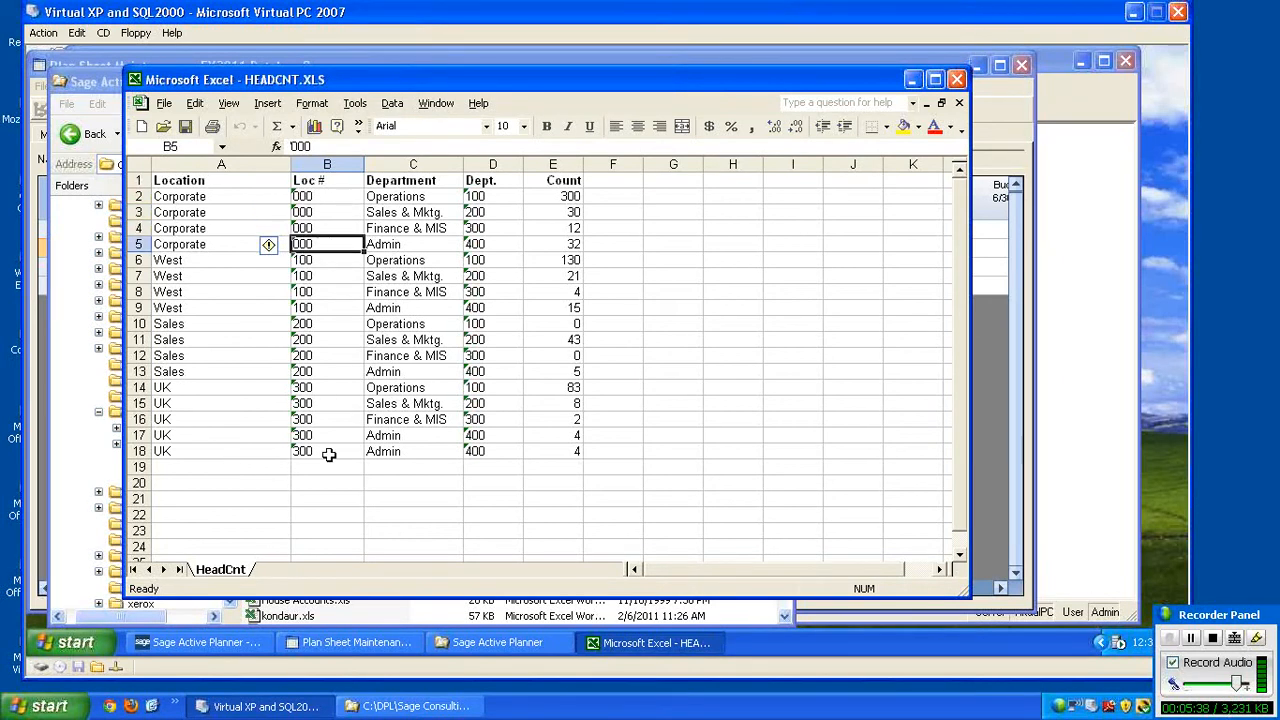
click(479, 197)
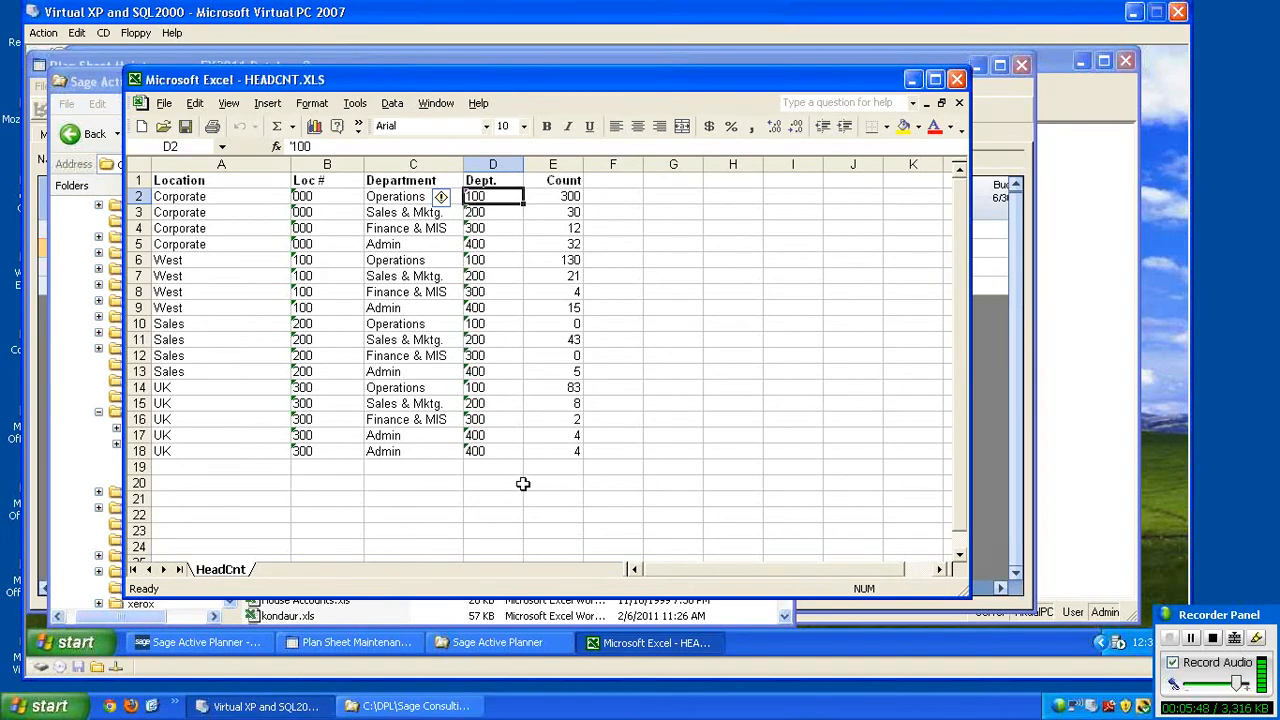
Enter the numbers 100, 200, 500 and 400 in cells B20 to B23, below the headcount data.
scroll(526, 483, down, 2)
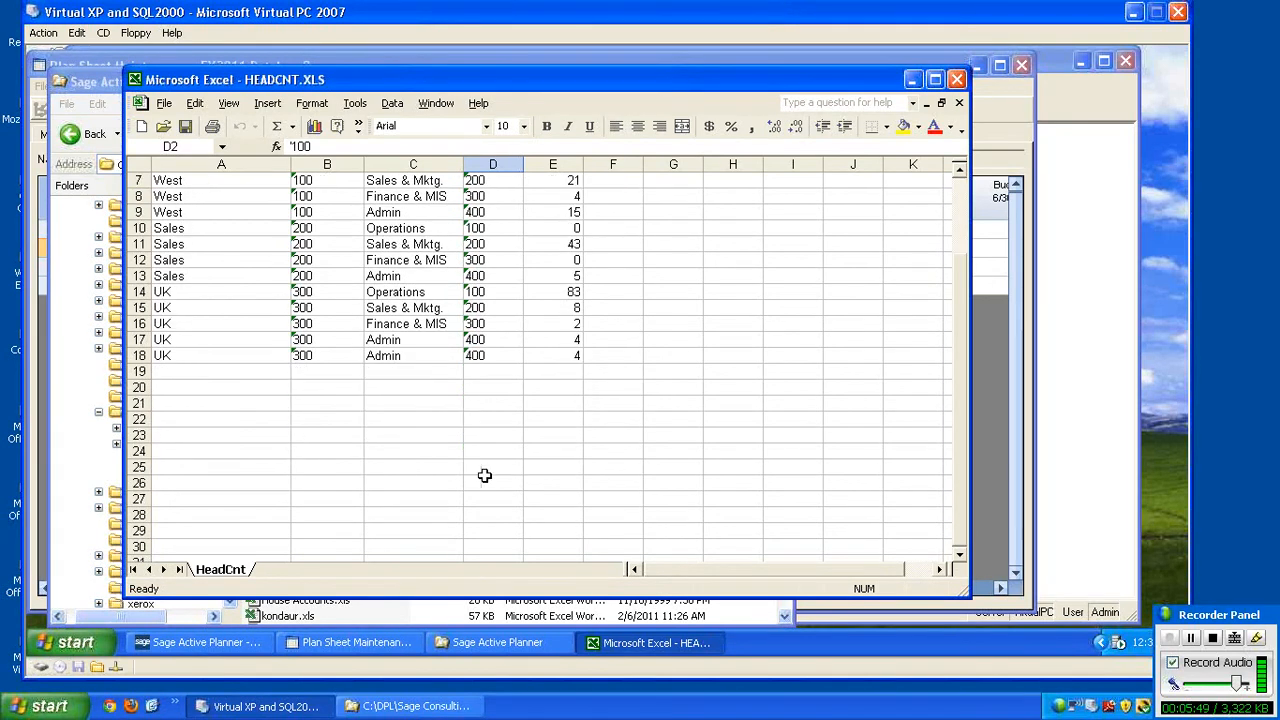
click(311, 387)
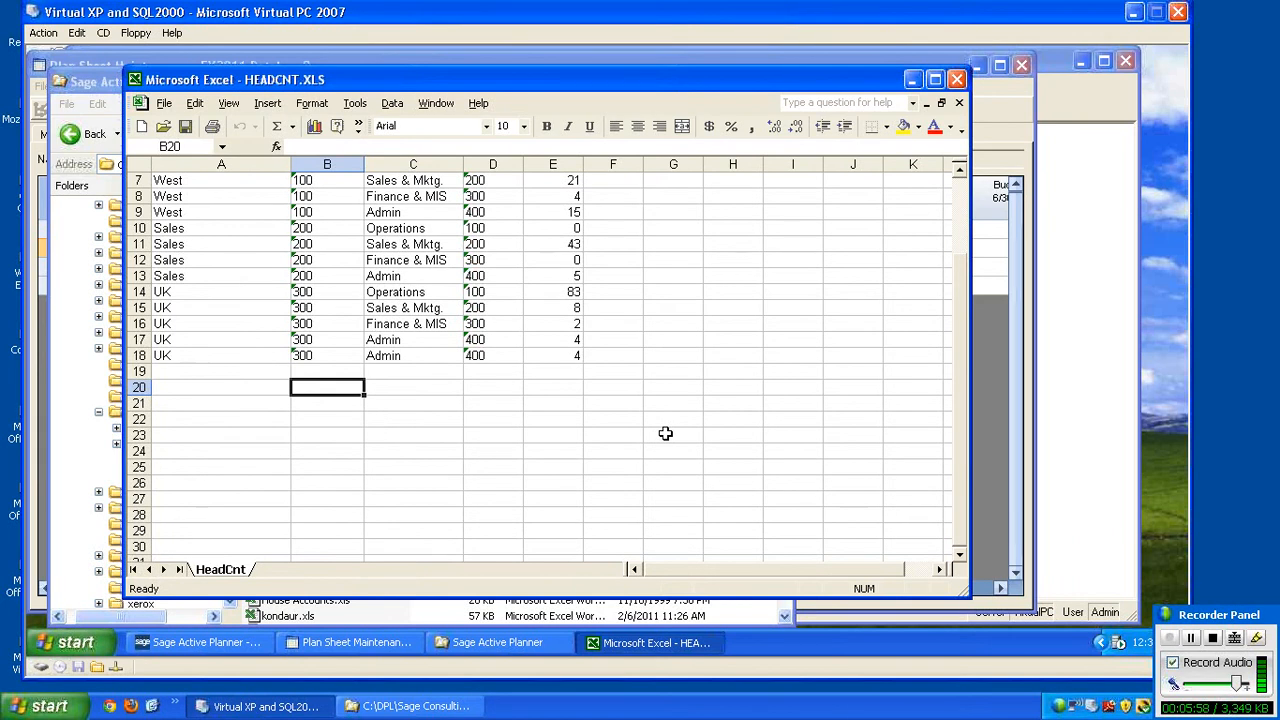
text(100)
key(Return)
text(200)
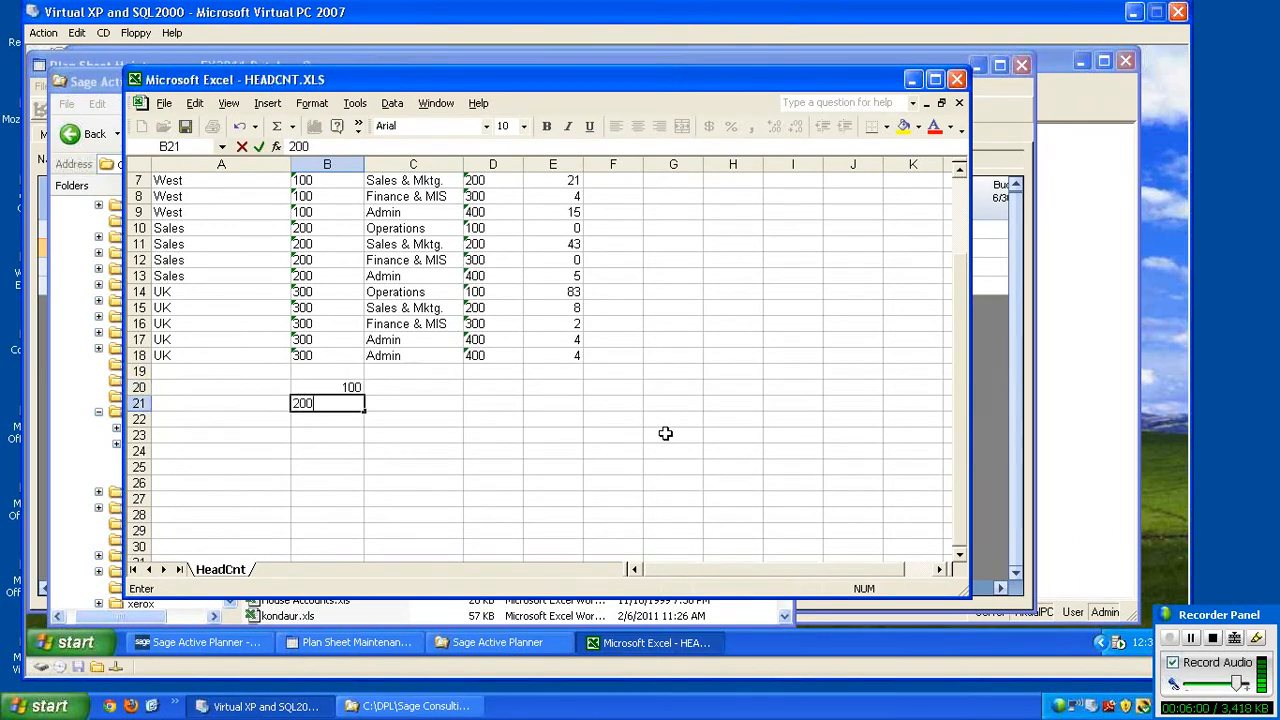
key(Return)
text(500)
key(Return)
text(400)
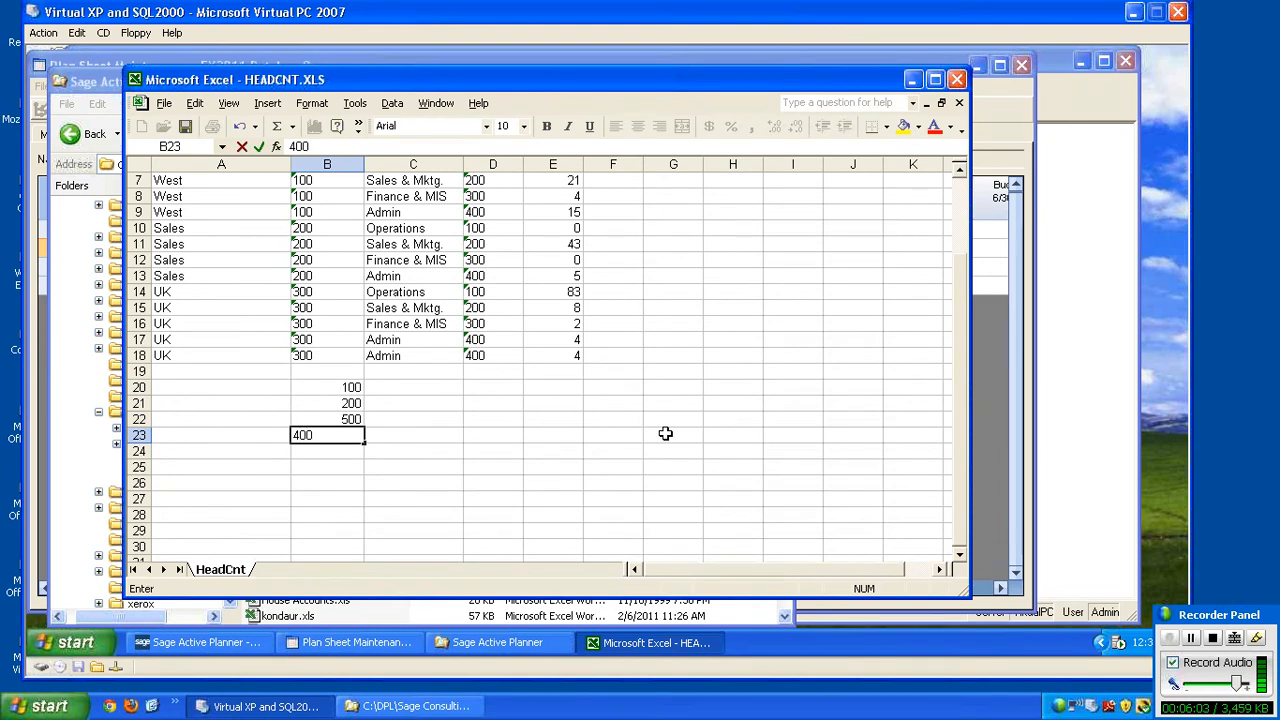
key(Return)
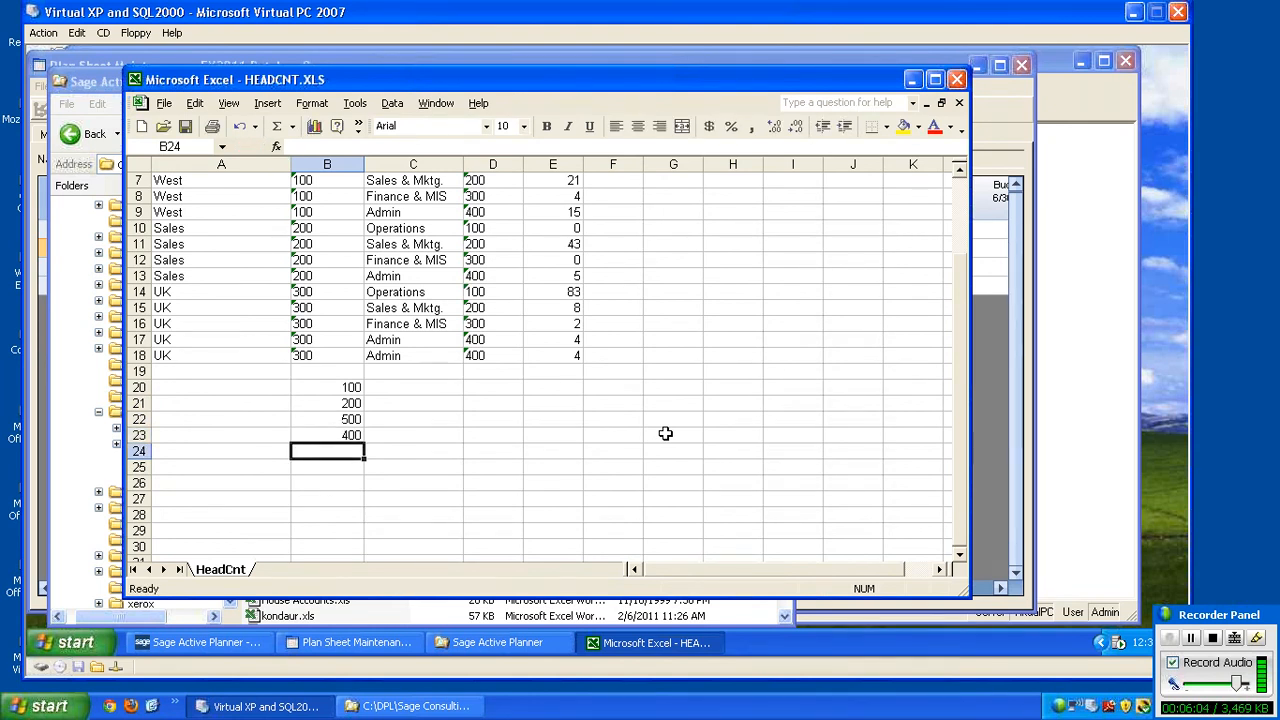
Enter 000 in cell B24 and 200 in cell B25 as plain numbers.
text(000)
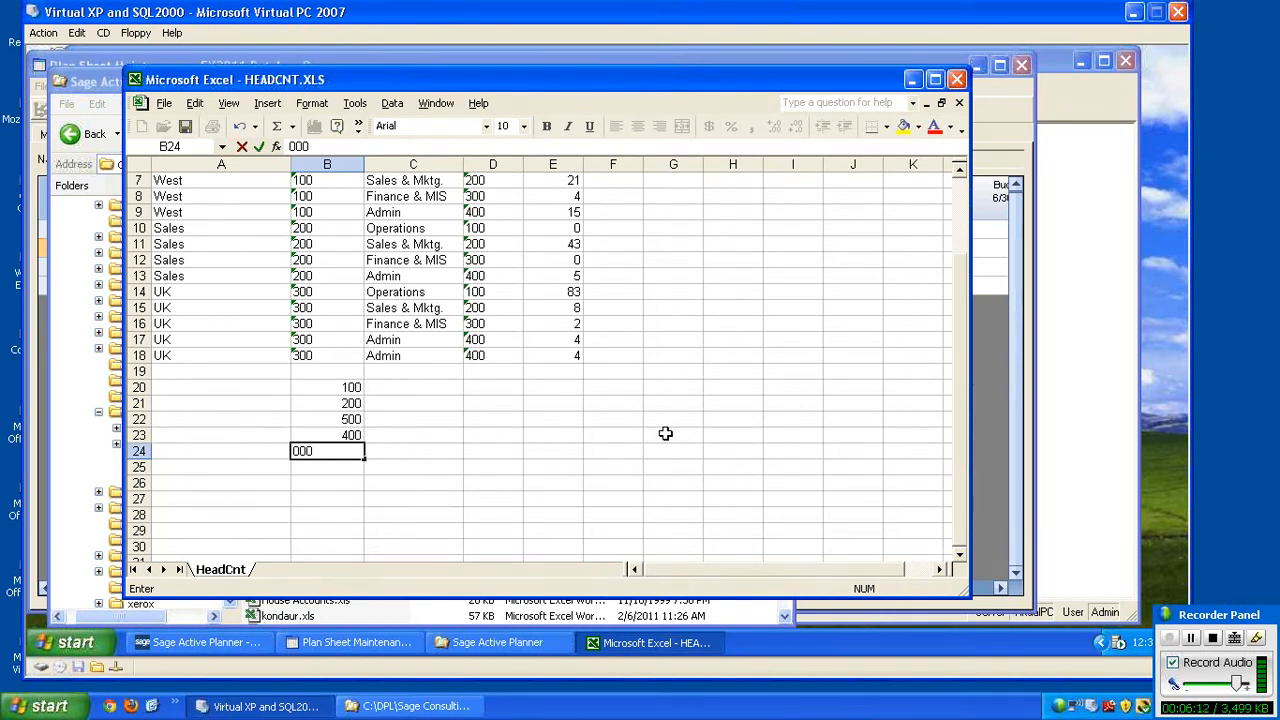
key(Return)
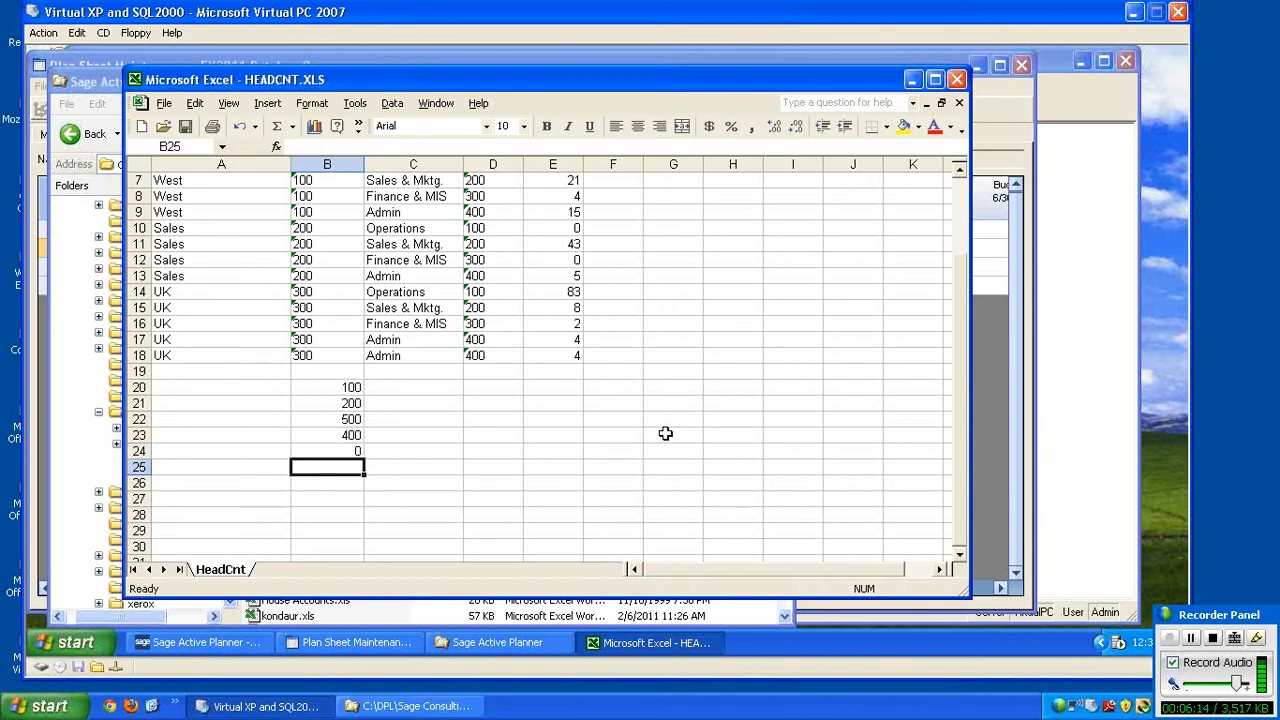
text(22)
key(BackSpace)
text(00)
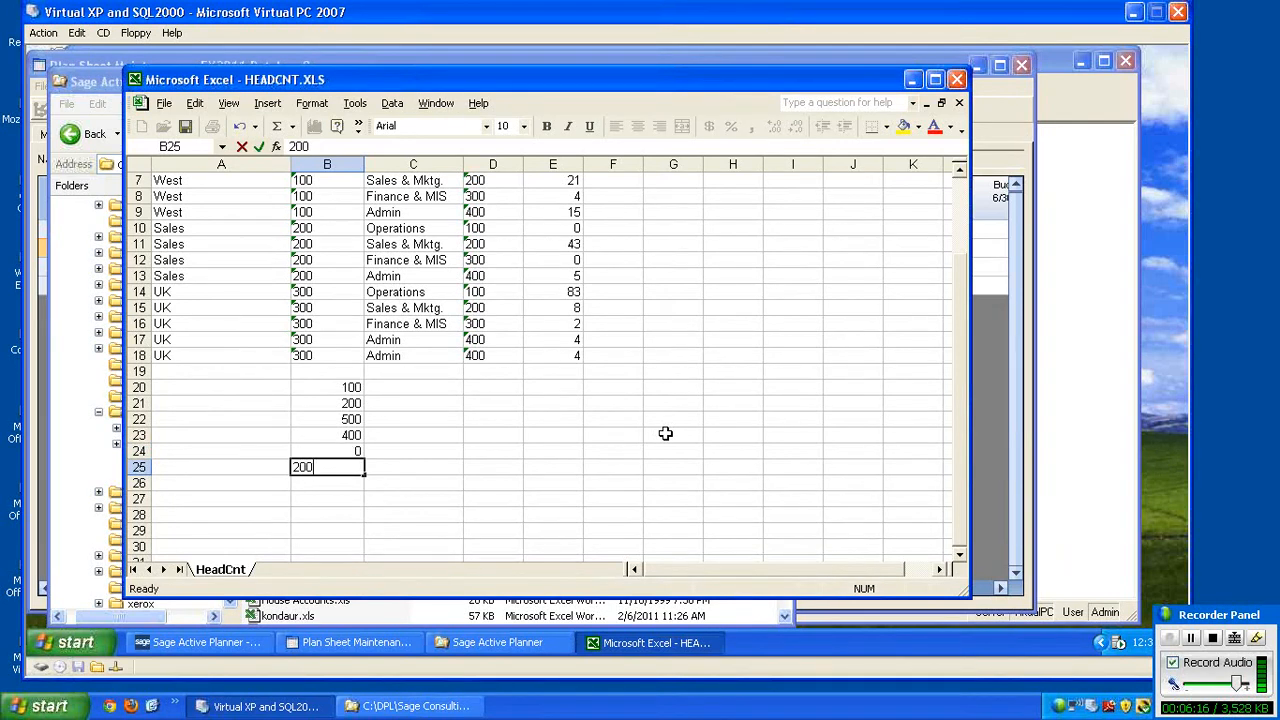
key(Return)
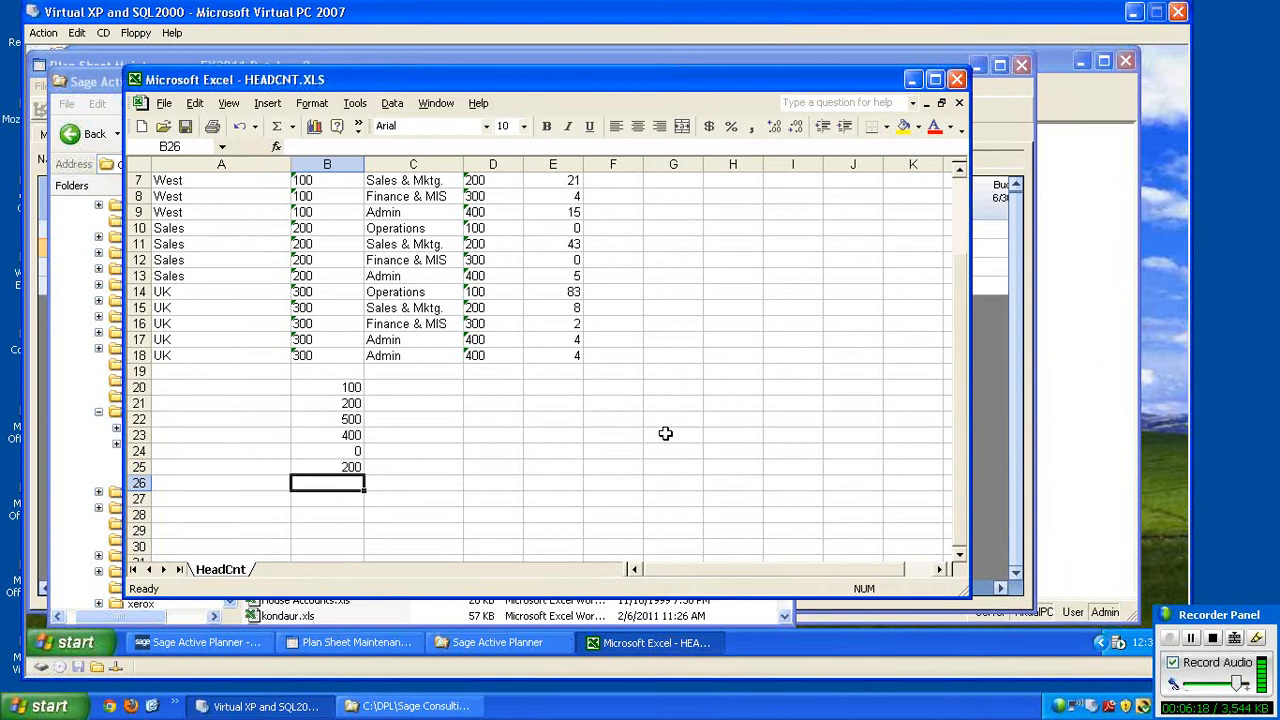
Replace the entry in cell B24 with 000 stored as text using an apostrophe prefix.
key(Up)
key(Up)
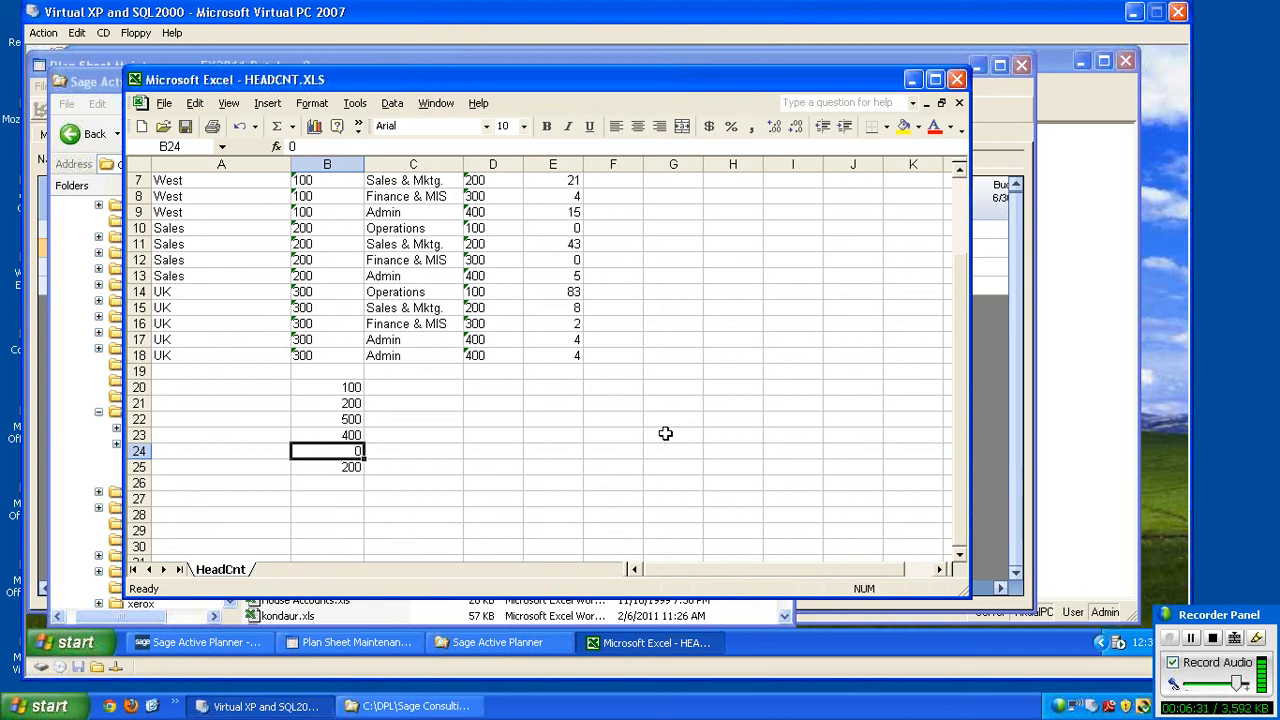
text(')
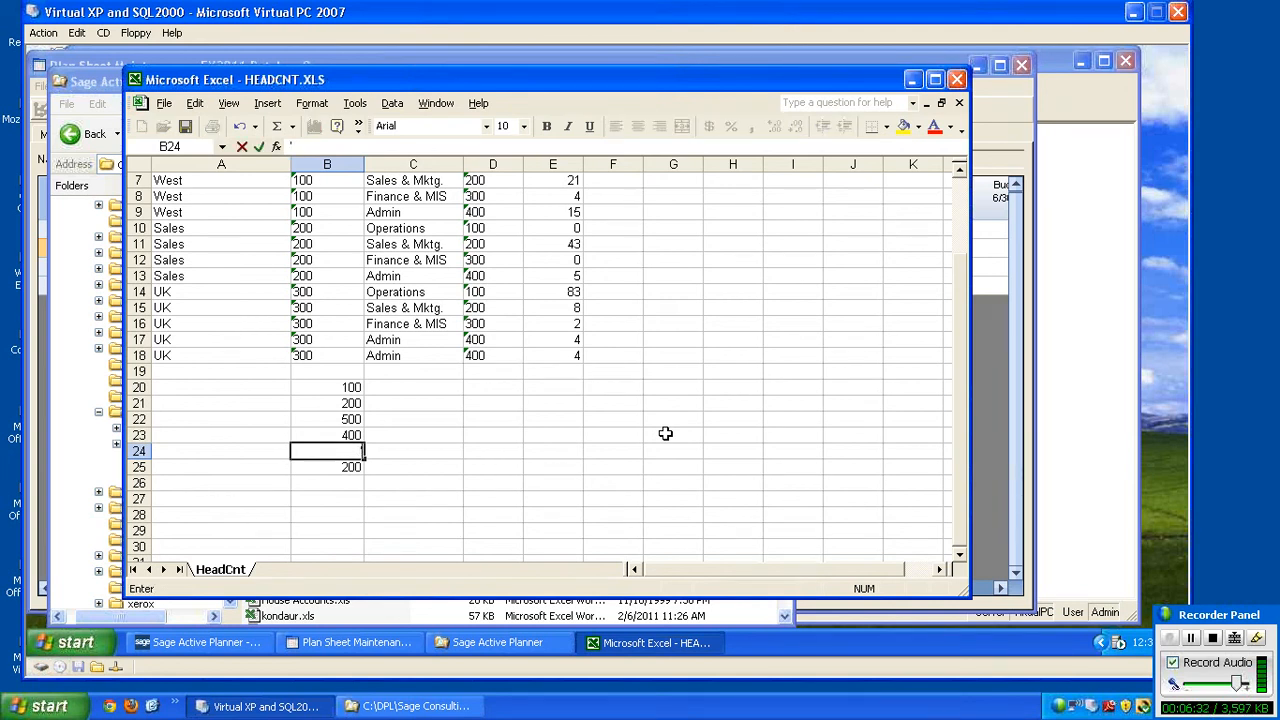
text(000)
key(Return)
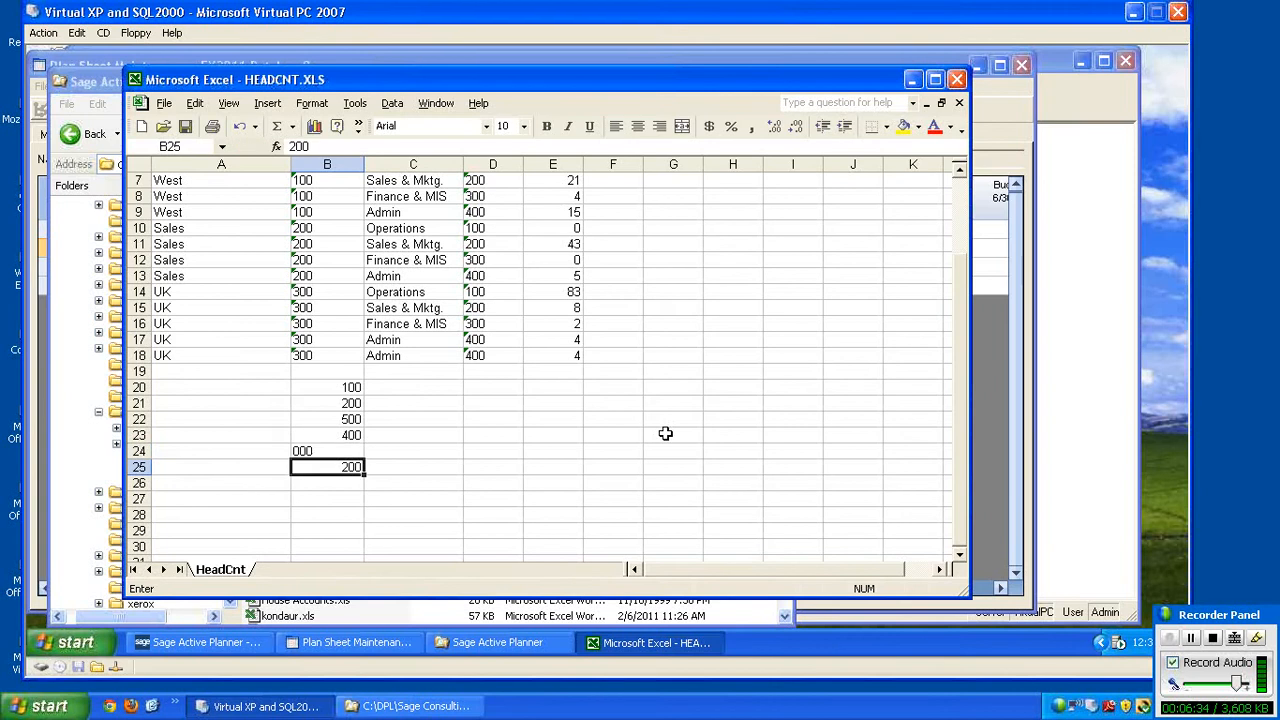
key(Return)
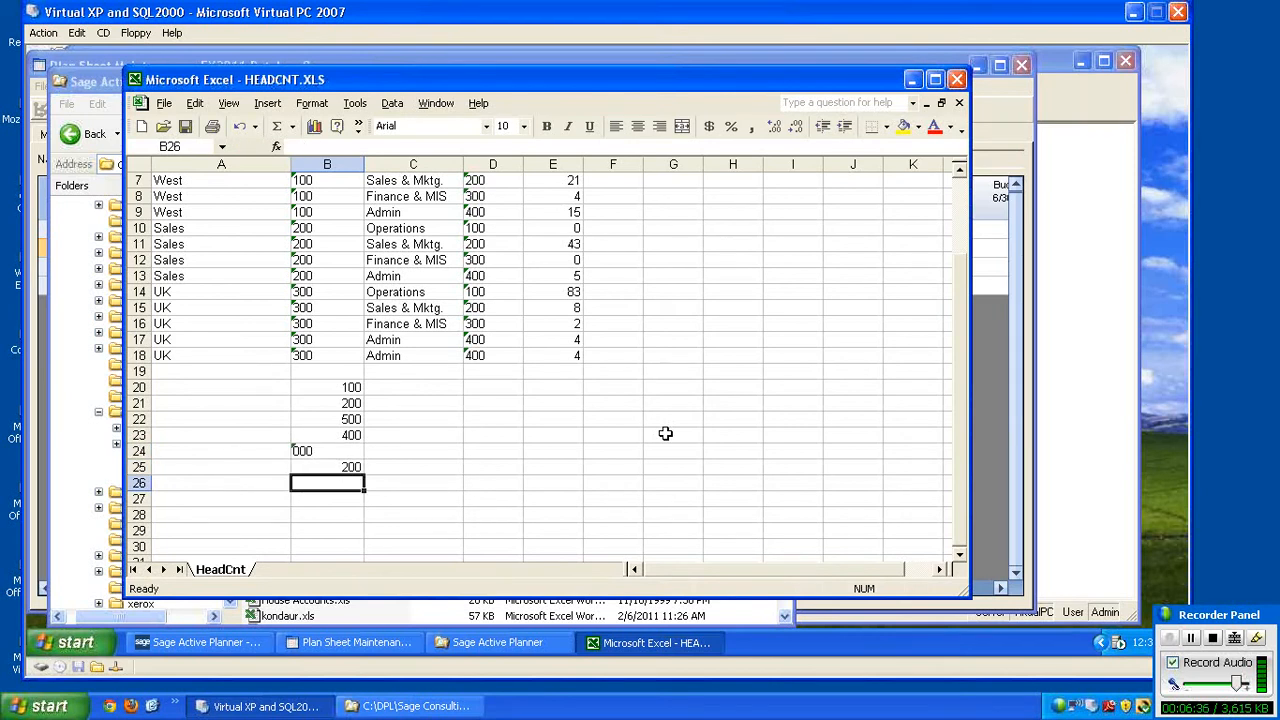
Fill B26 to B28 with the number 300, the apostrophe-prefixed text 000, and the number 300.
text(300)
key(Return)
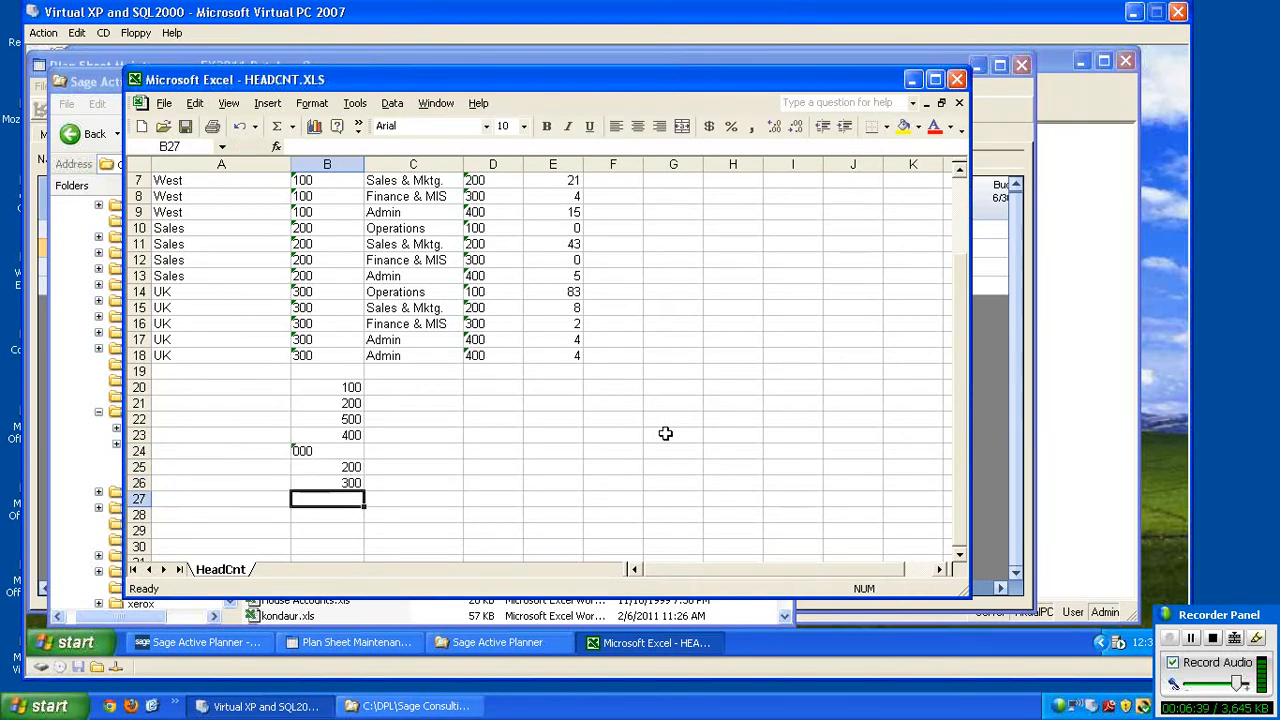
text(')
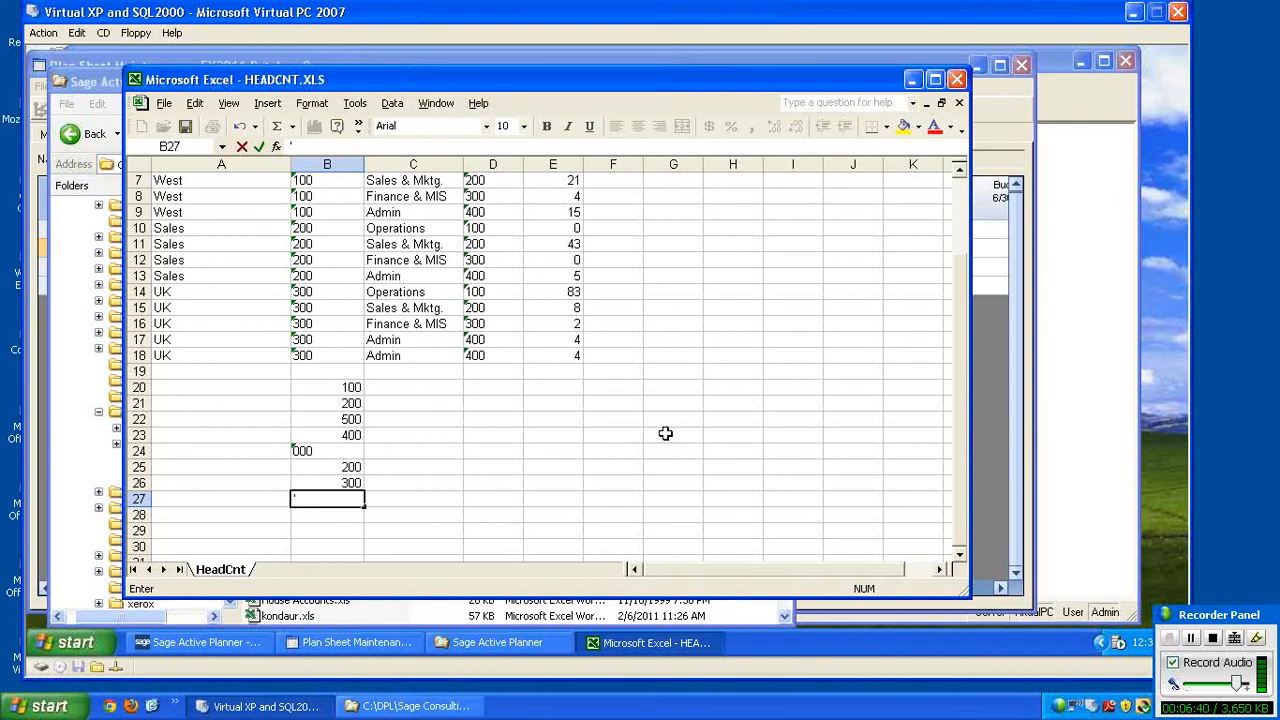
text(000)
key(Return)
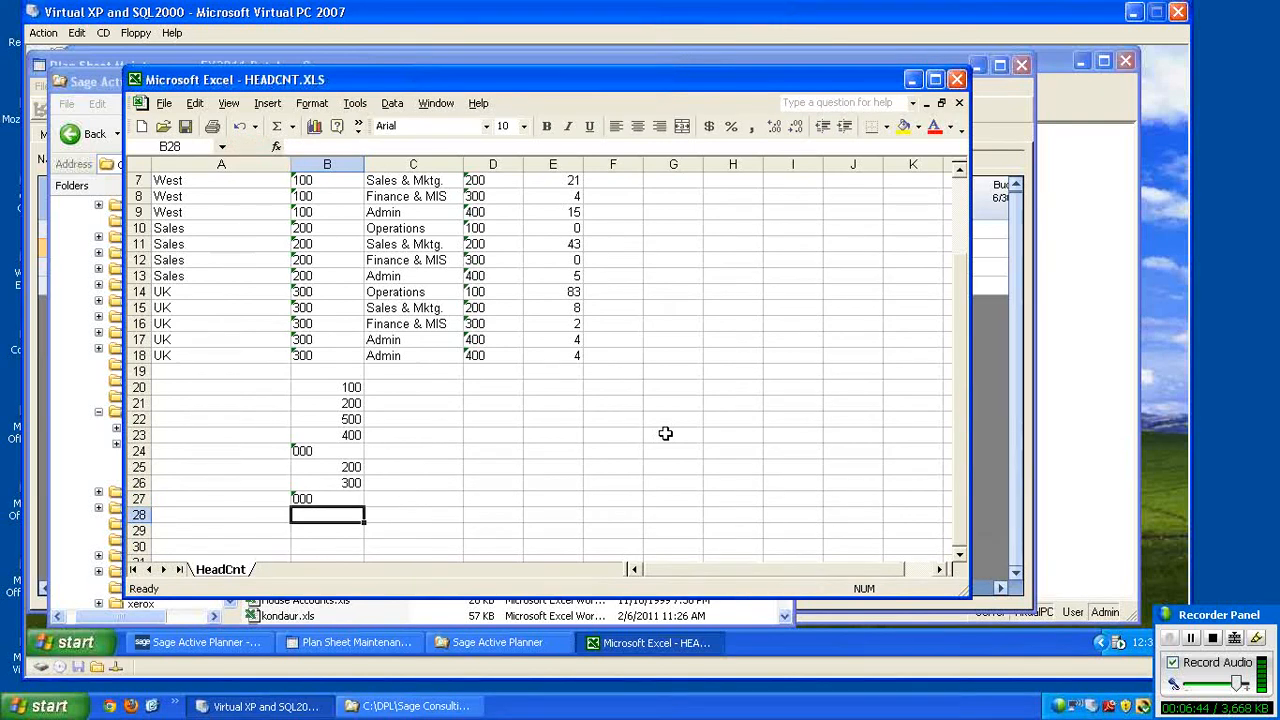
text(300)
key(Return)
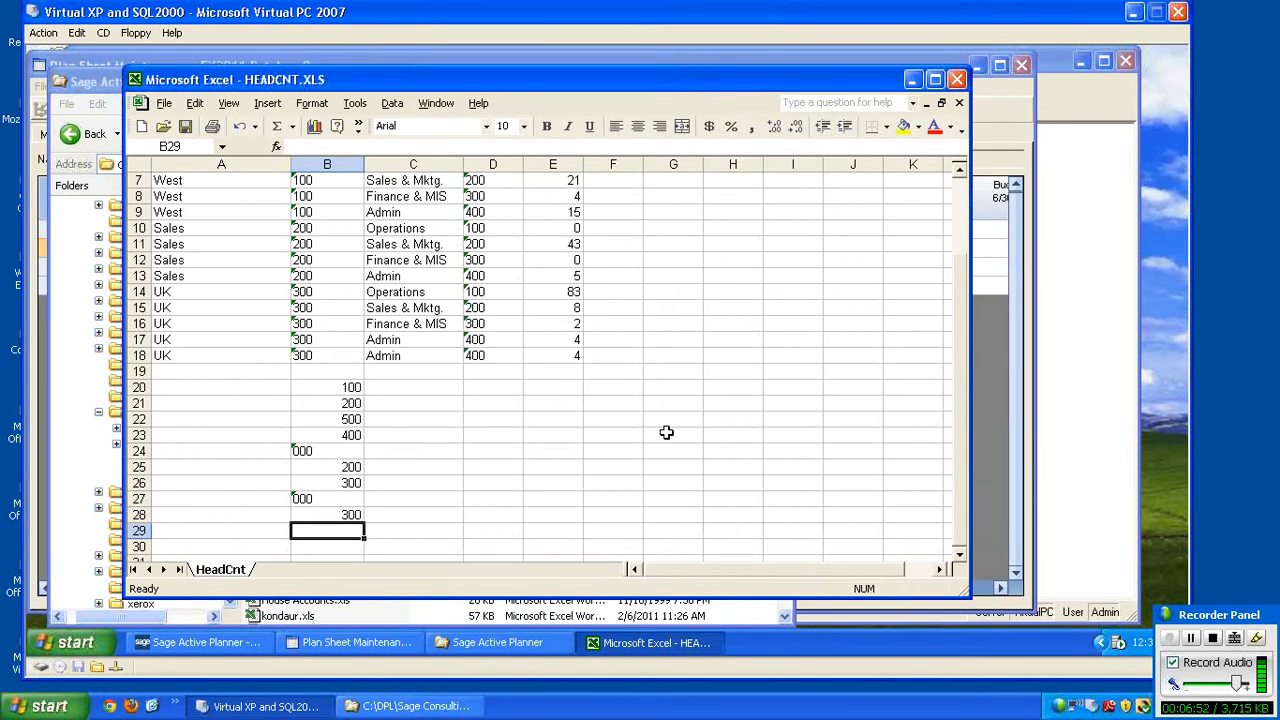
Clear the test entries in B20:B28 and check how the Loc # codes in the UK and West rows are stored.
drag(331, 389, 319, 515)
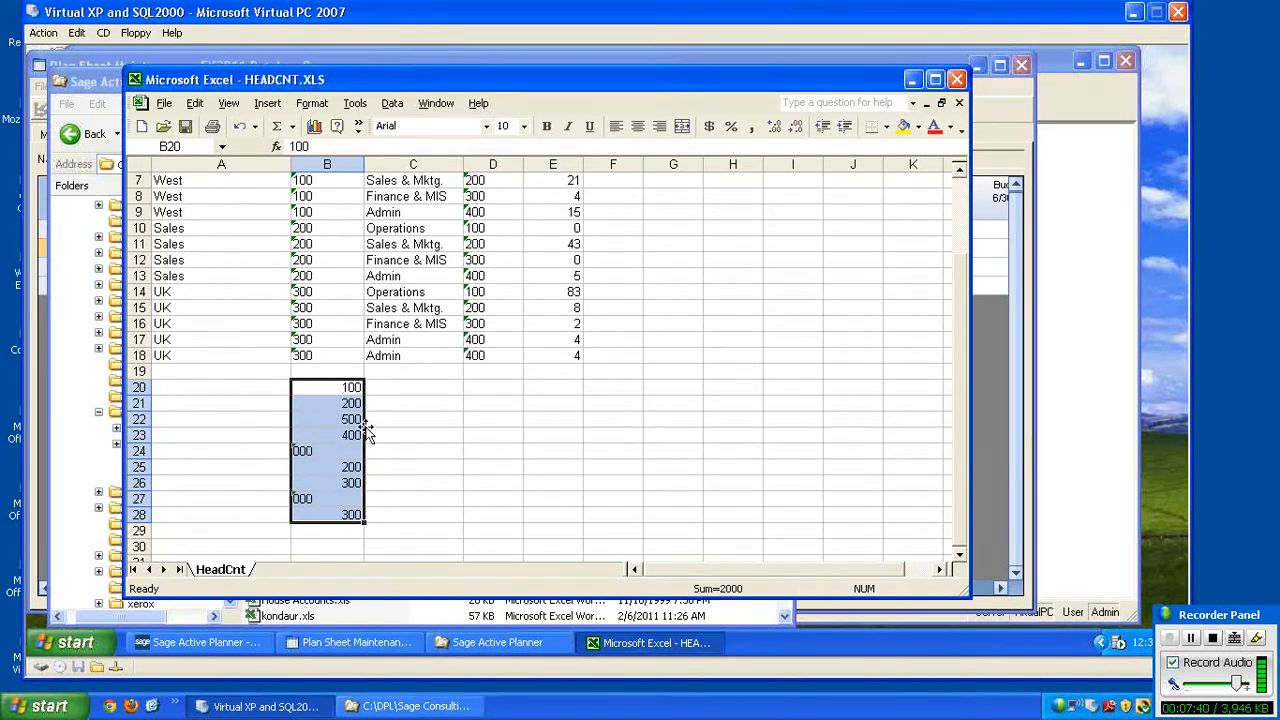
key(Delete)
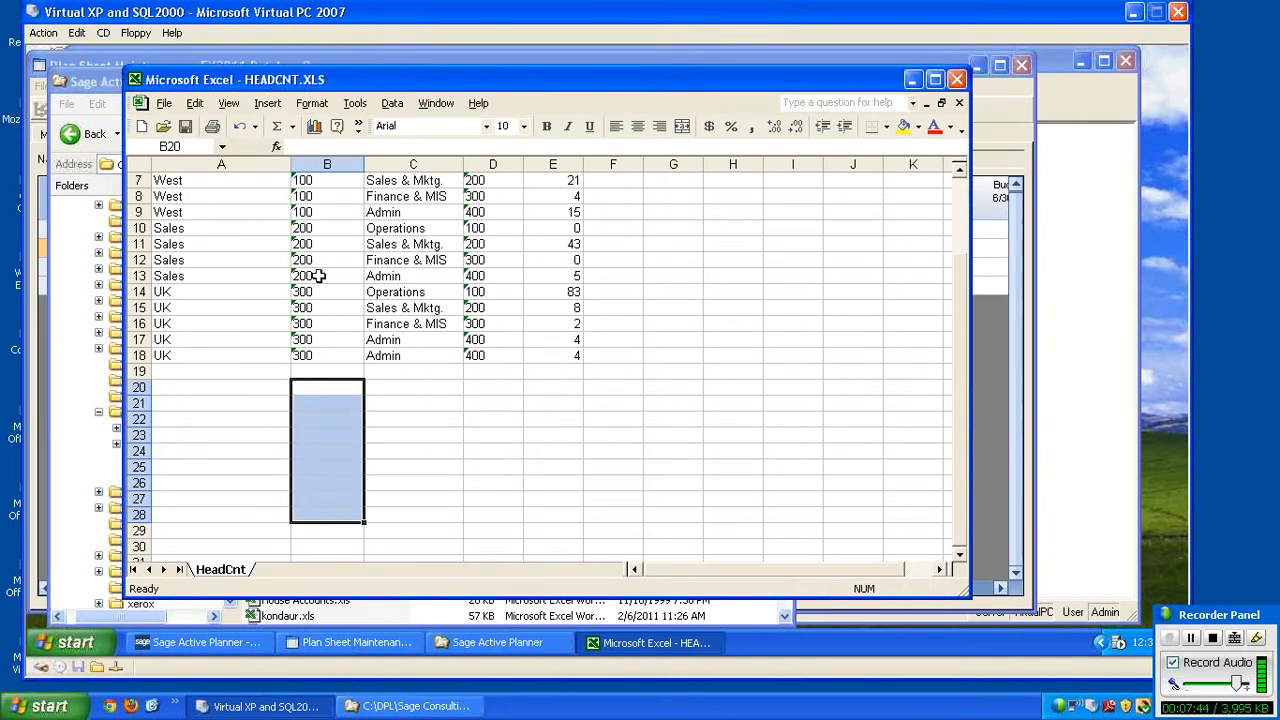
click(329, 372)
click(314, 296)
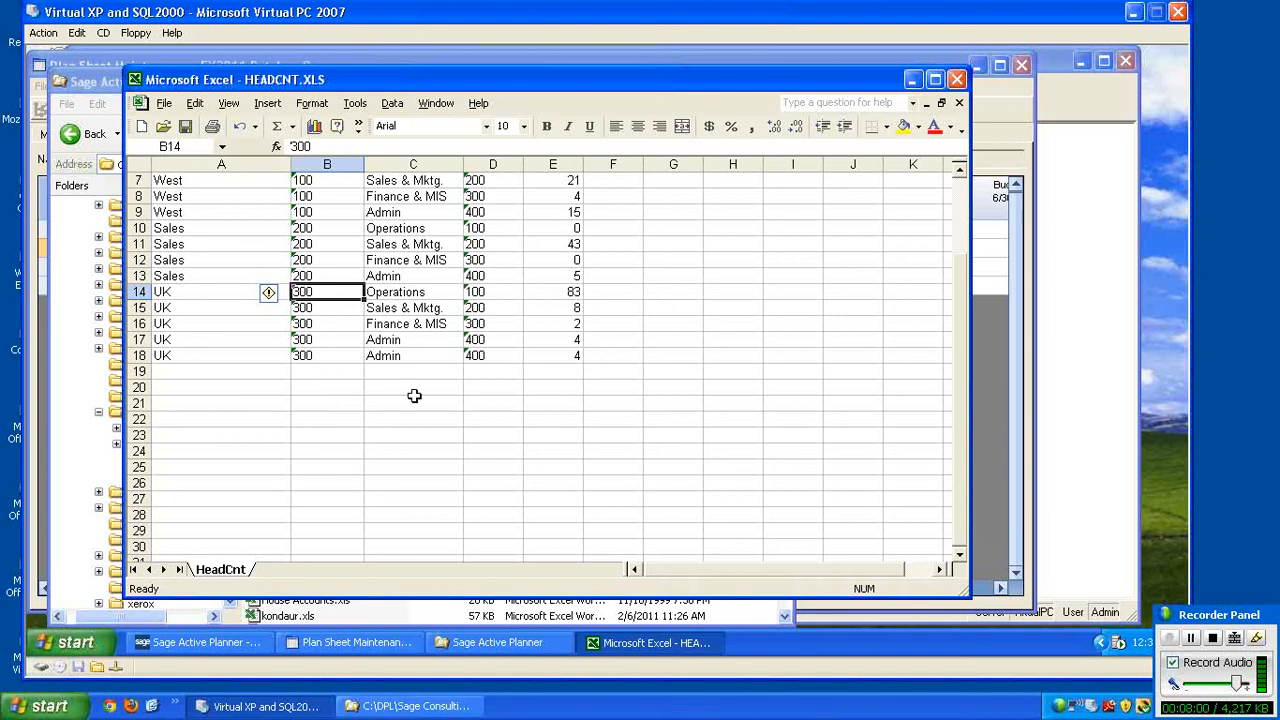
click(316, 388)
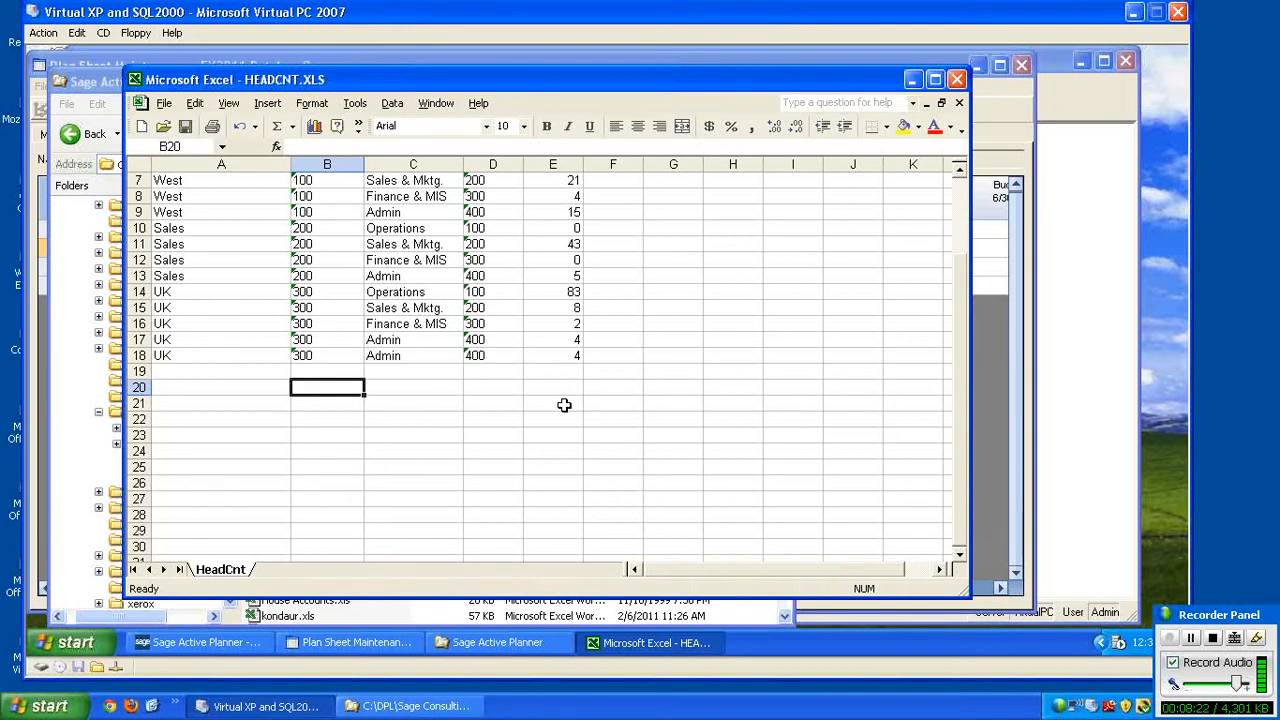
click(337, 191)
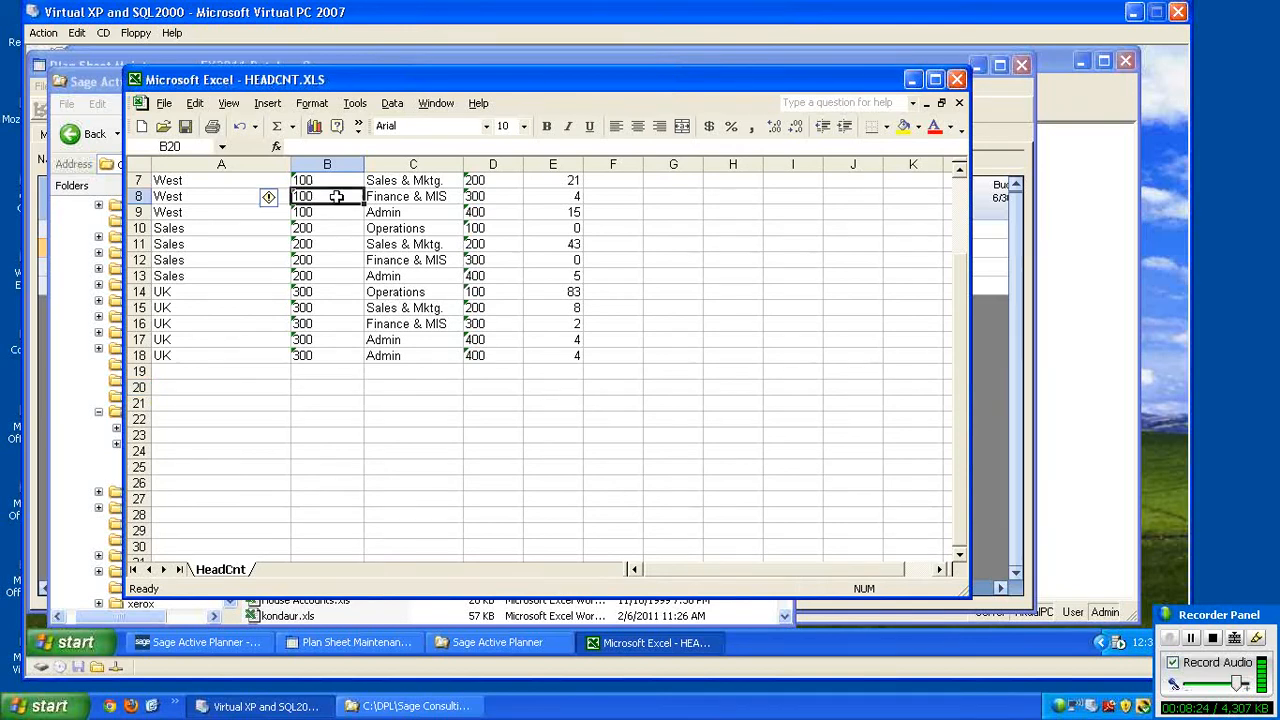
scroll(326, 222, up, 2)
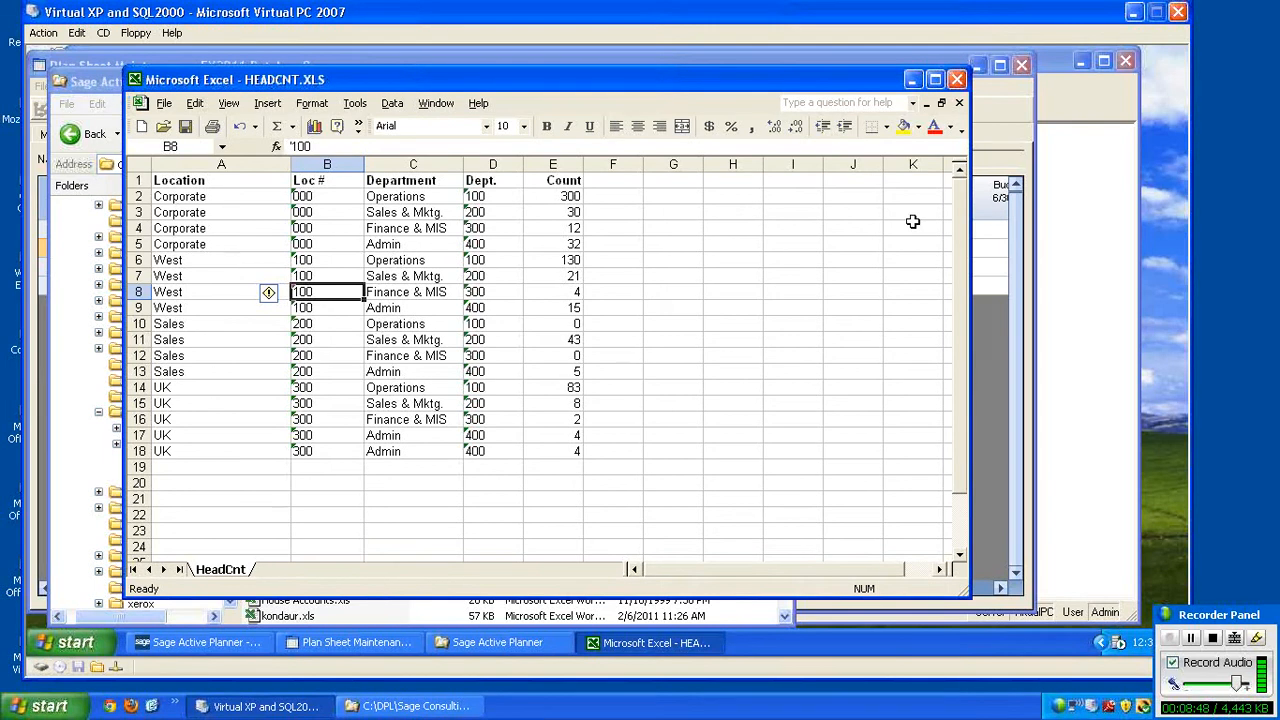
Close HEADCNT.XLS without saving and minimize the program folder to return to the FY2011.DatabaseQuery plan sheet.
click(957, 81)
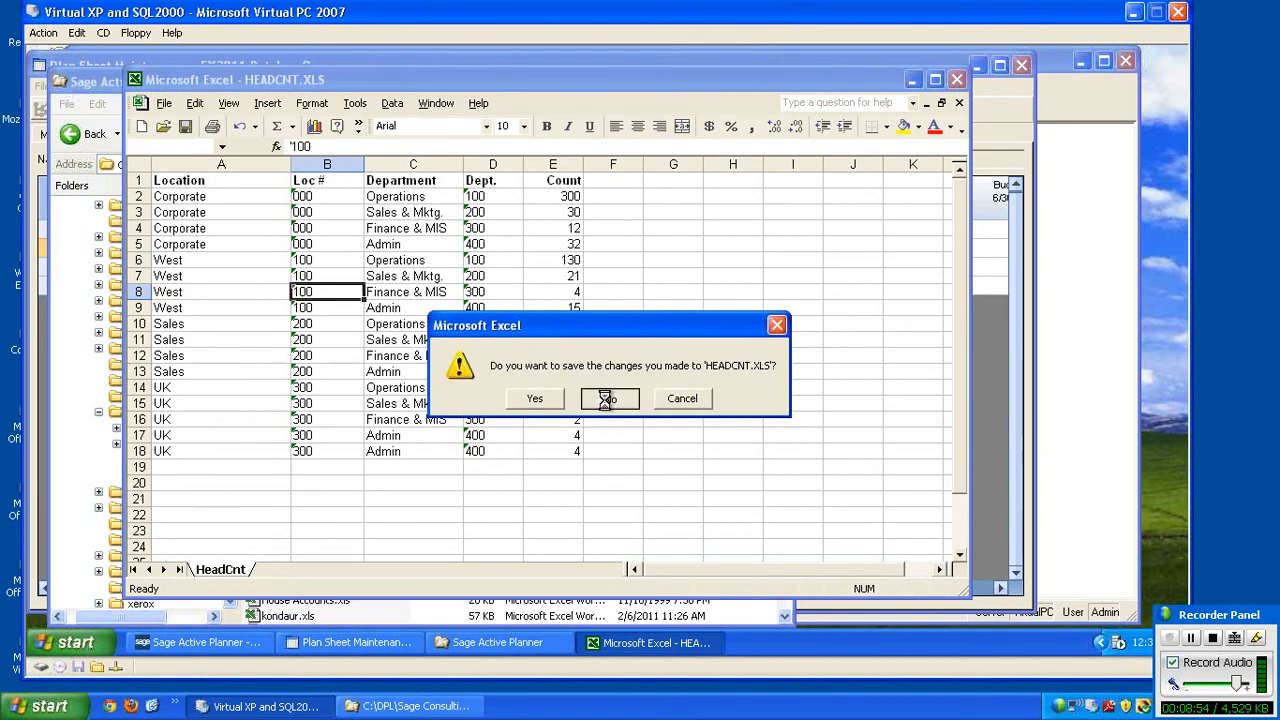
click(607, 405)
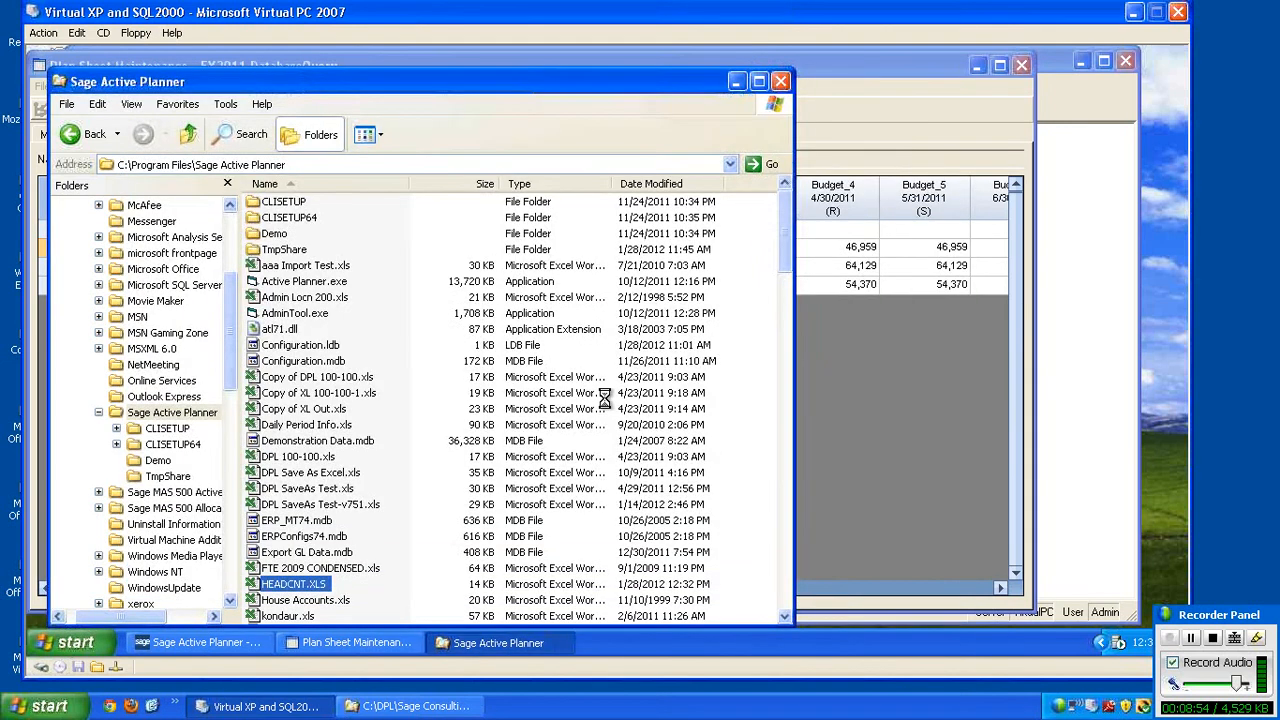
click(737, 81)
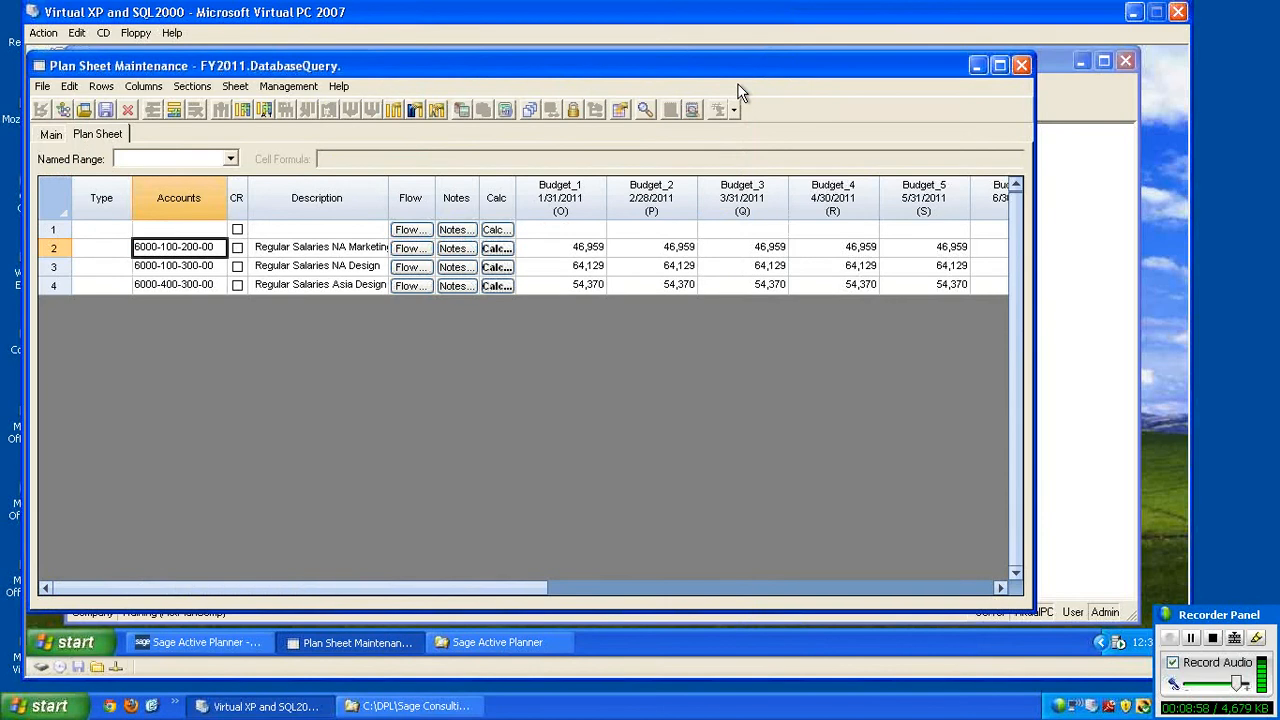
Add three blank rows below the last account row of the plan sheet.
click(174, 109)
click(174, 109)
click(174, 109)
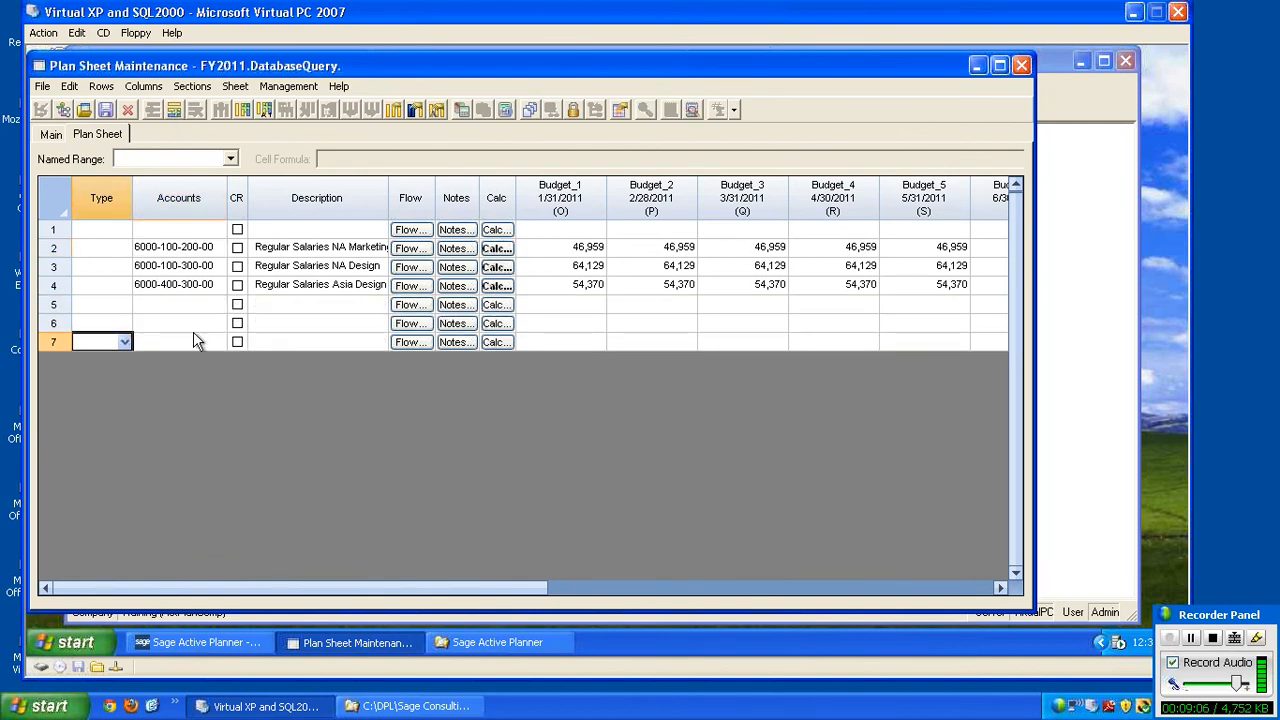
click(163, 323)
text(6000- - -)
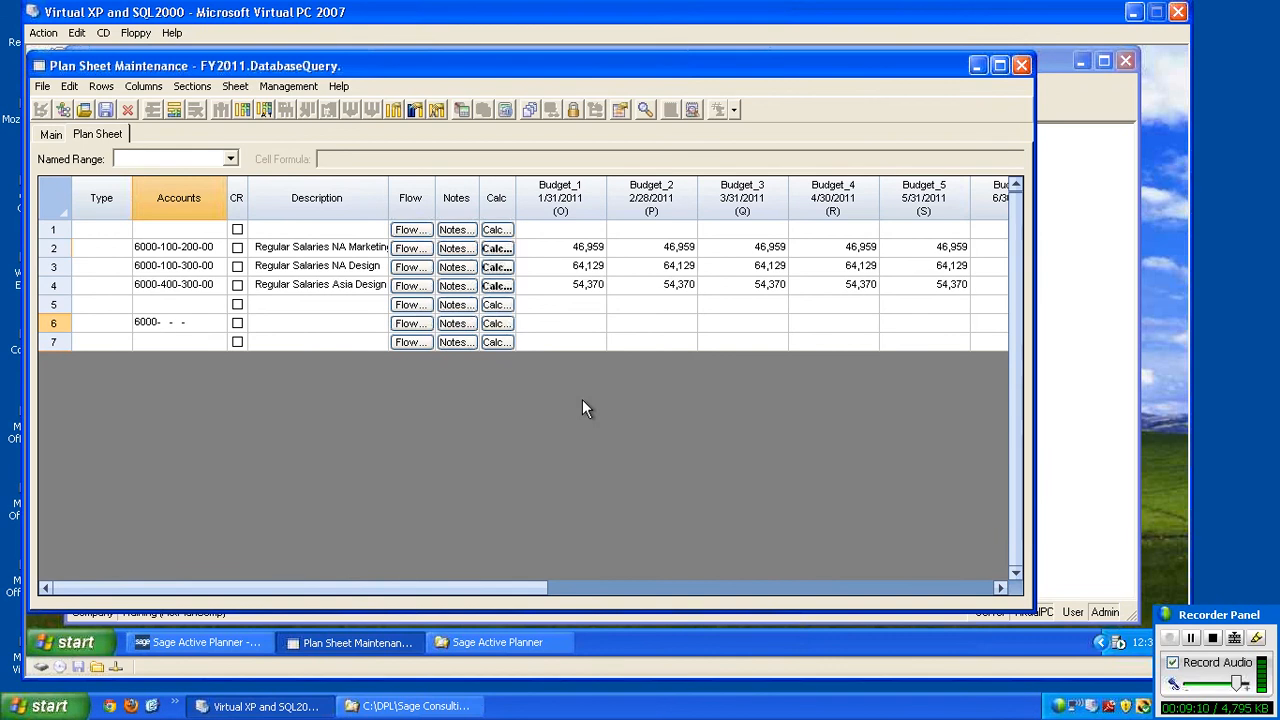
key(BackSpace)
key(BackSpace)
key(BackSpace)
key(BackSpace)
text(1000-100-300)
key(Tab)
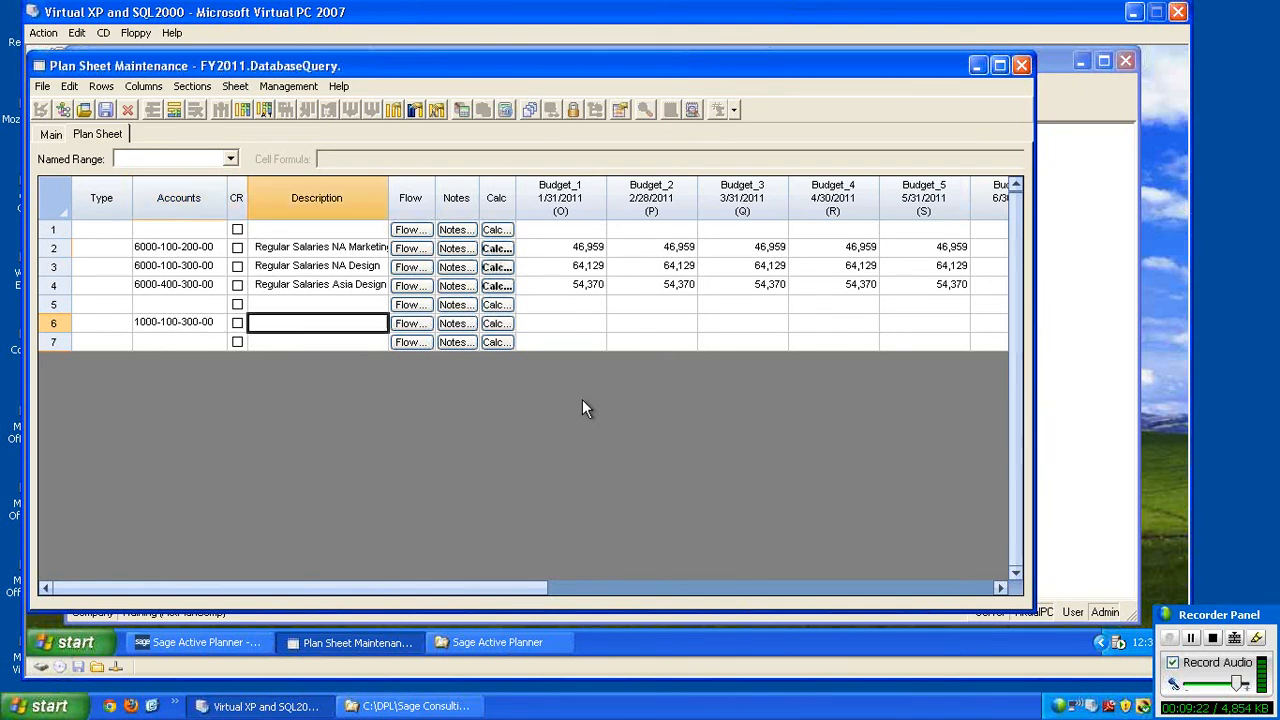
Open the calculations for row 6 and set the Budget net change to Formula.
key(Tab)
key(Tab)
key(Tab)
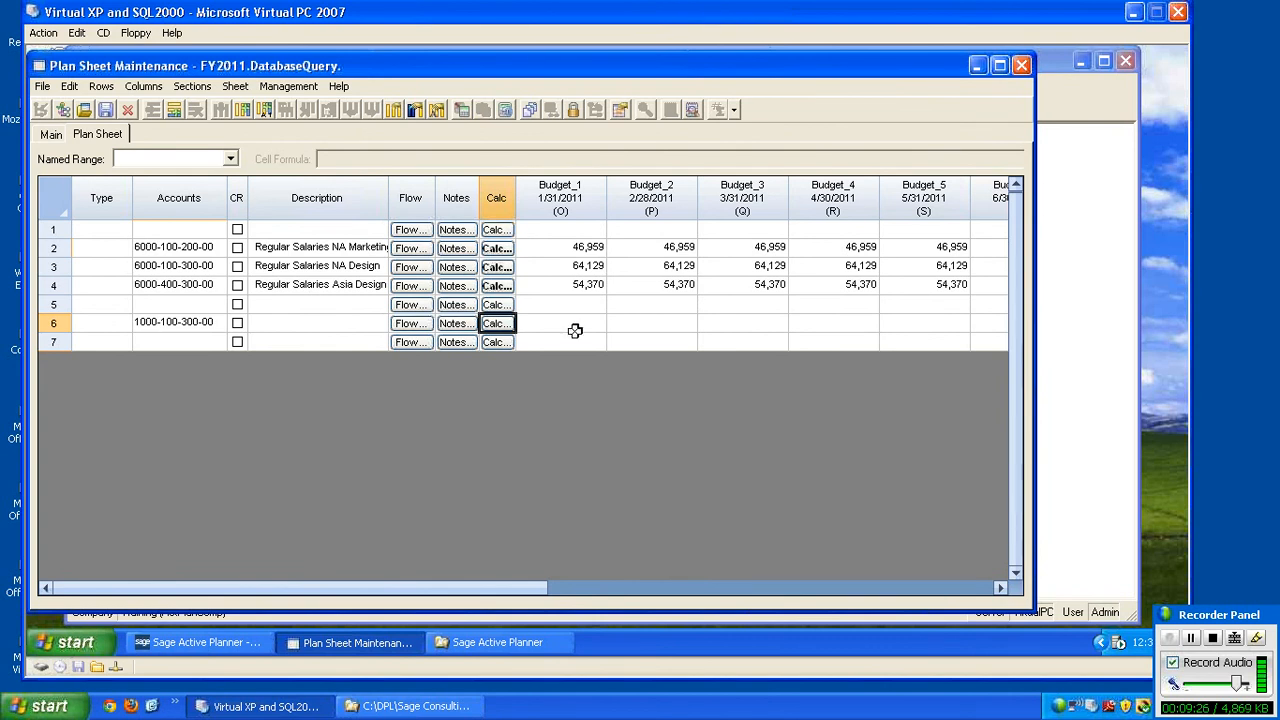
click(505, 327)
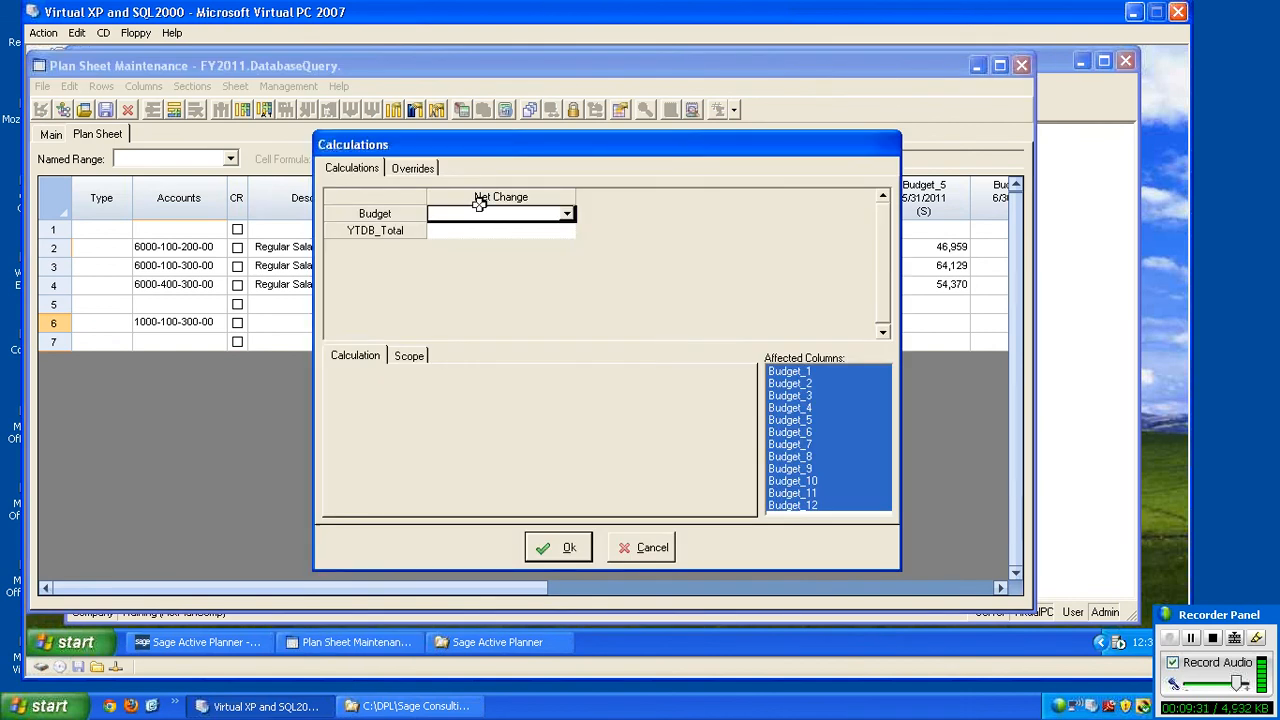
click(567, 214)
click(472, 257)
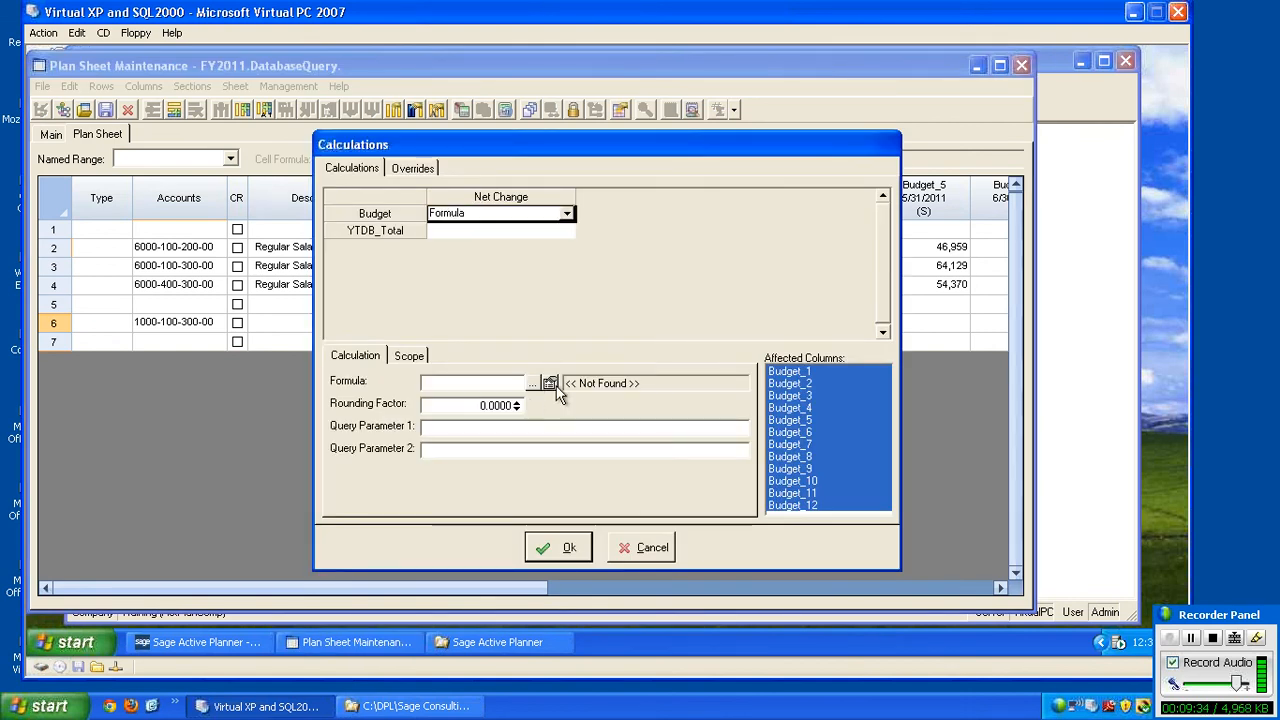
Start a new sheet formula for the Budget calculation and set its first line's type to Database.
click(549, 384)
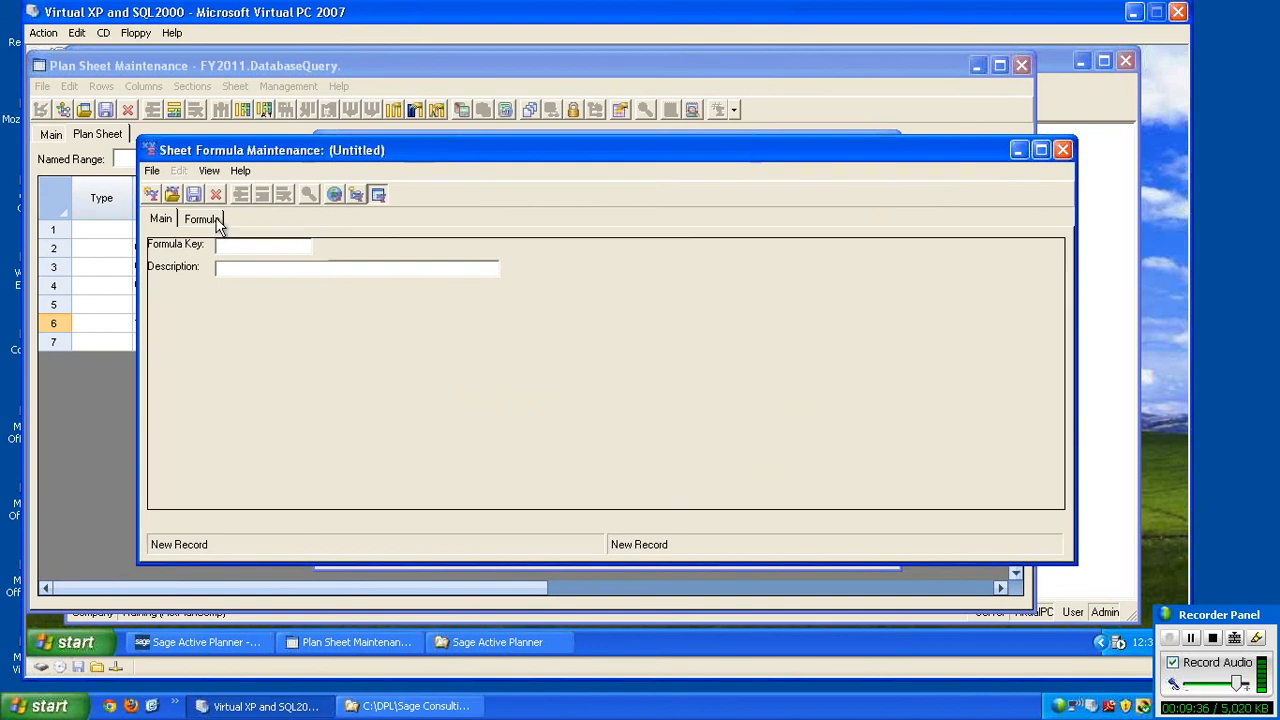
click(201, 219)
click(247, 276)
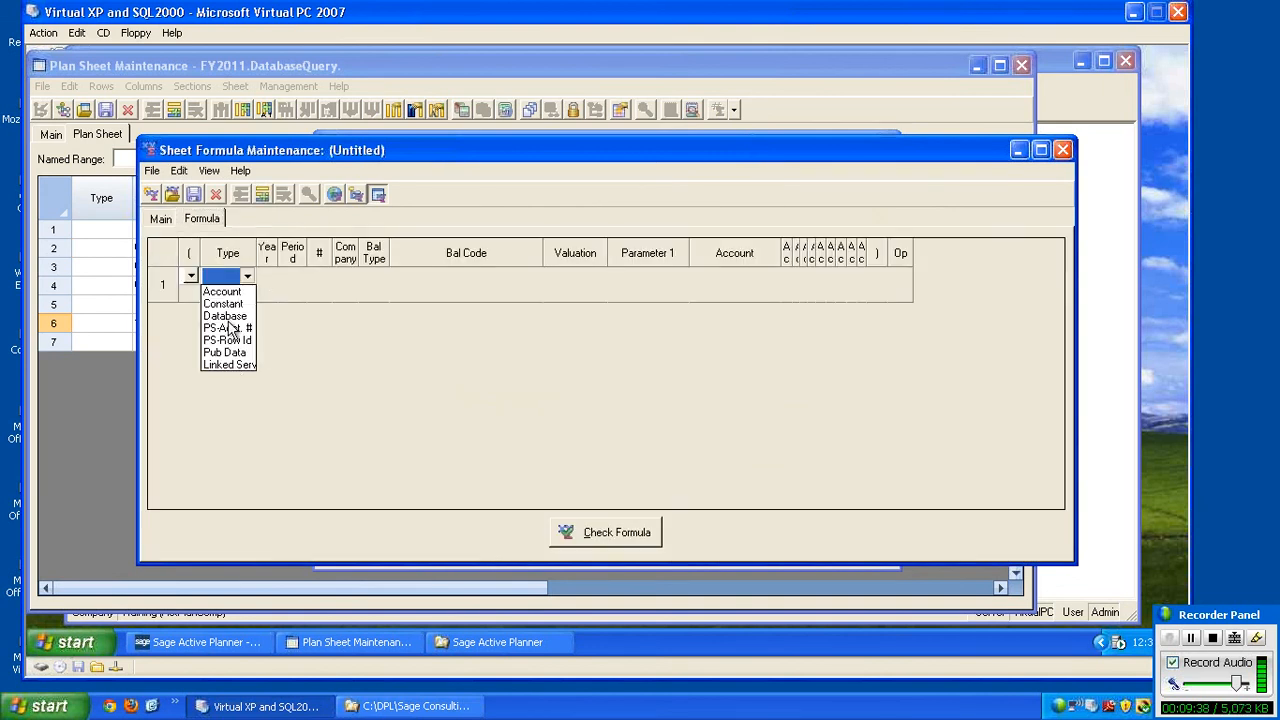
click(226, 316)
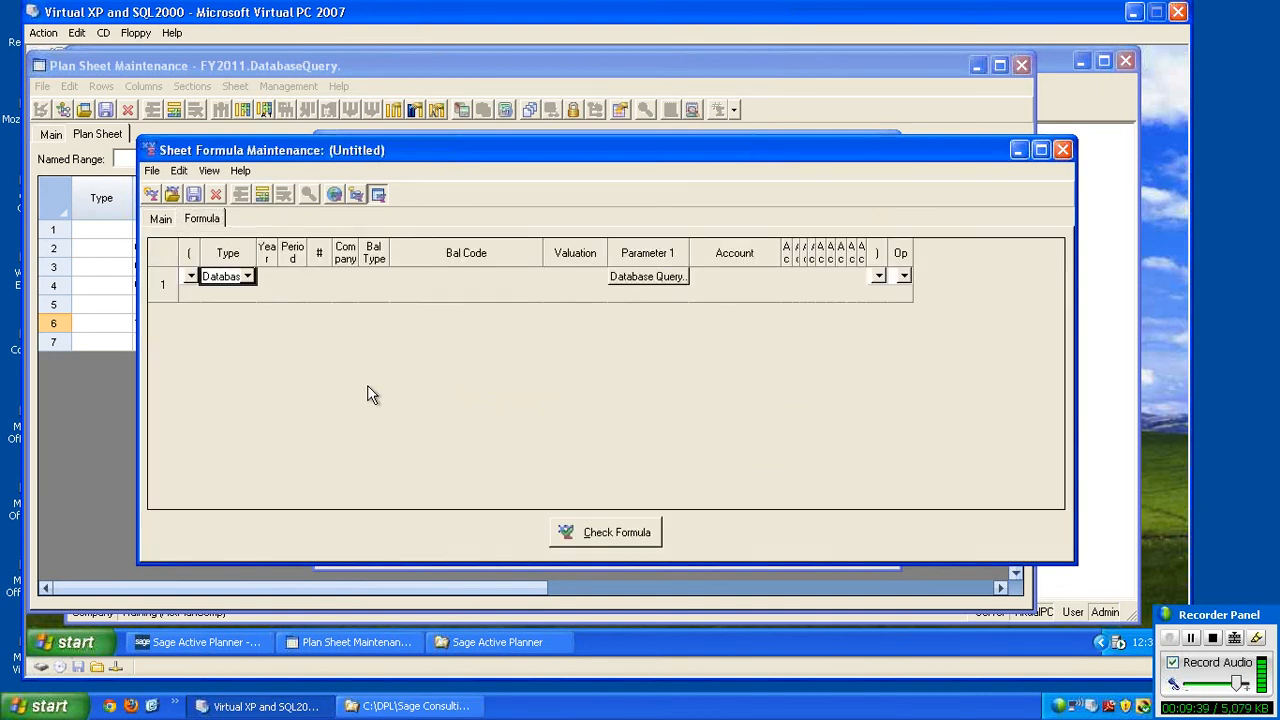
Set the formula line's database query to an Excel 97-2003 data source and choose HEADCNT.XLS as its database file.
click(644, 277)
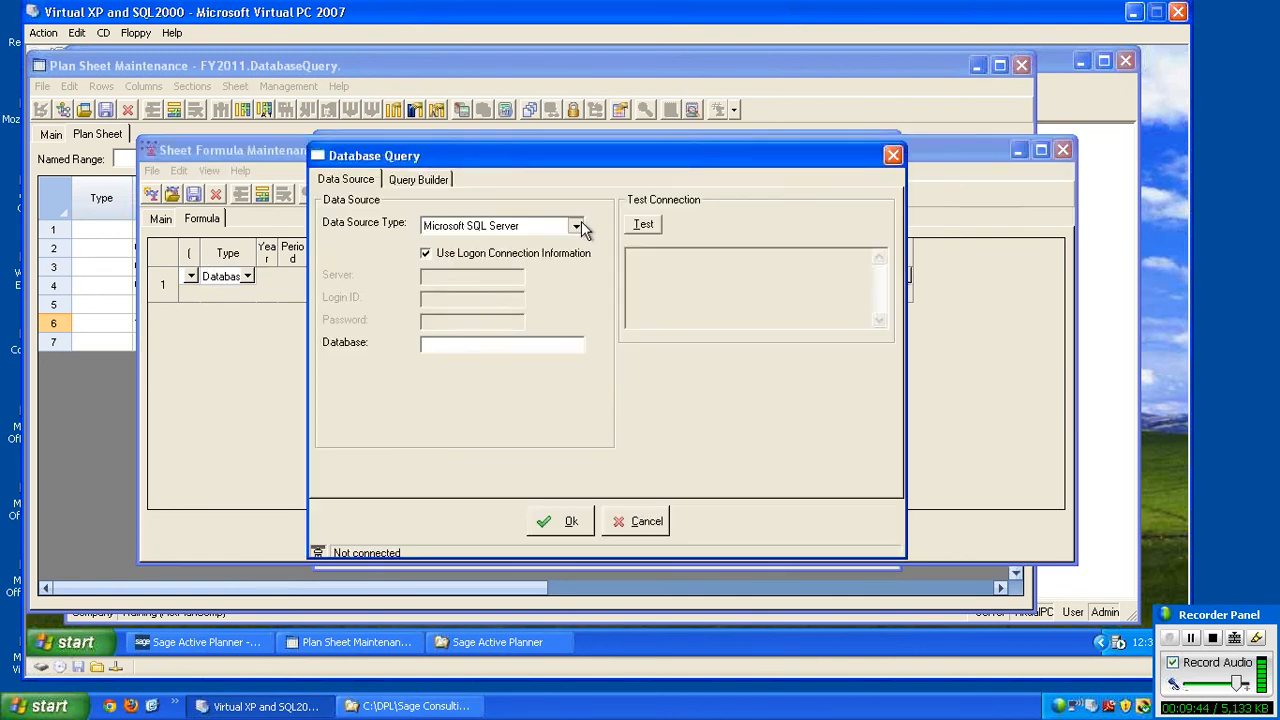
click(577, 227)
click(458, 291)
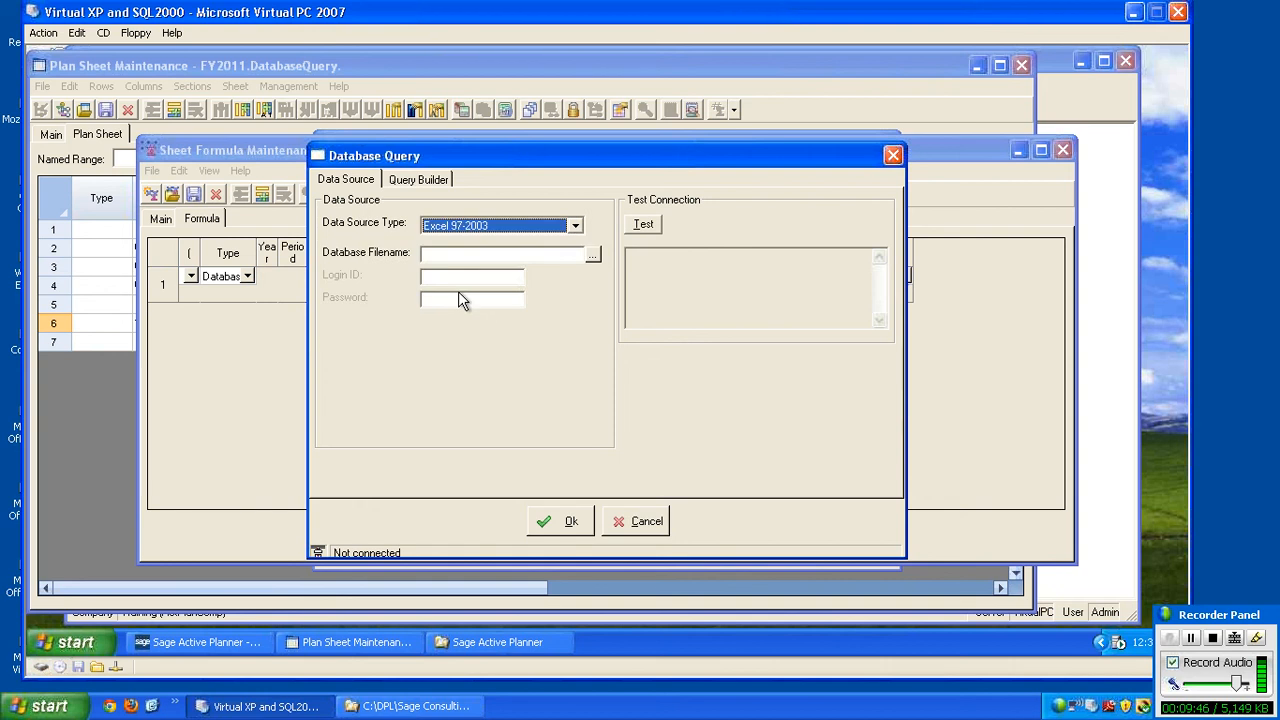
click(593, 255)
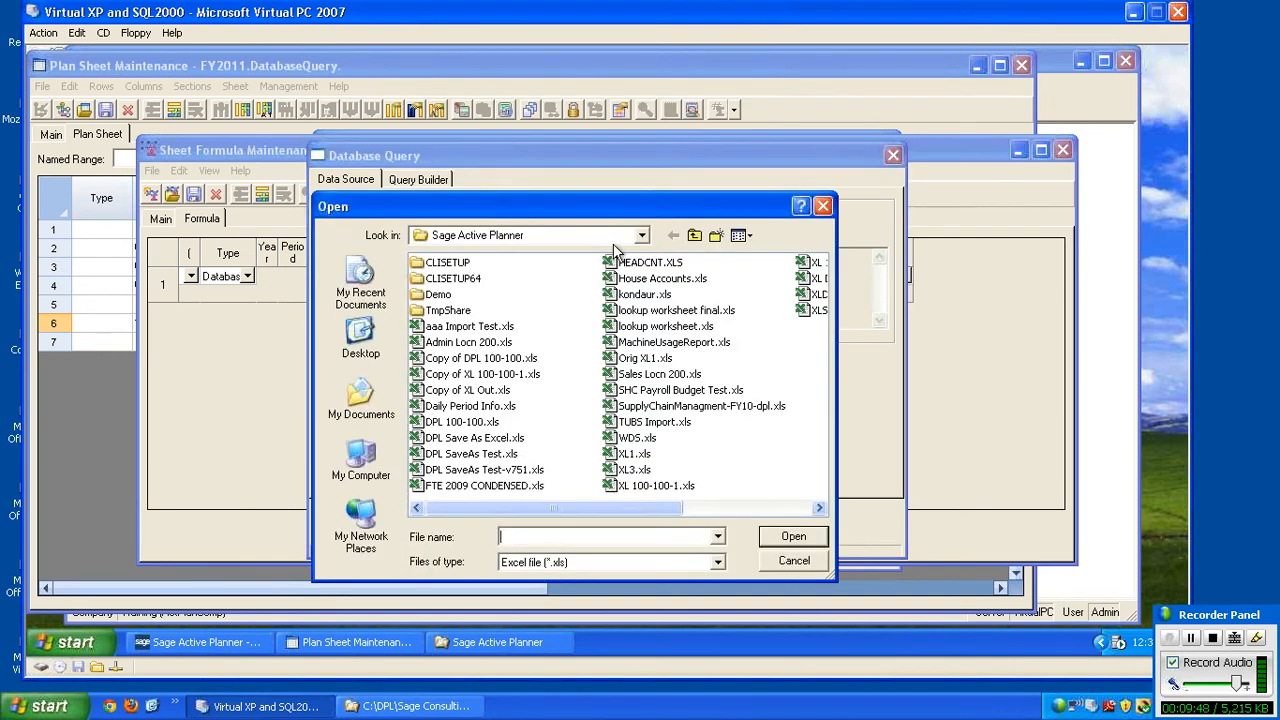
drag(658, 204, 628, 185)
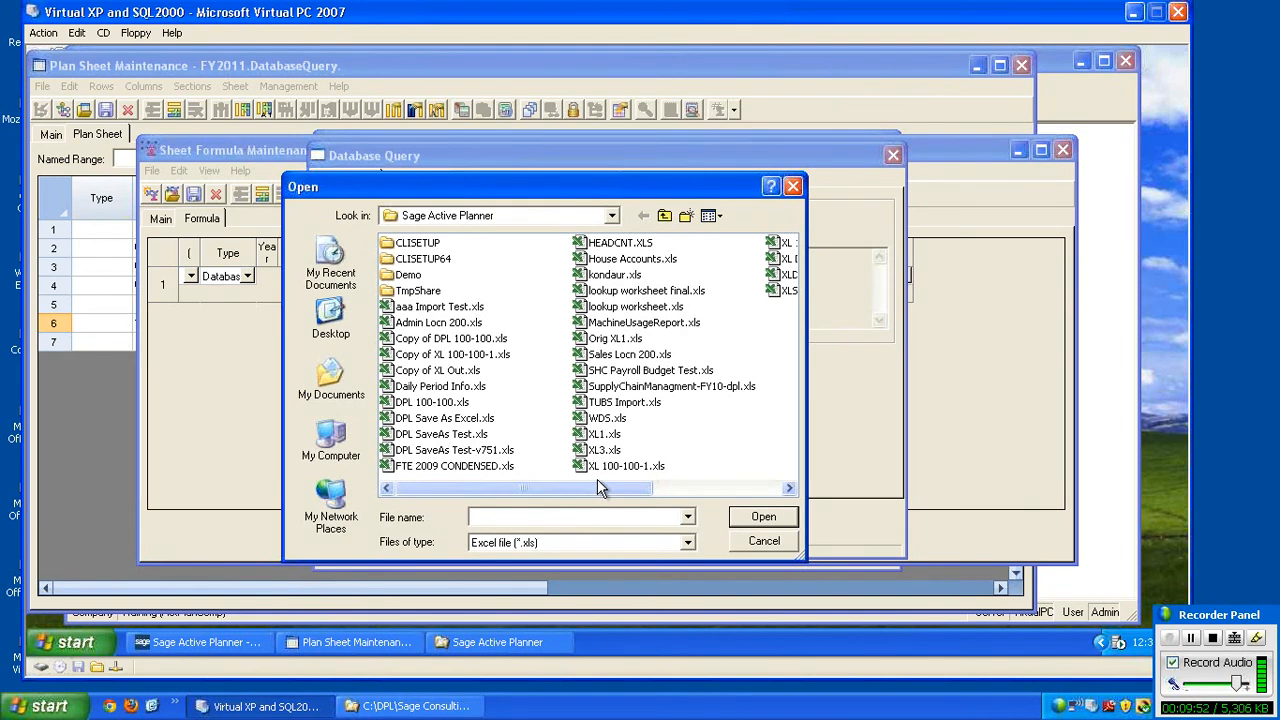
double_click(598, 244)
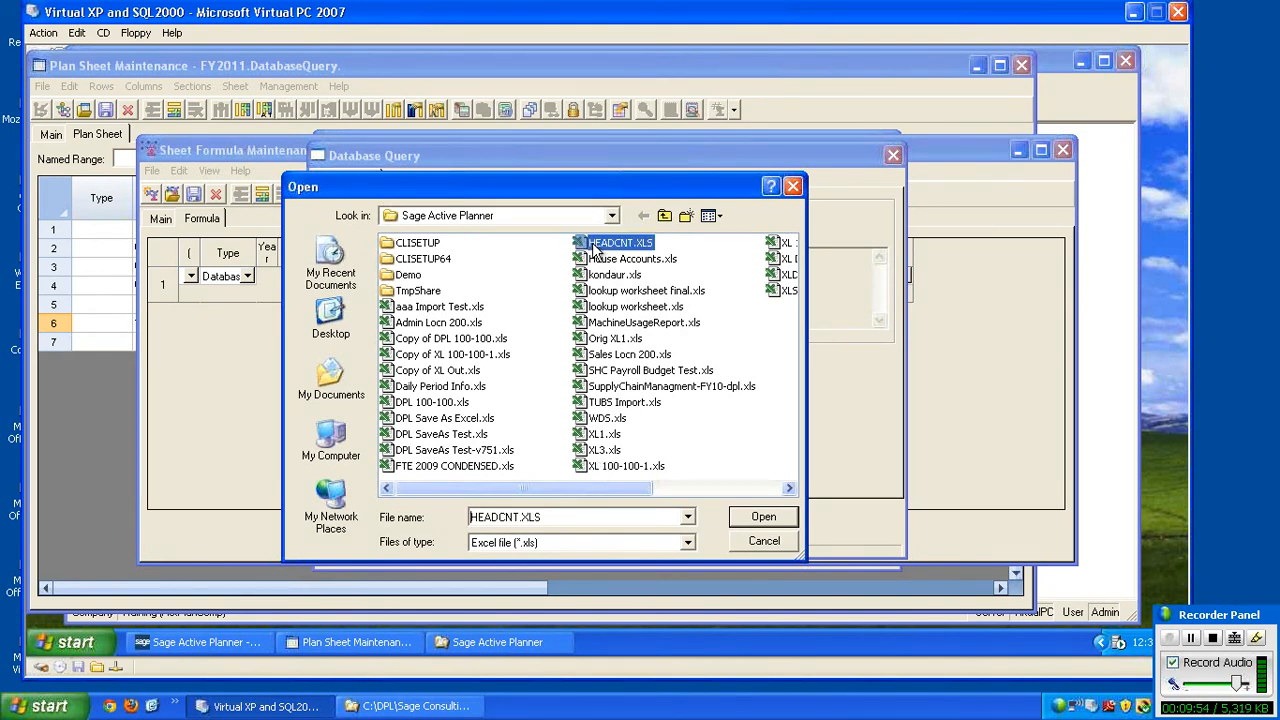
Test the connection to HEADCNT.XLS and start a query that selects Count from the HeadCnt$ table.
click(642, 225)
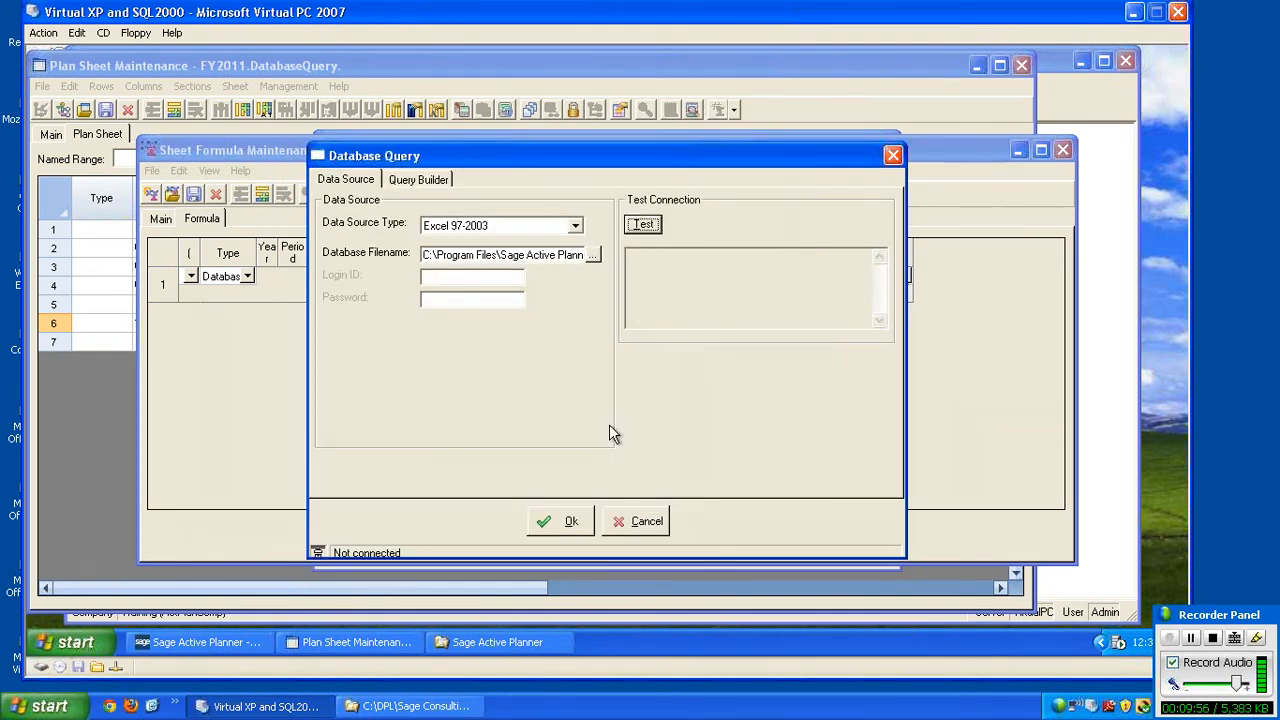
click(643, 225)
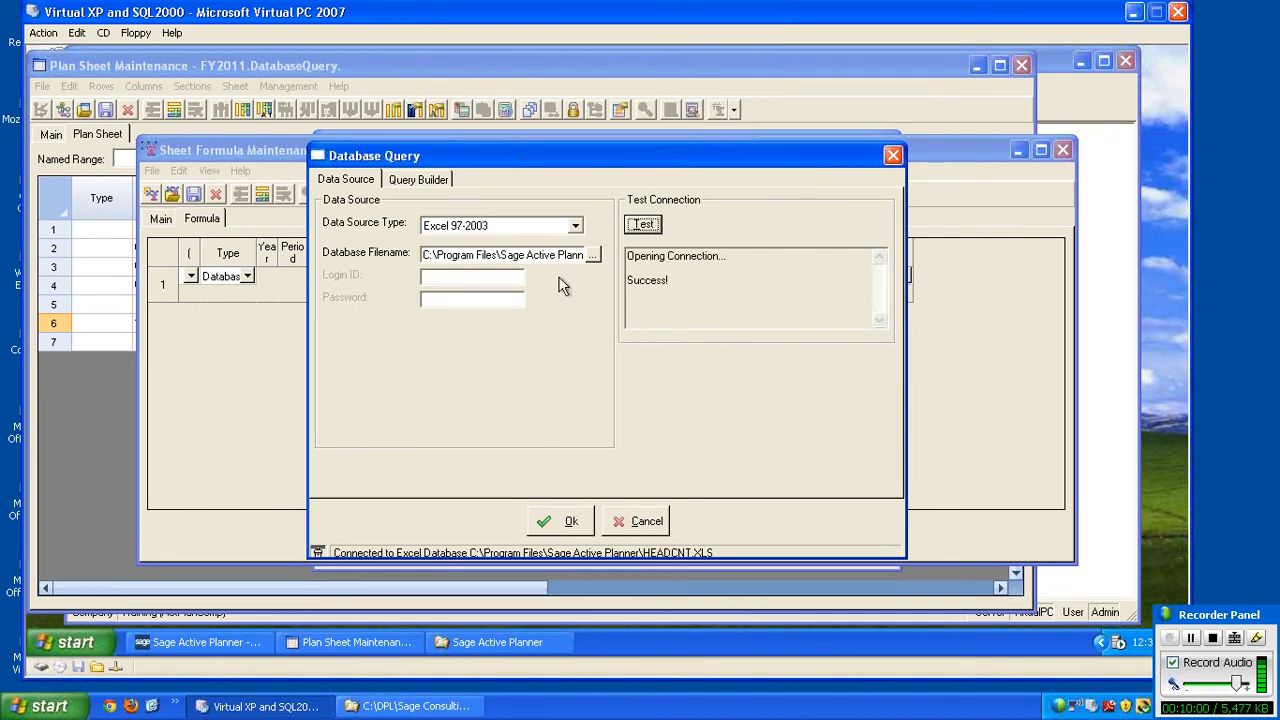
click(444, 185)
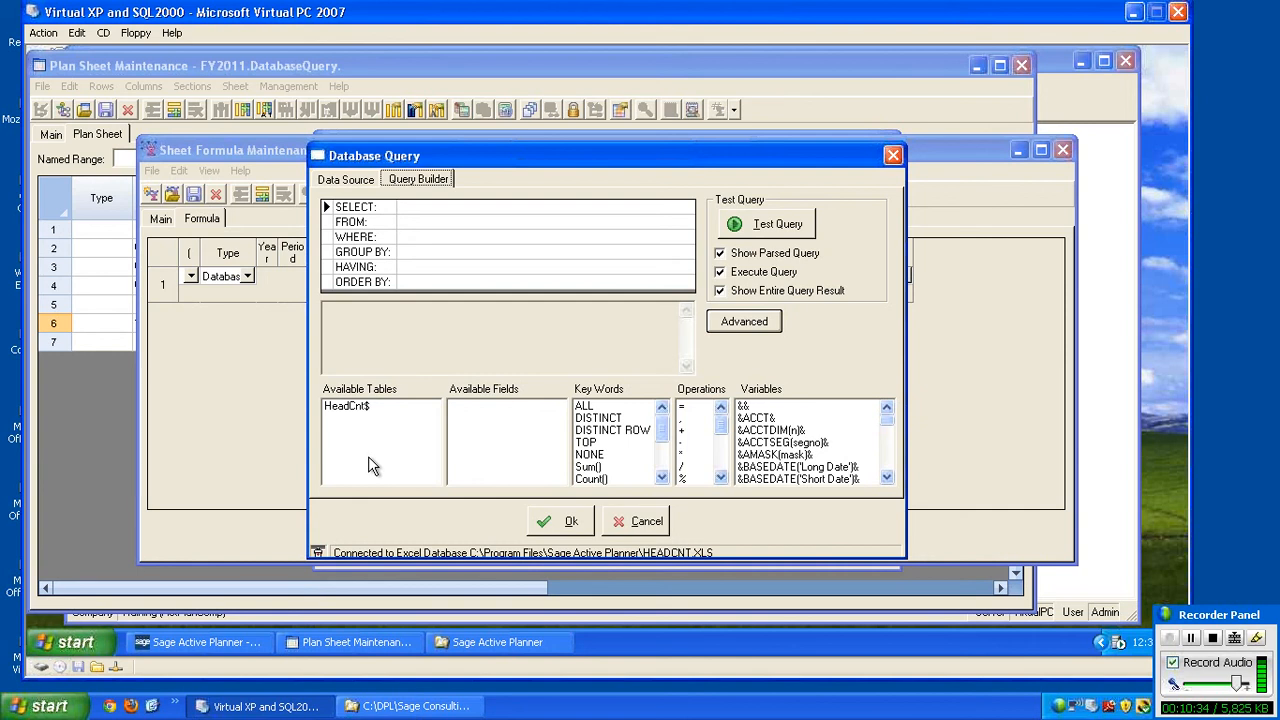
click(356, 408)
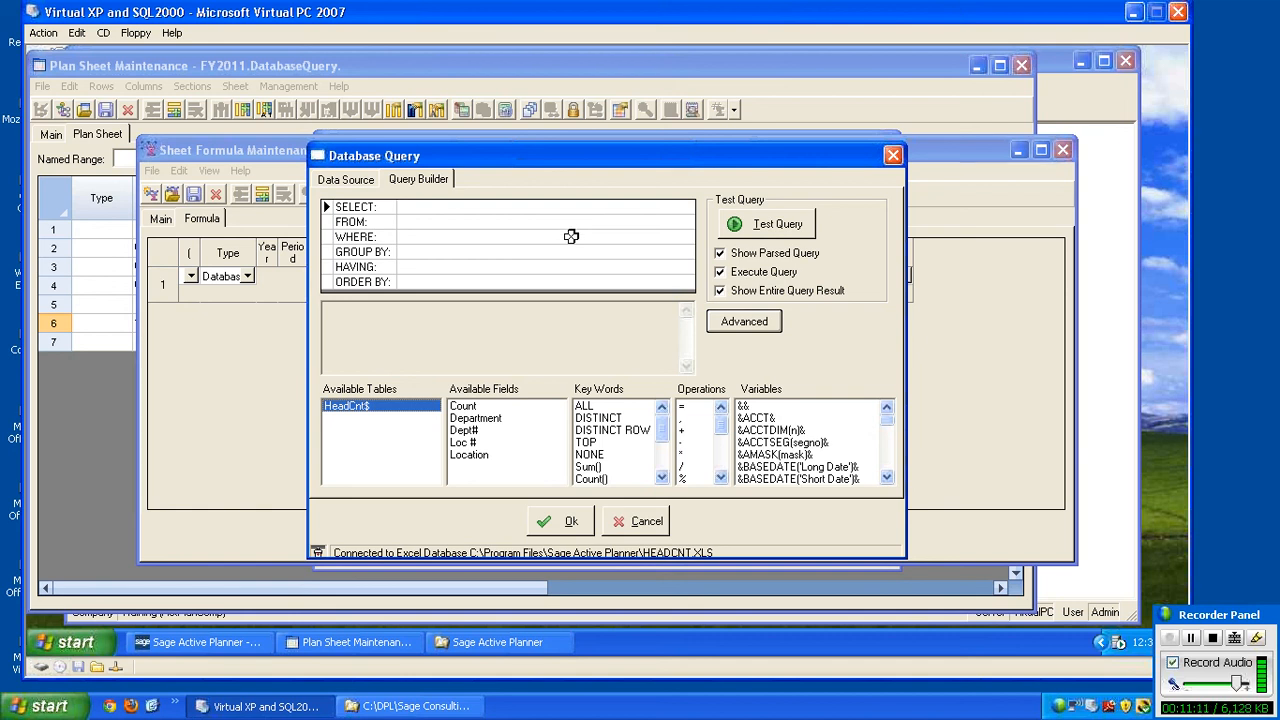
click(441, 204)
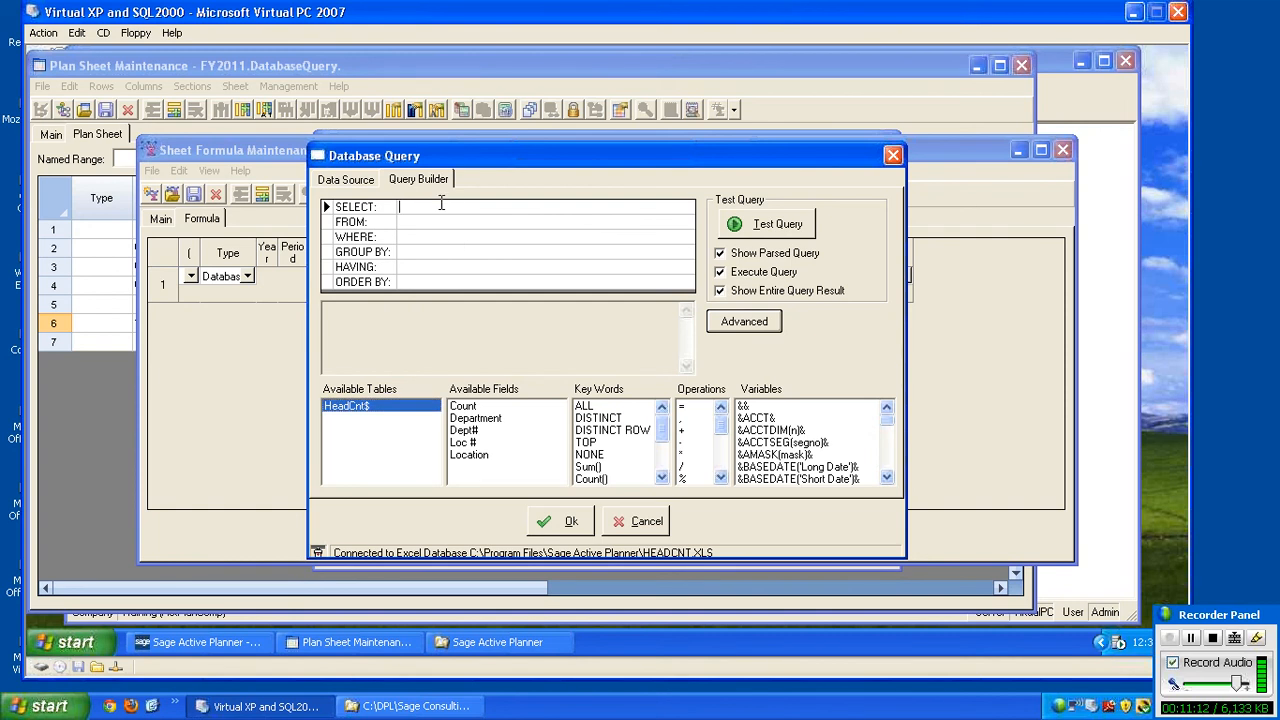
double_click(466, 406)
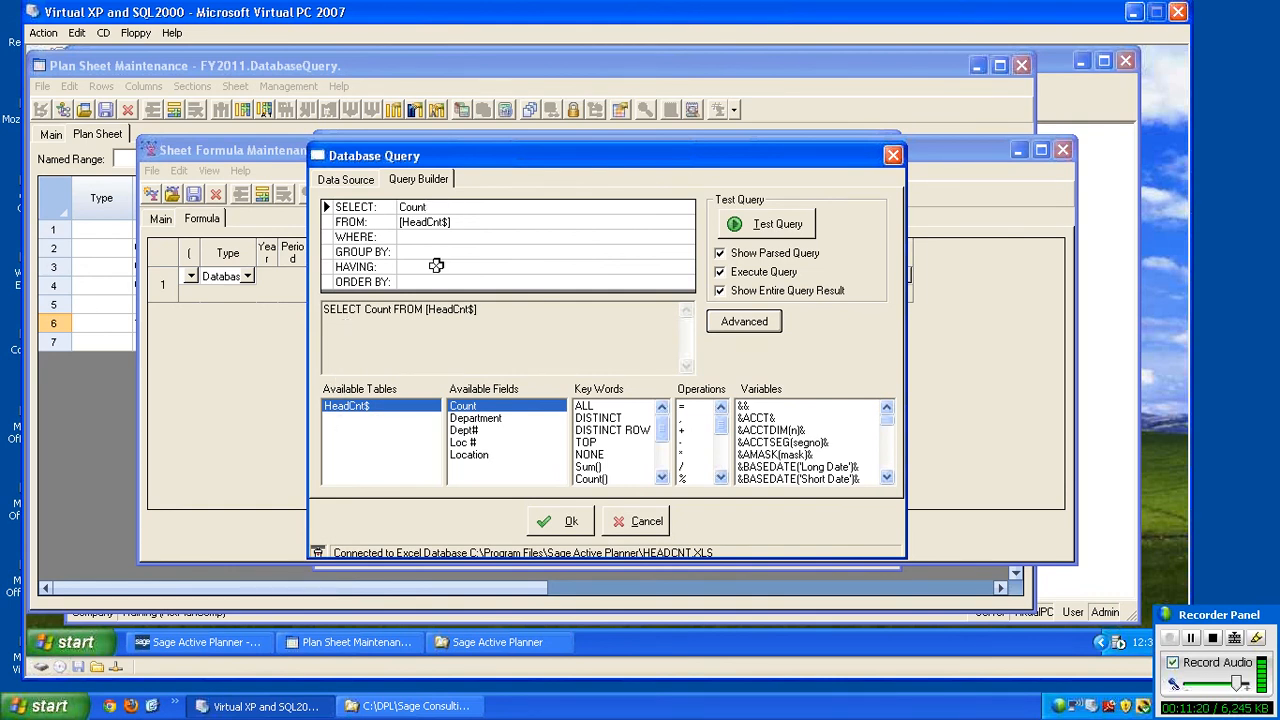
Add a WHERE condition to the query matching [Loc #] to account segment 2, as [Loc #] = &ACCTSEG(2)&.
click(468, 238)
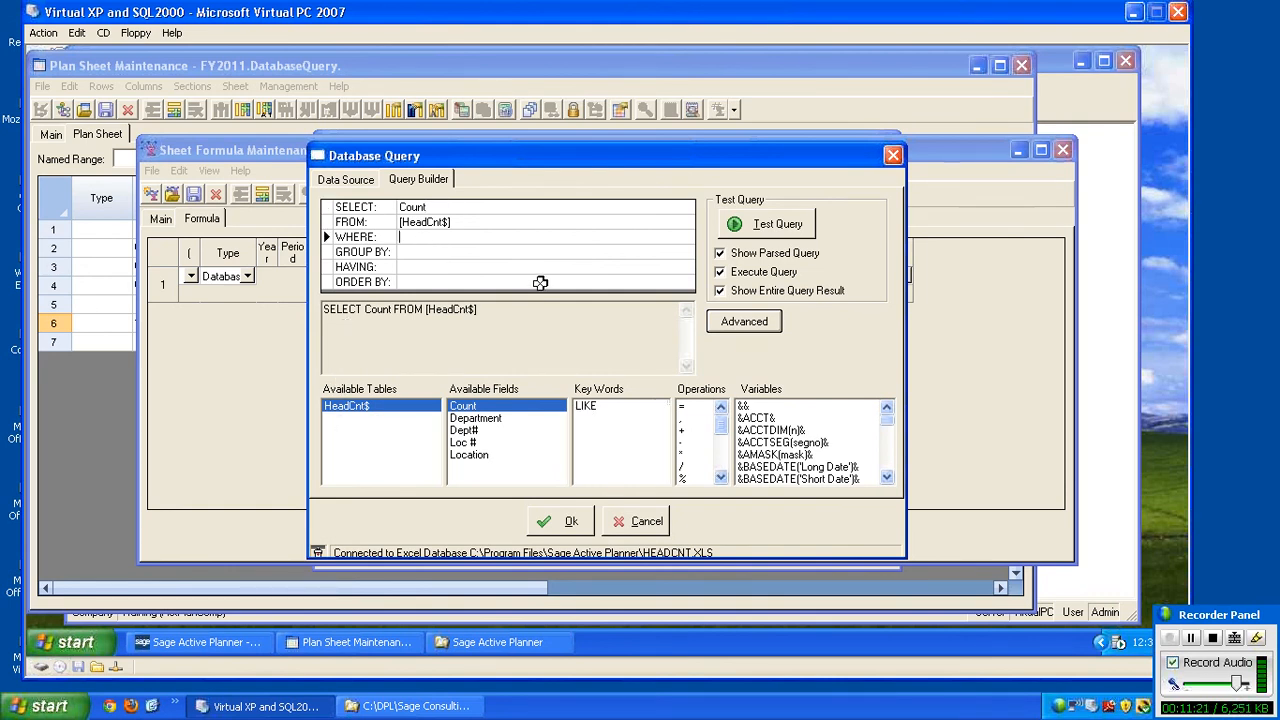
click(463, 443)
double_click(463, 443)
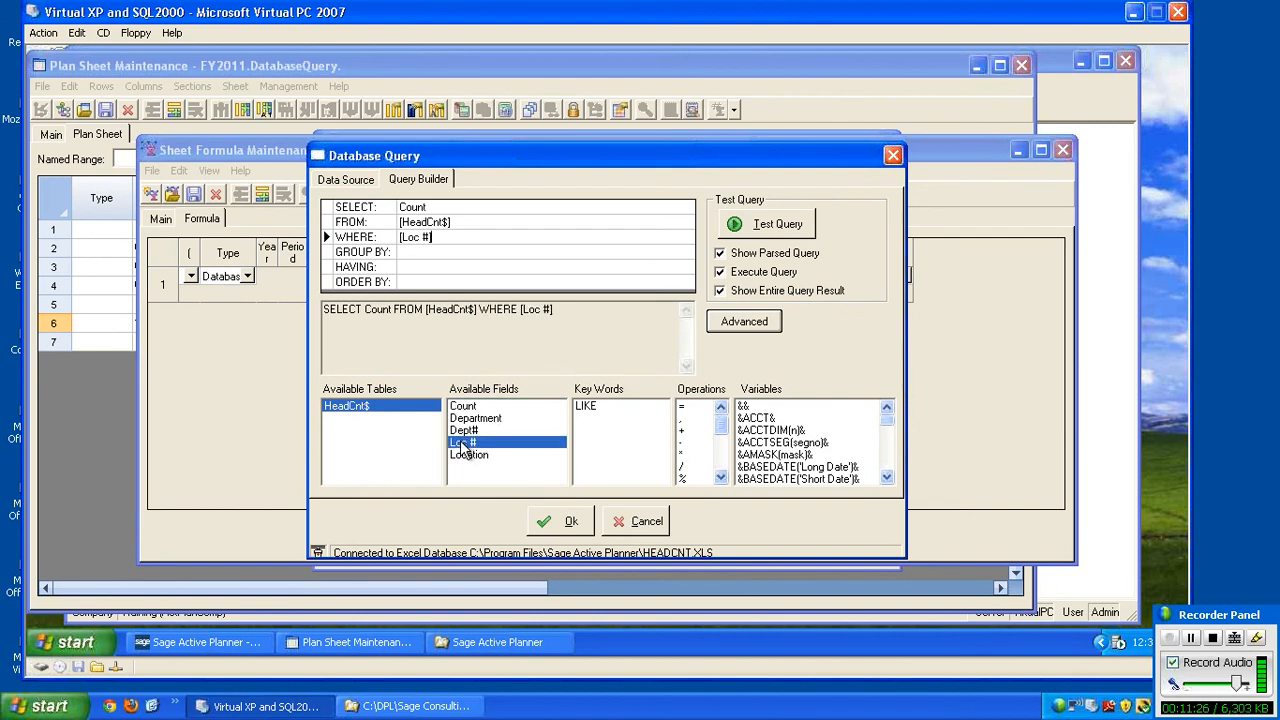
click(683, 408)
double_click(683, 408)
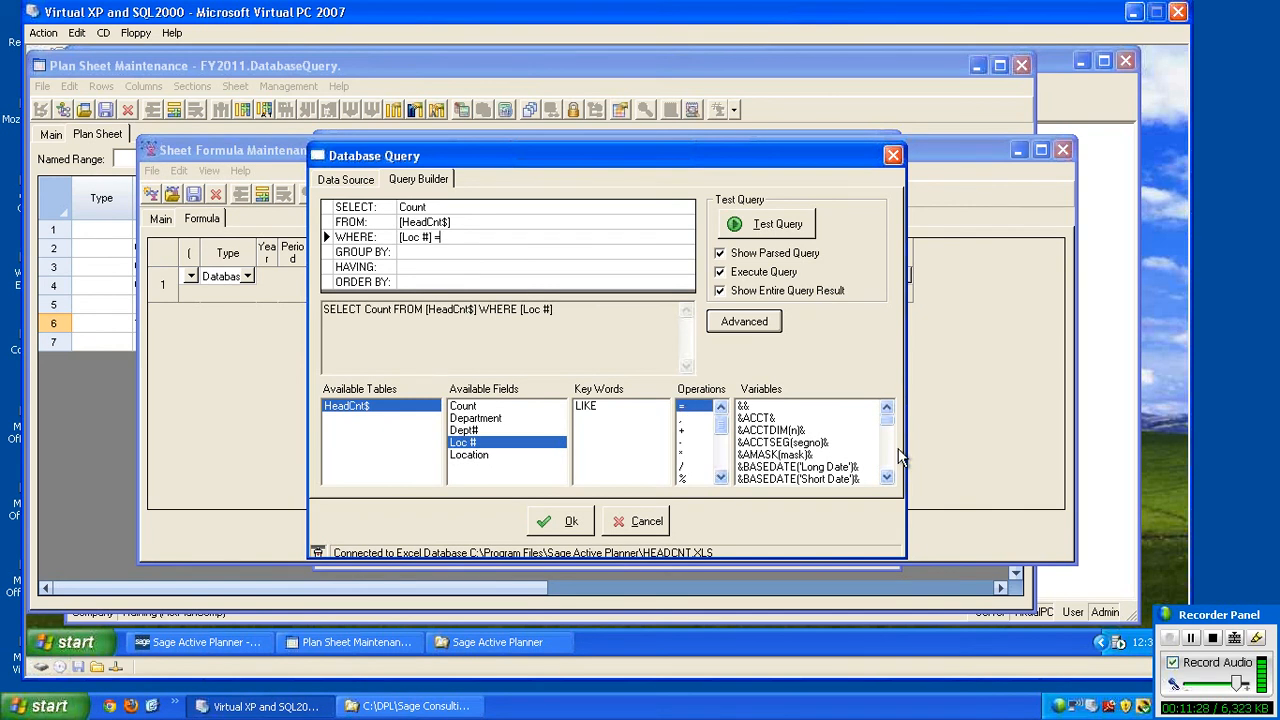
double_click(800, 443)
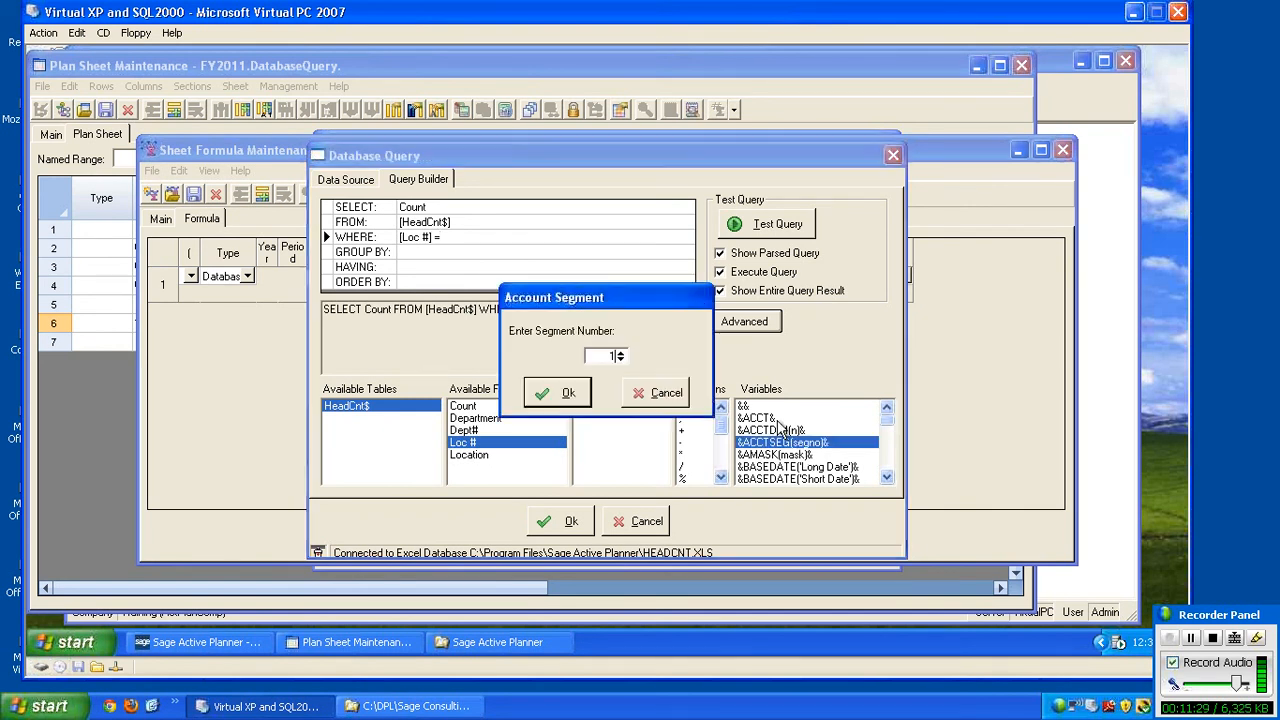
key(BackSpace)
text(2)
click(576, 397)
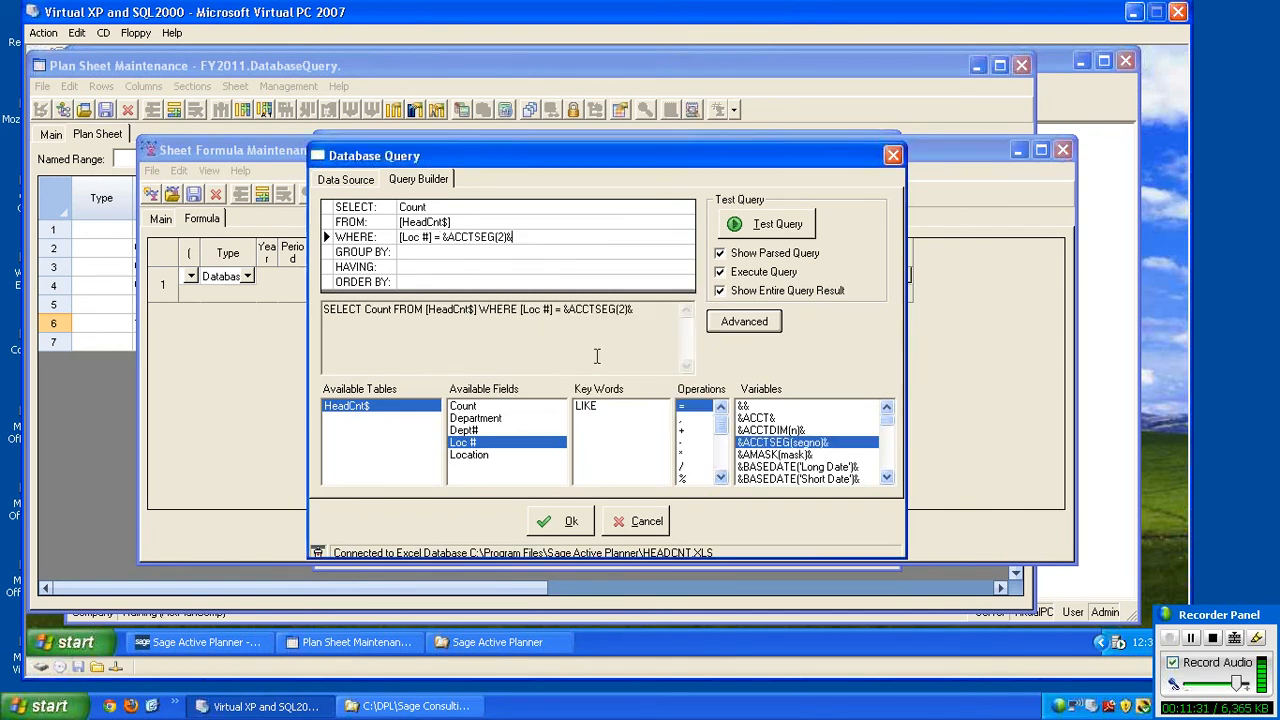
Extend the WHERE condition with AND [Dept#] = &ACCTSEG(3)& to match the department to account segment 3.
text(AND)
double_click(465, 430)
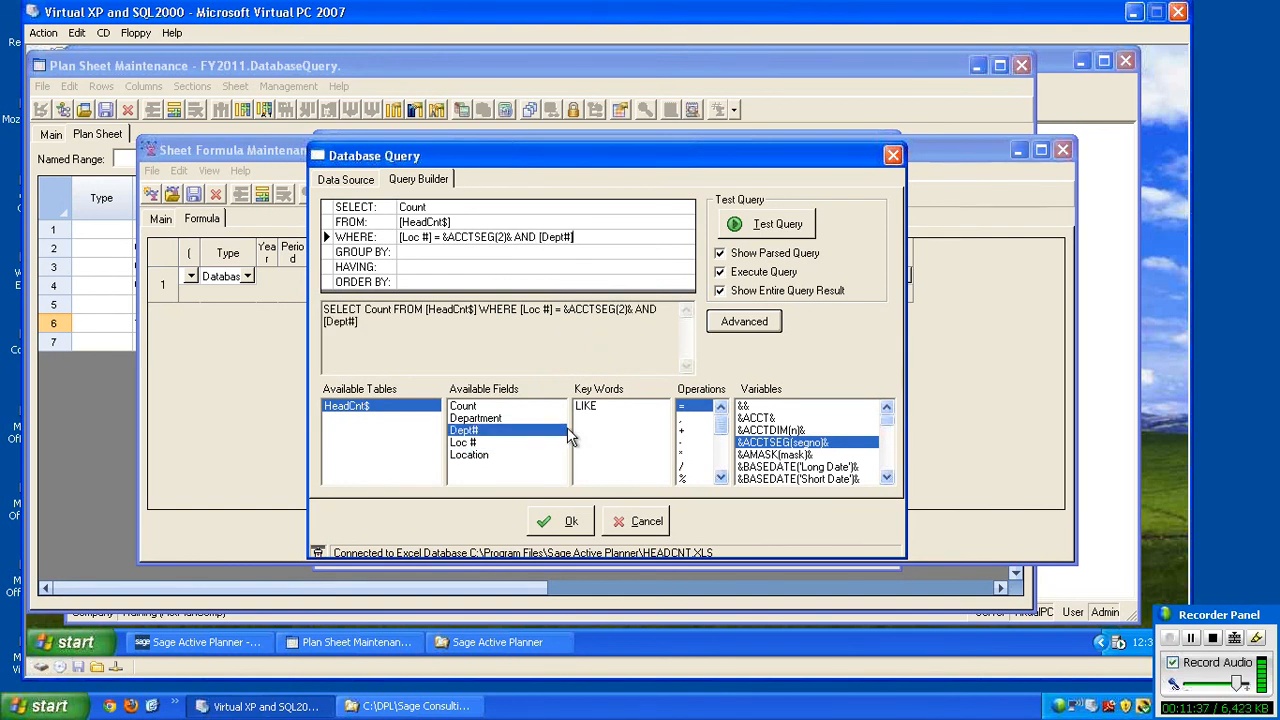
double_click(689, 408)
double_click(805, 453)
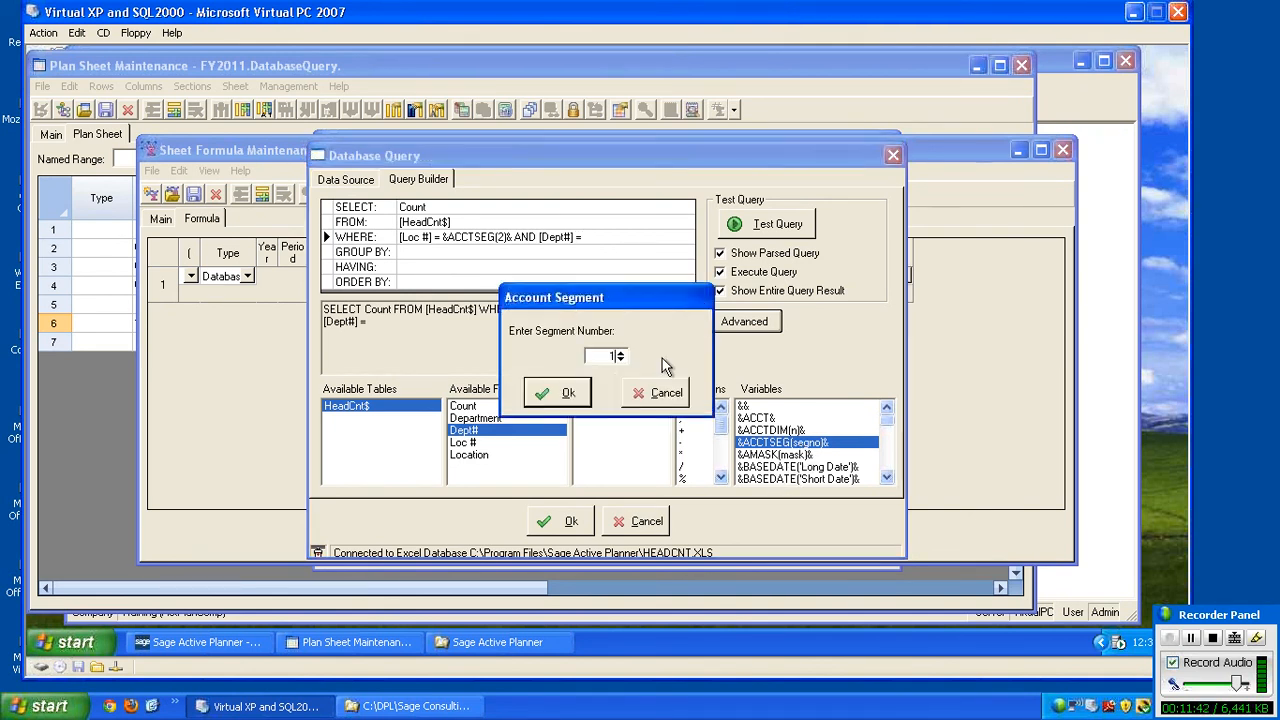
text(2)
click(619, 353)
click(552, 396)
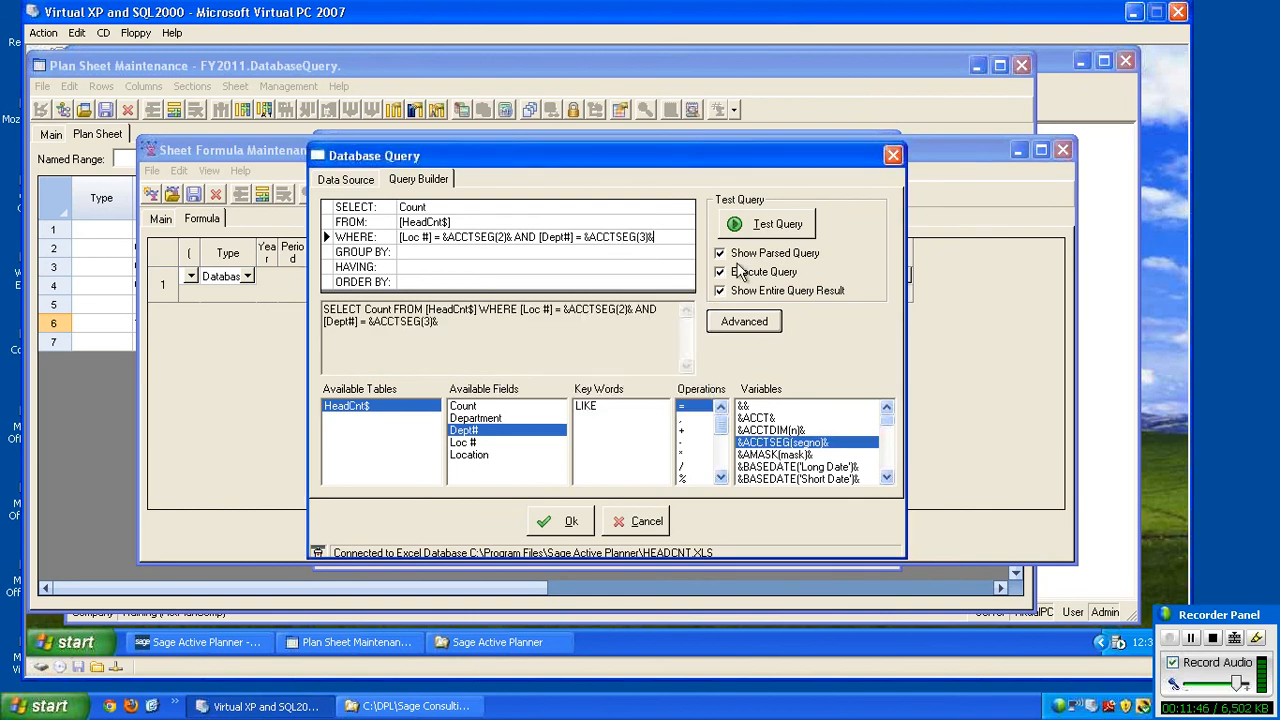
click(768, 226)
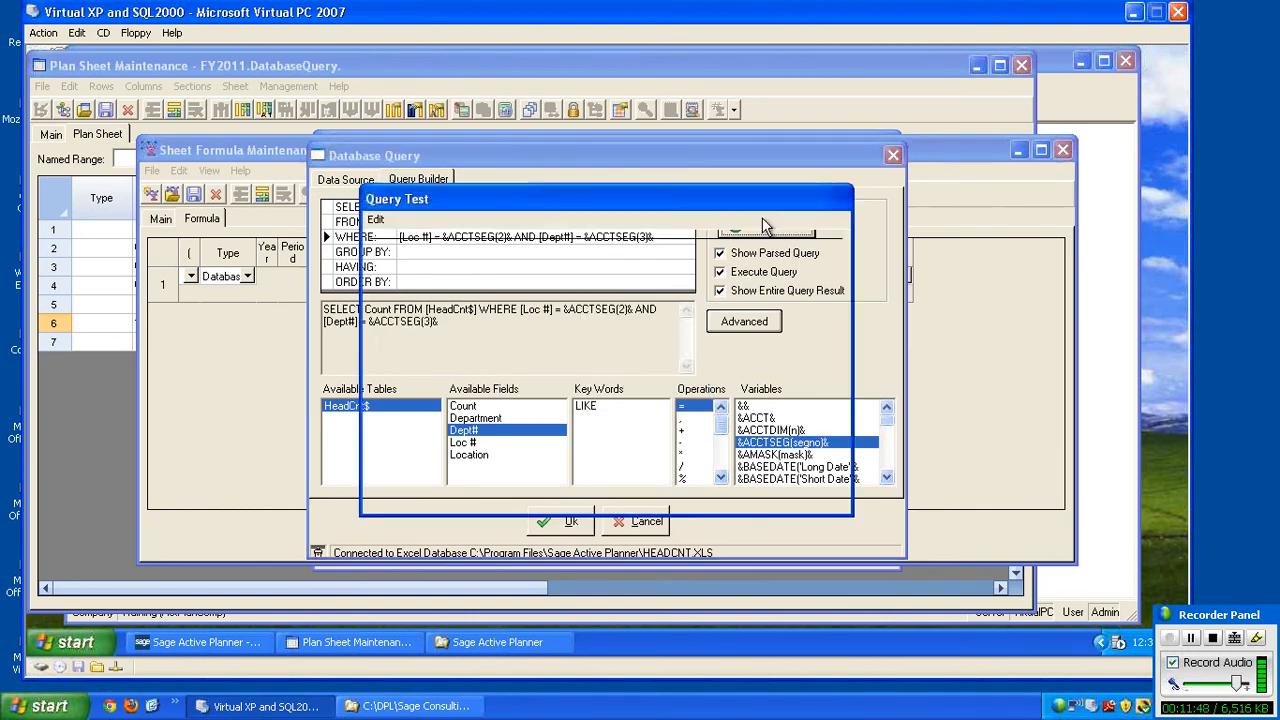
click(619, 256)
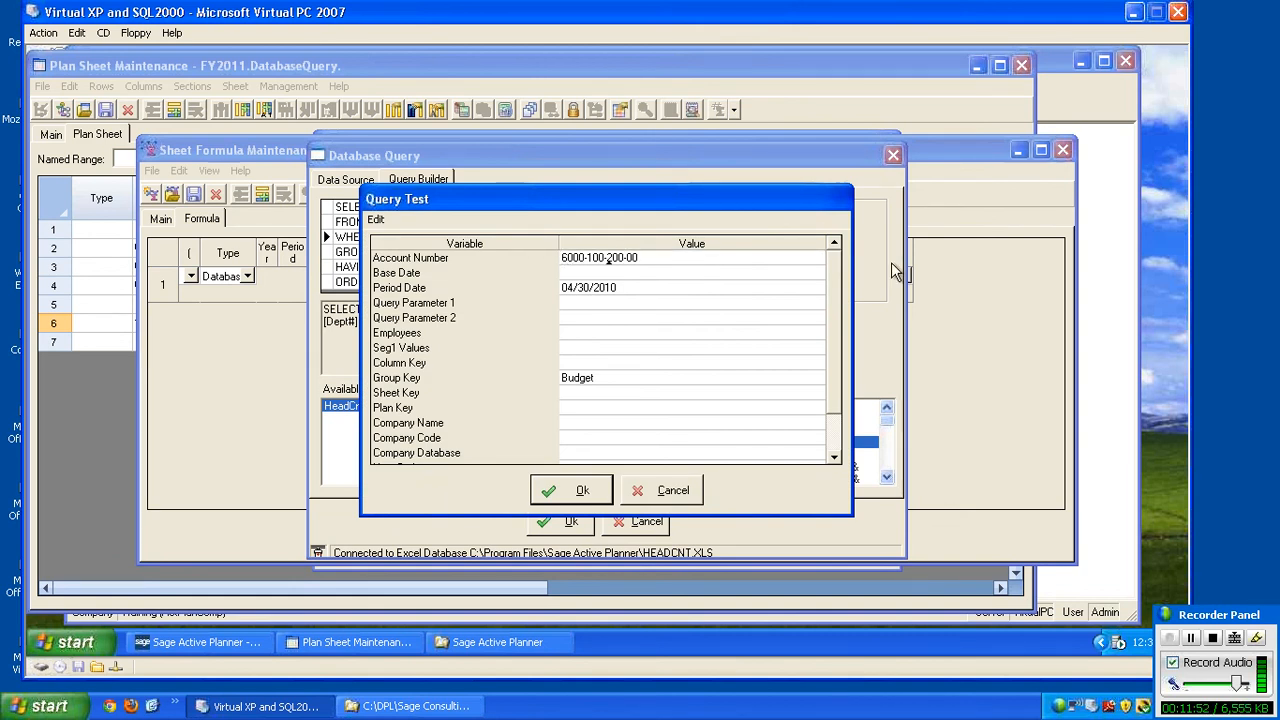
key(BackSpace)
text(3)
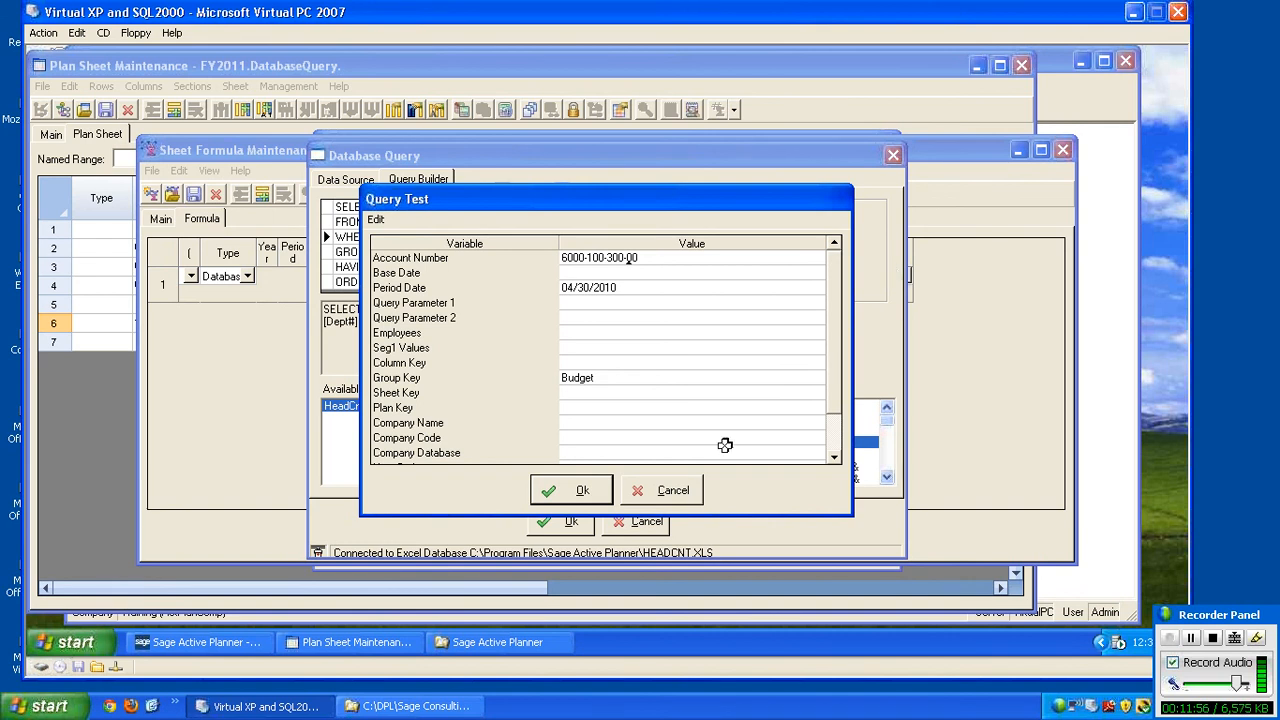
click(566, 490)
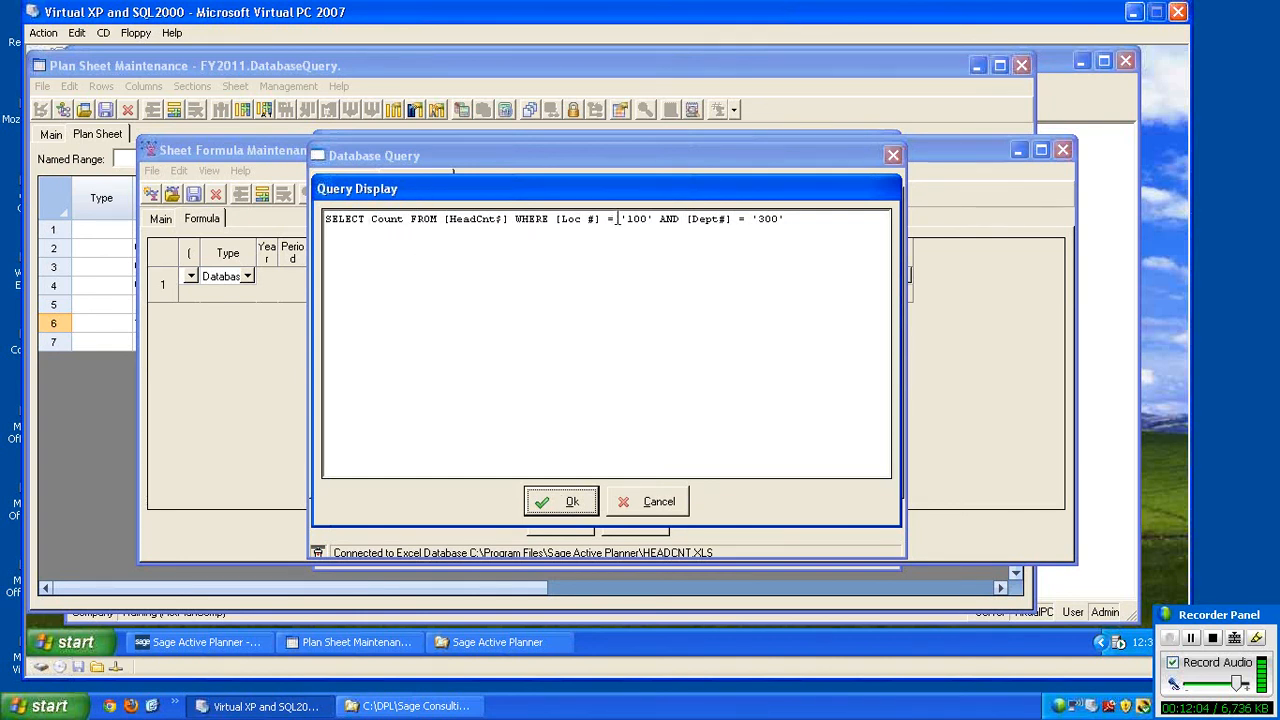
drag(621, 219, 653, 219)
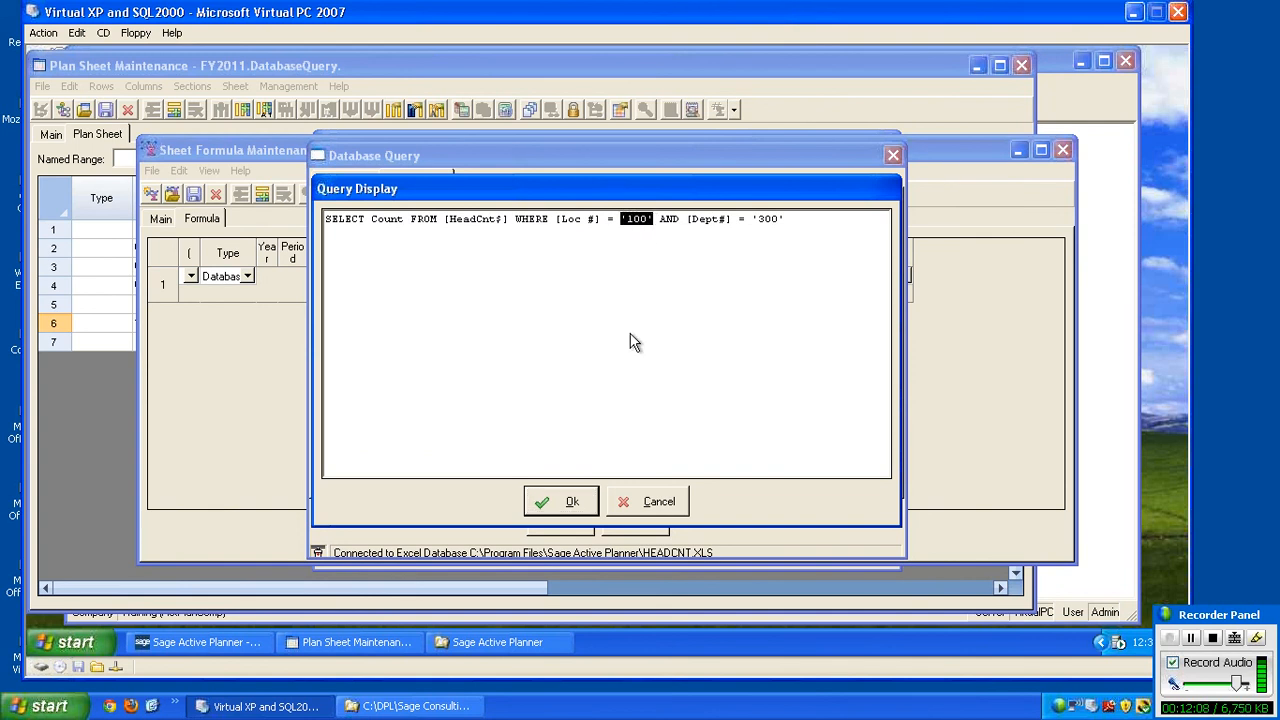
click(641, 221)
click(565, 505)
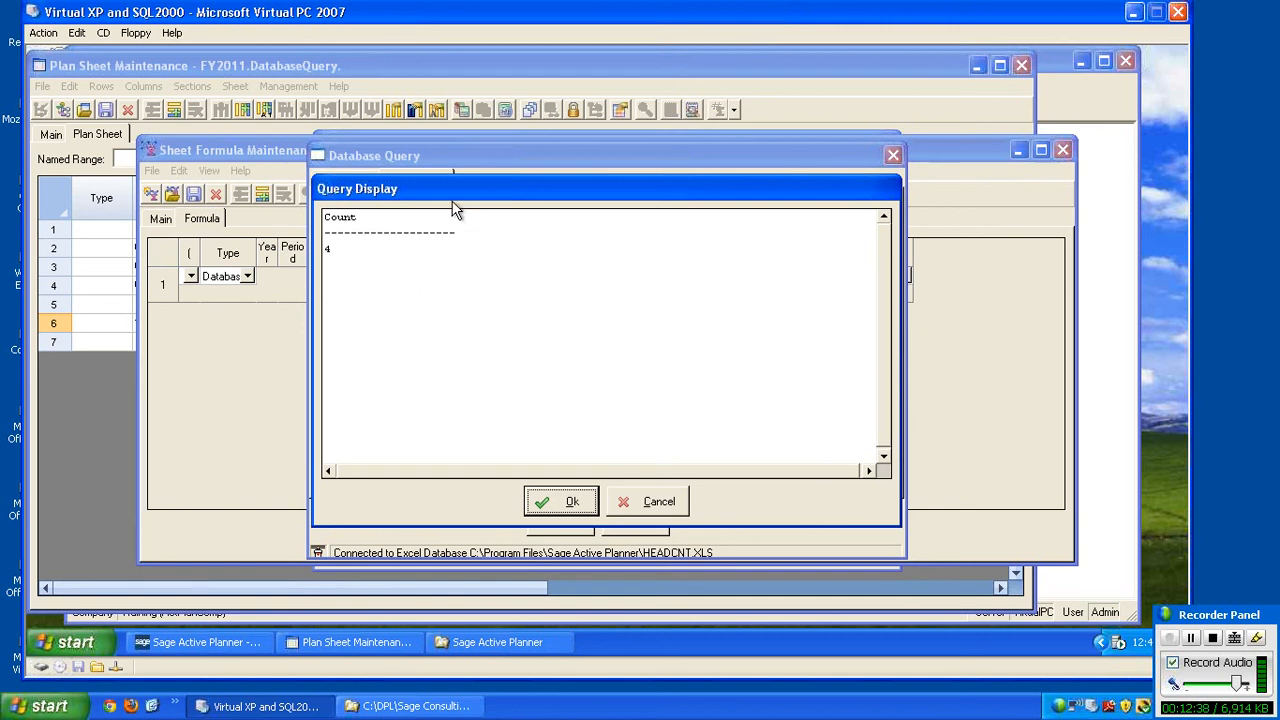
drag(455, 197, 490, 186)
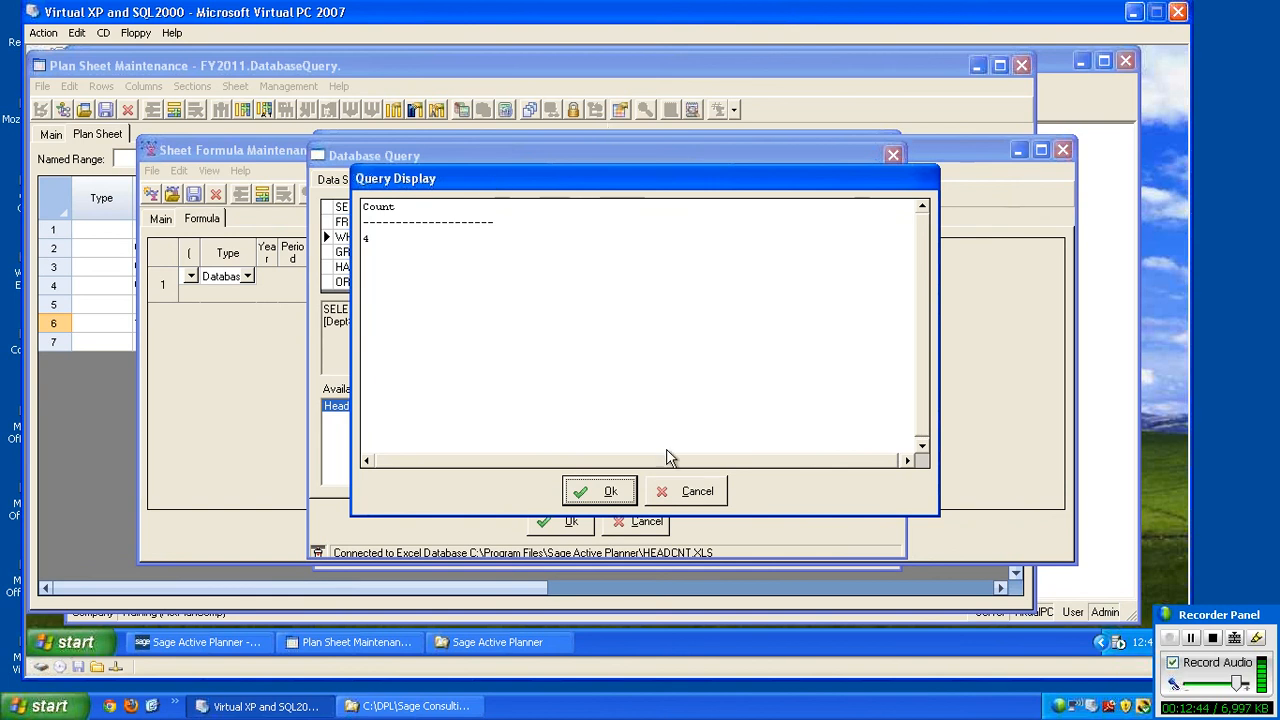
click(686, 493)
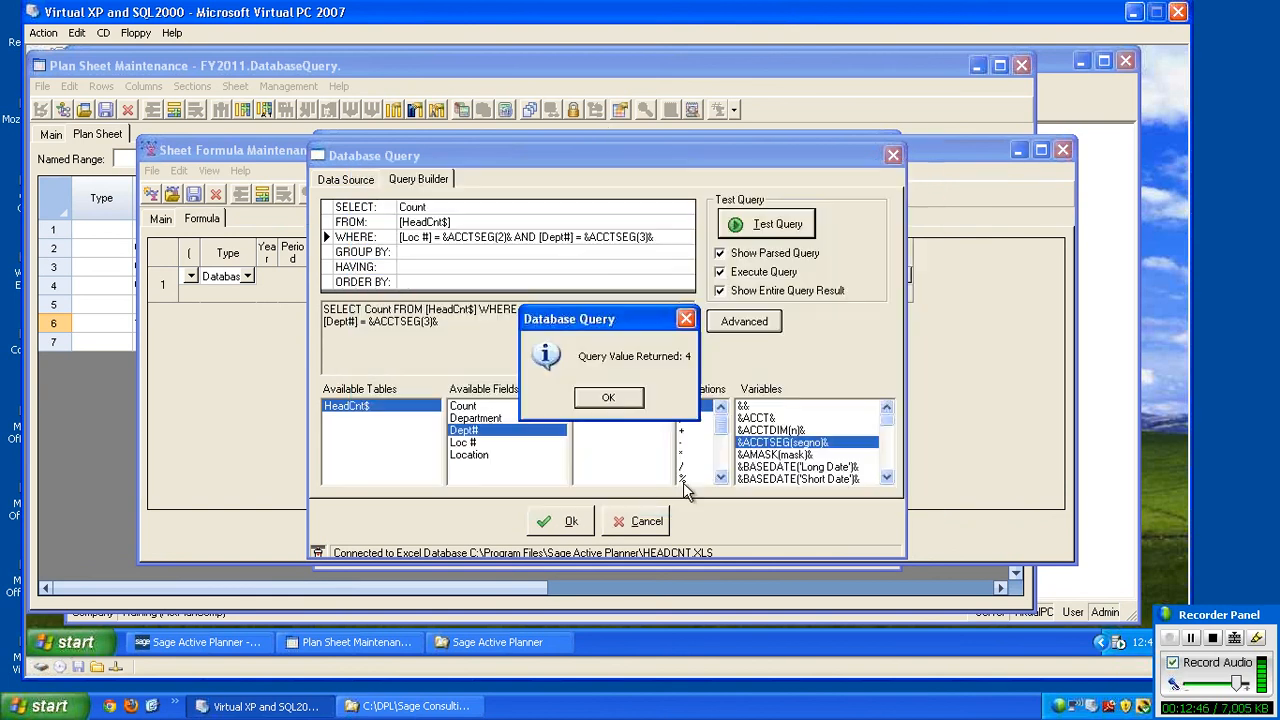
click(609, 398)
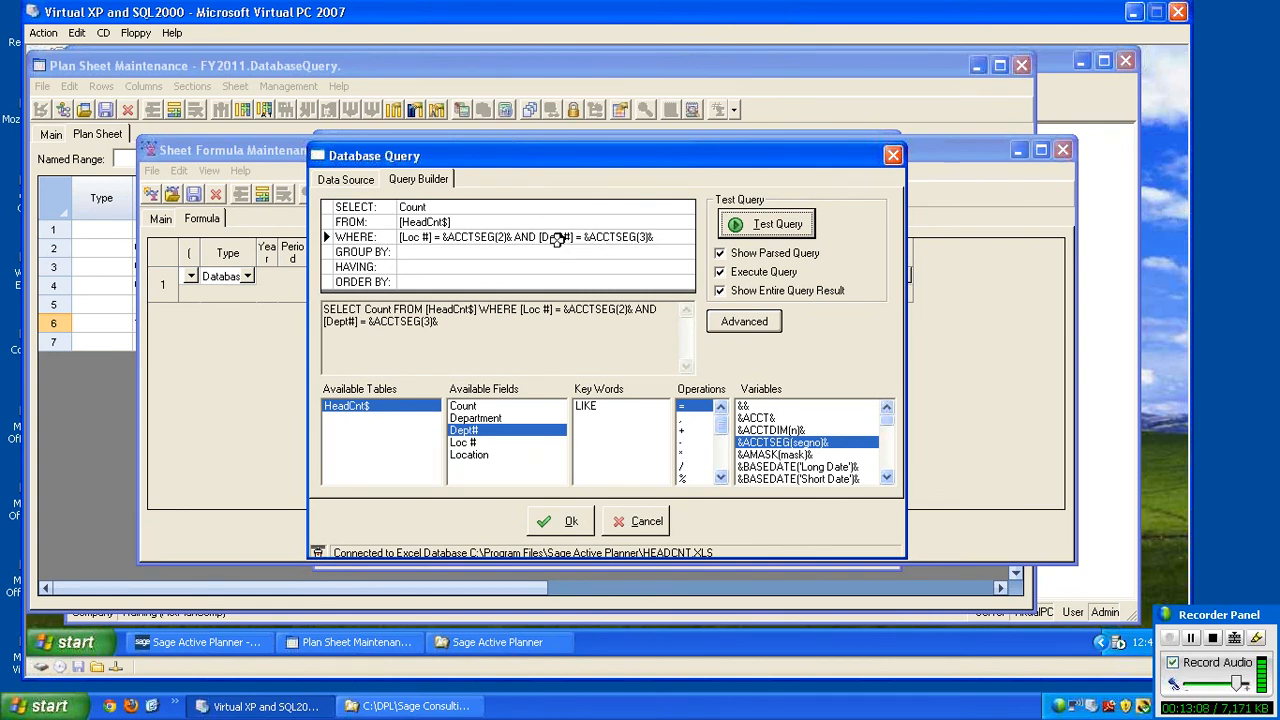
Replace the Count field in the query's SELECT clause with [Dept#].
click(438, 207)
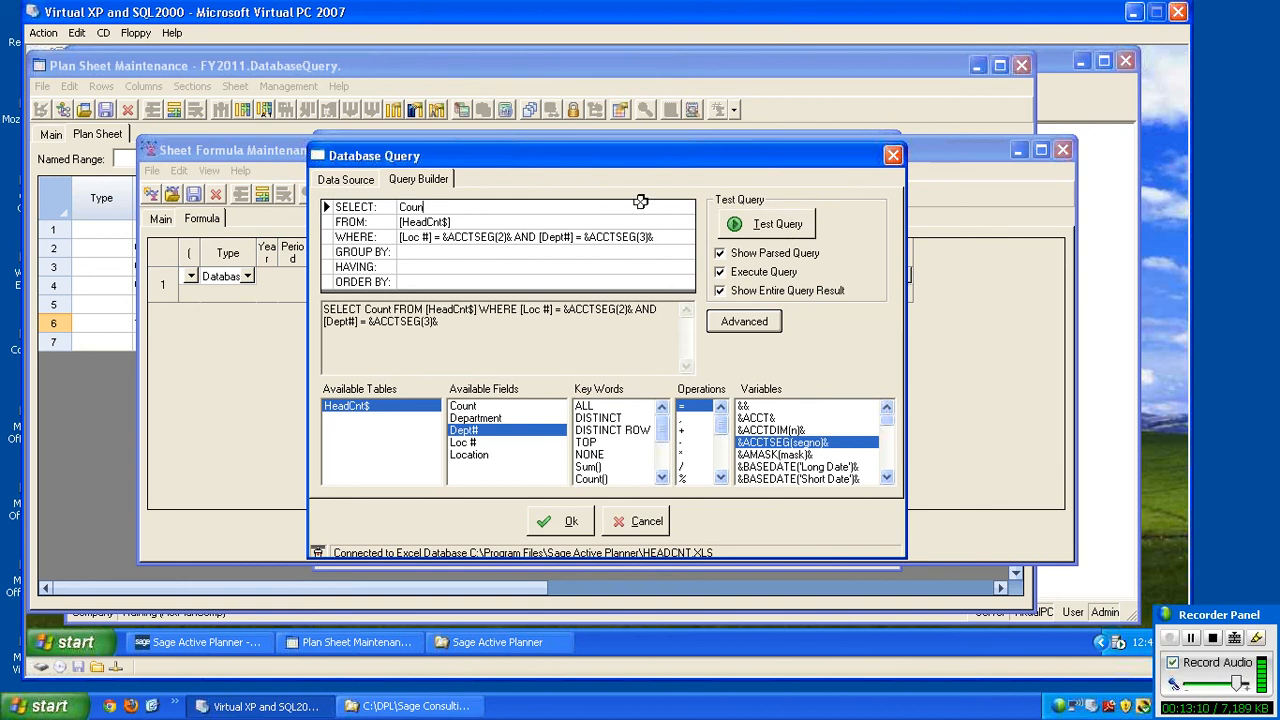
key(BackSpace)
key(BackSpace)
key(BackSpace)
key(BackSpace)
key(BackSpace)
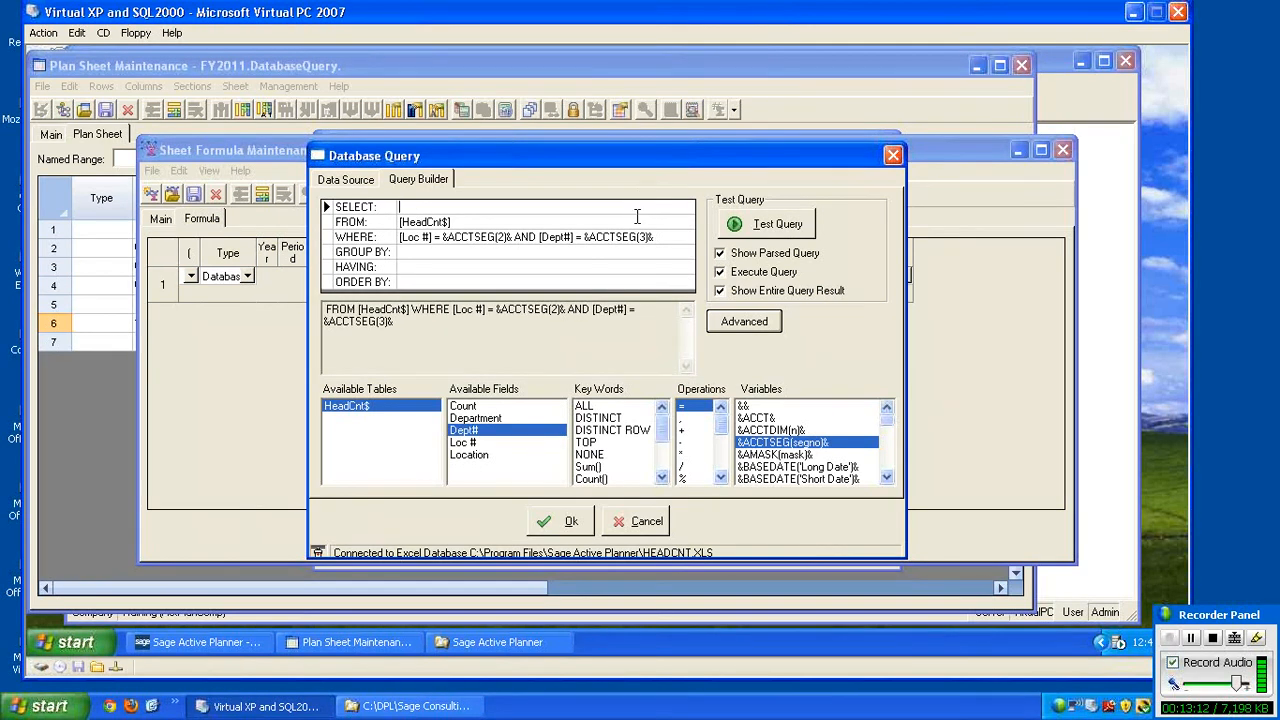
double_click(480, 431)
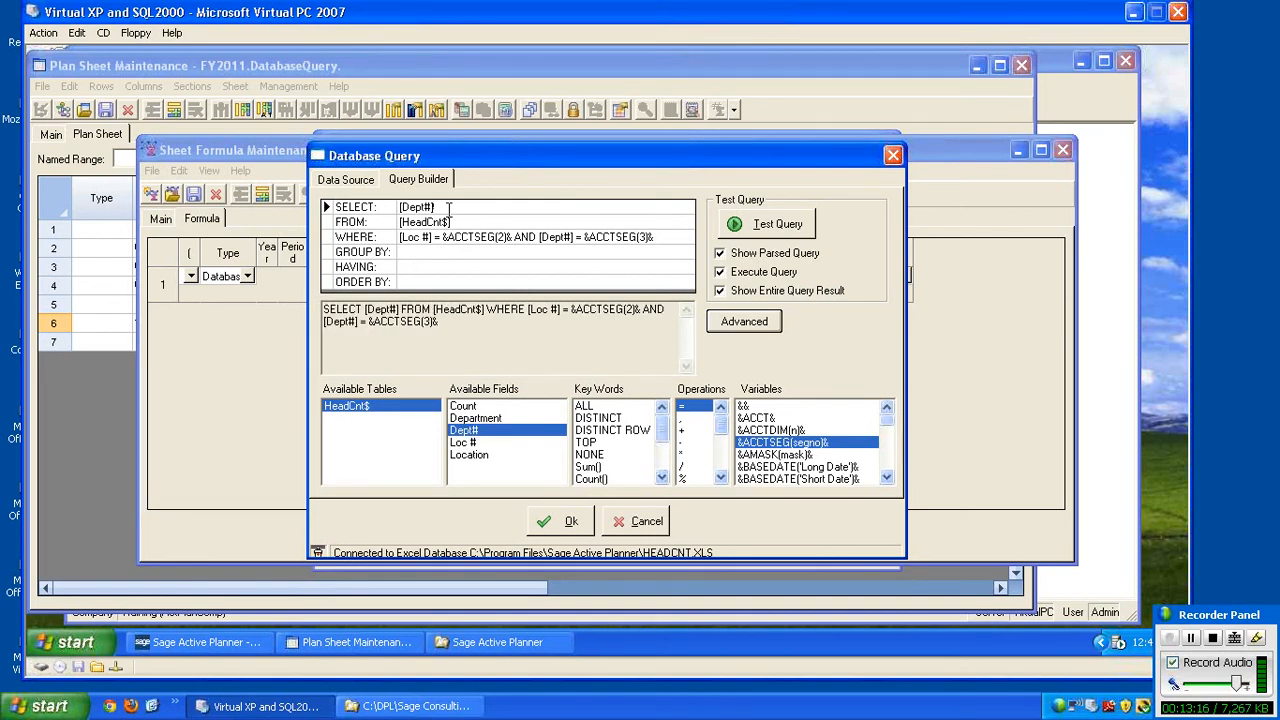
Replace [Dept#] in the WHERE condition with Count so it compares Count to &ACCTSEG(3)&.
click(562, 240)
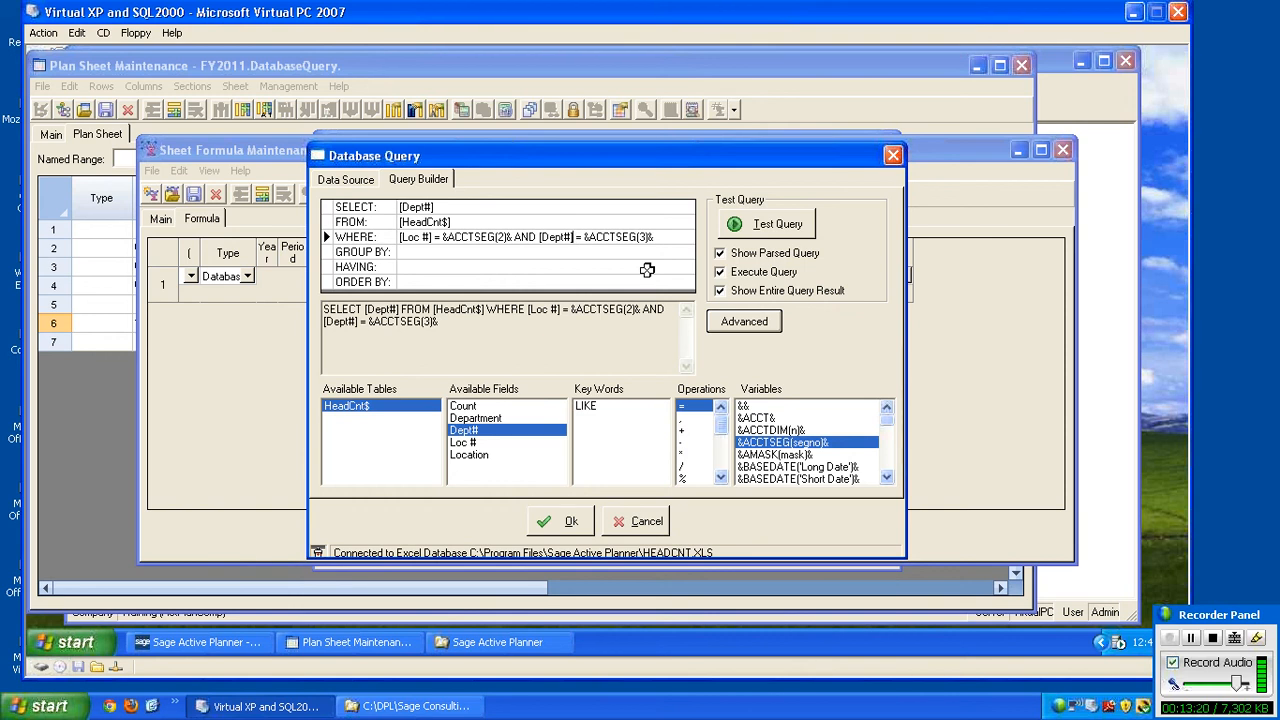
key(BackSpace)
key(BackSpace)
key(BackSpace)
key(BackSpace)
key(BackSpace)
key(BackSpace)
key(BackSpace)
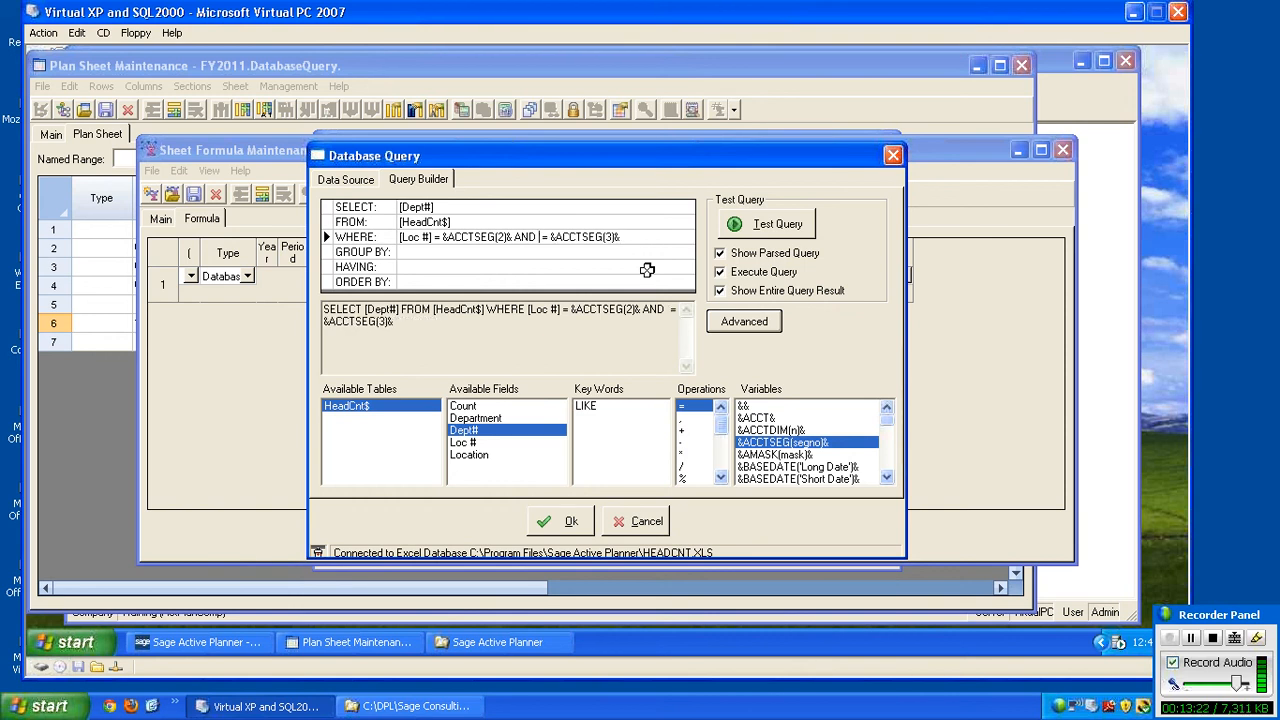
click(464, 406)
double_click(464, 406)
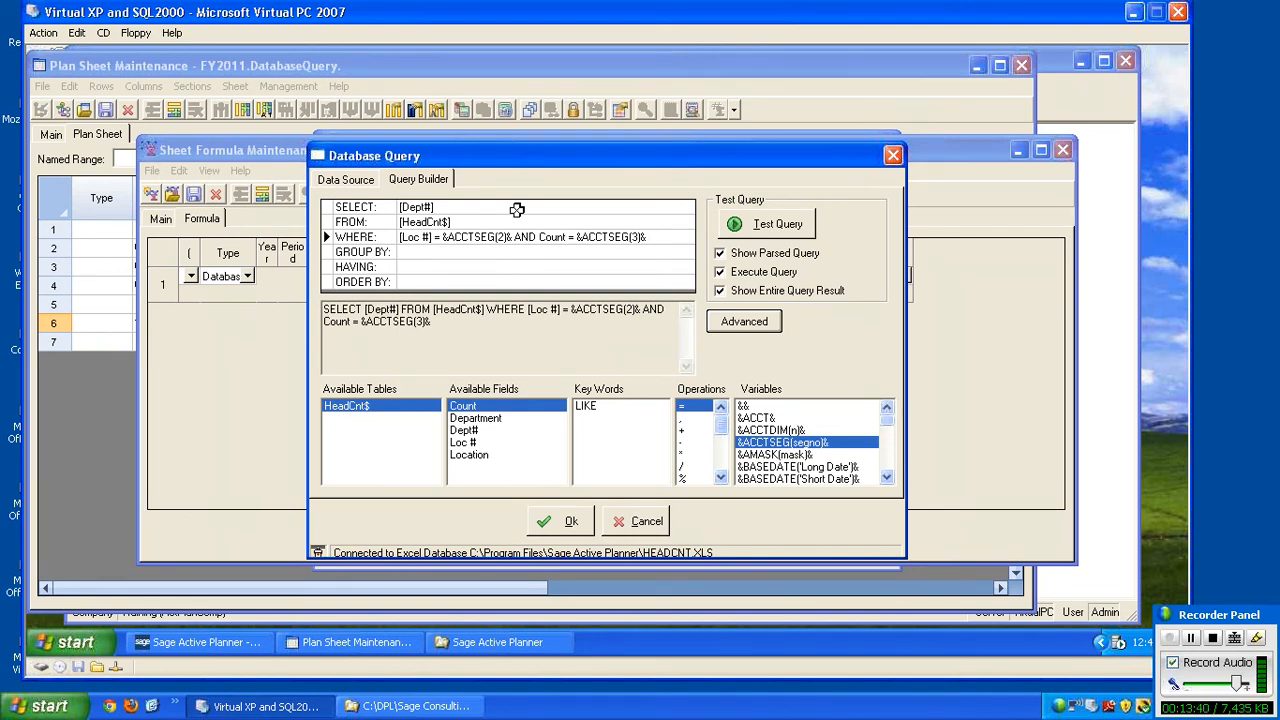
Test the modified query with the existing test values, check its parsed SQL, and return to the WHERE condition.
click(777, 226)
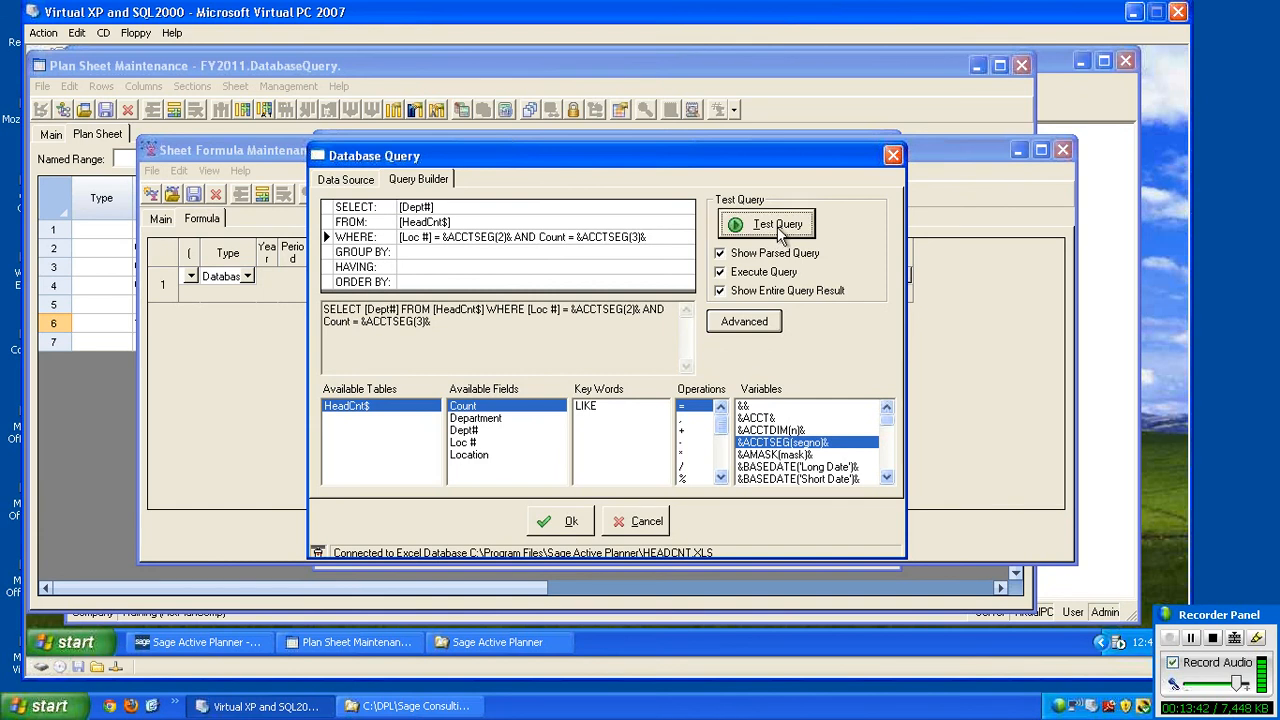
click(578, 494)
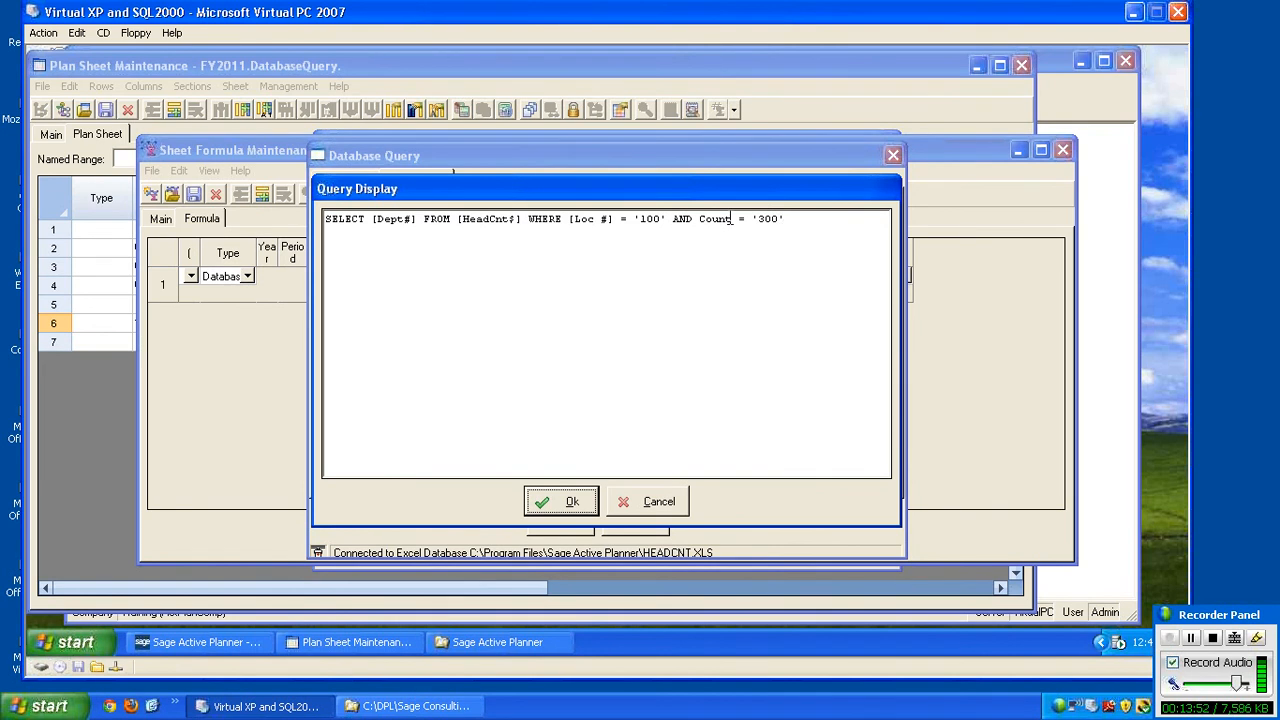
click(571, 501)
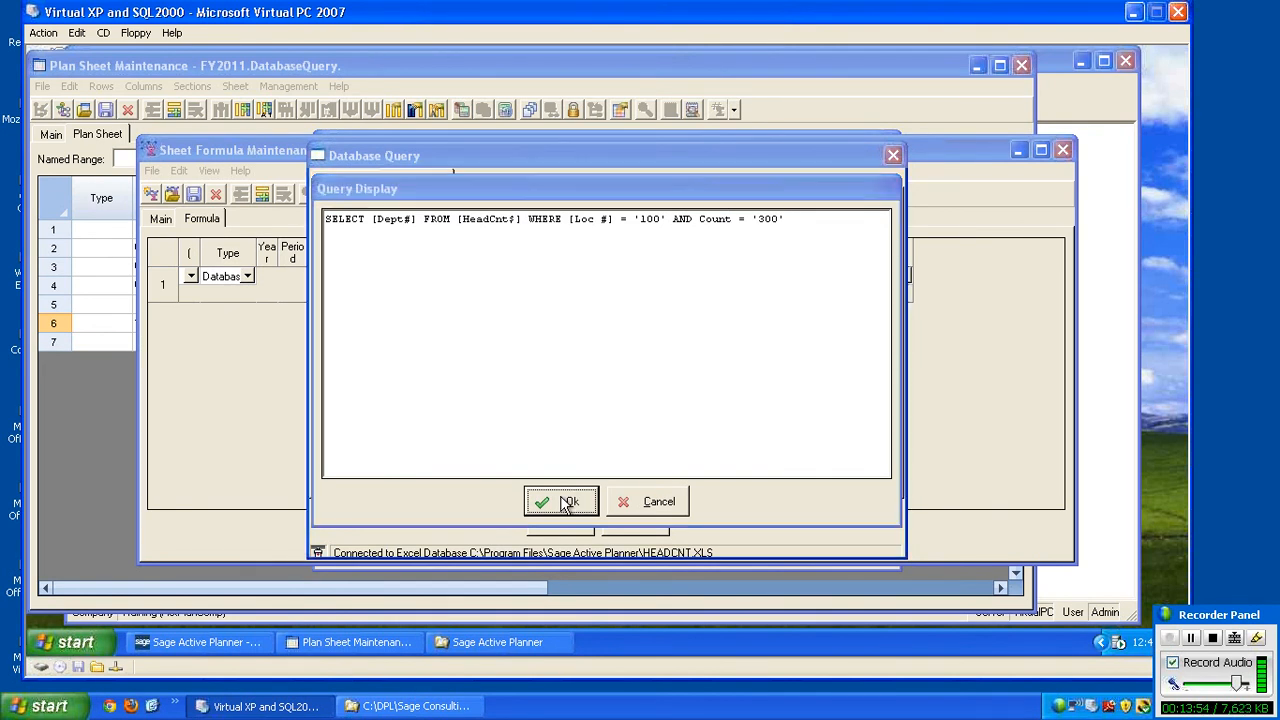
drag(660, 323, 588, 335)
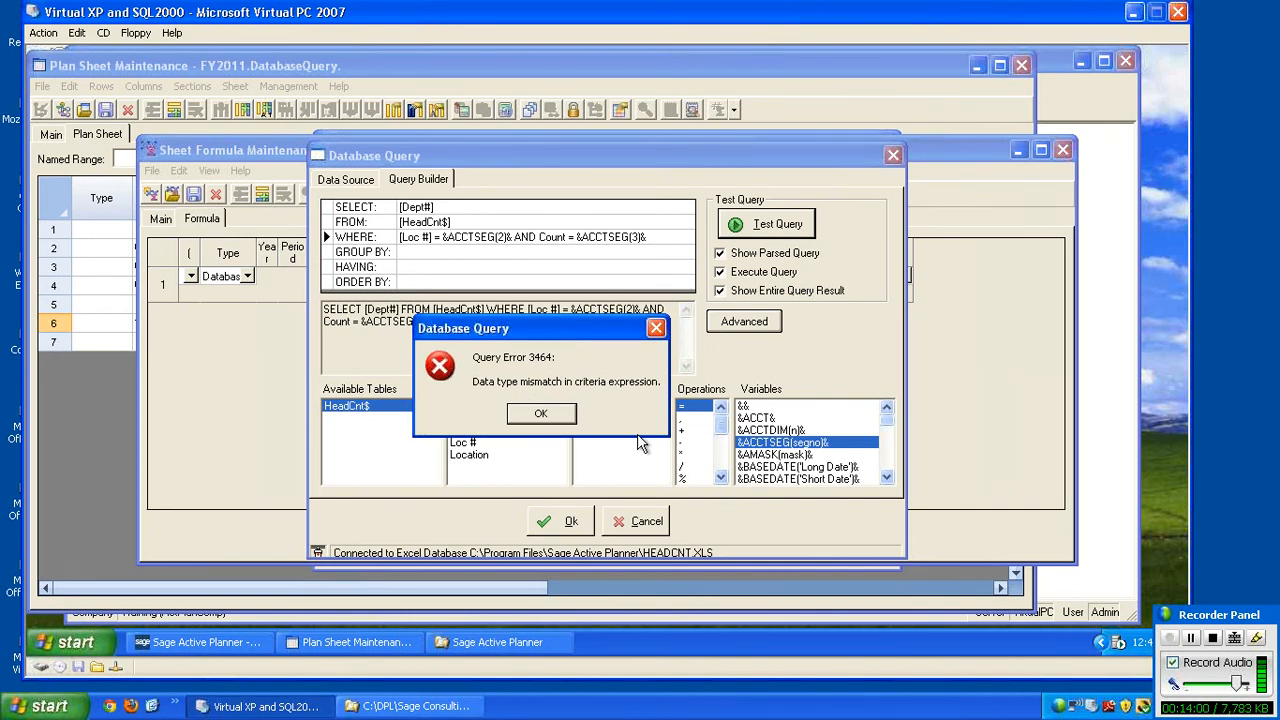
click(541, 414)
click(603, 403)
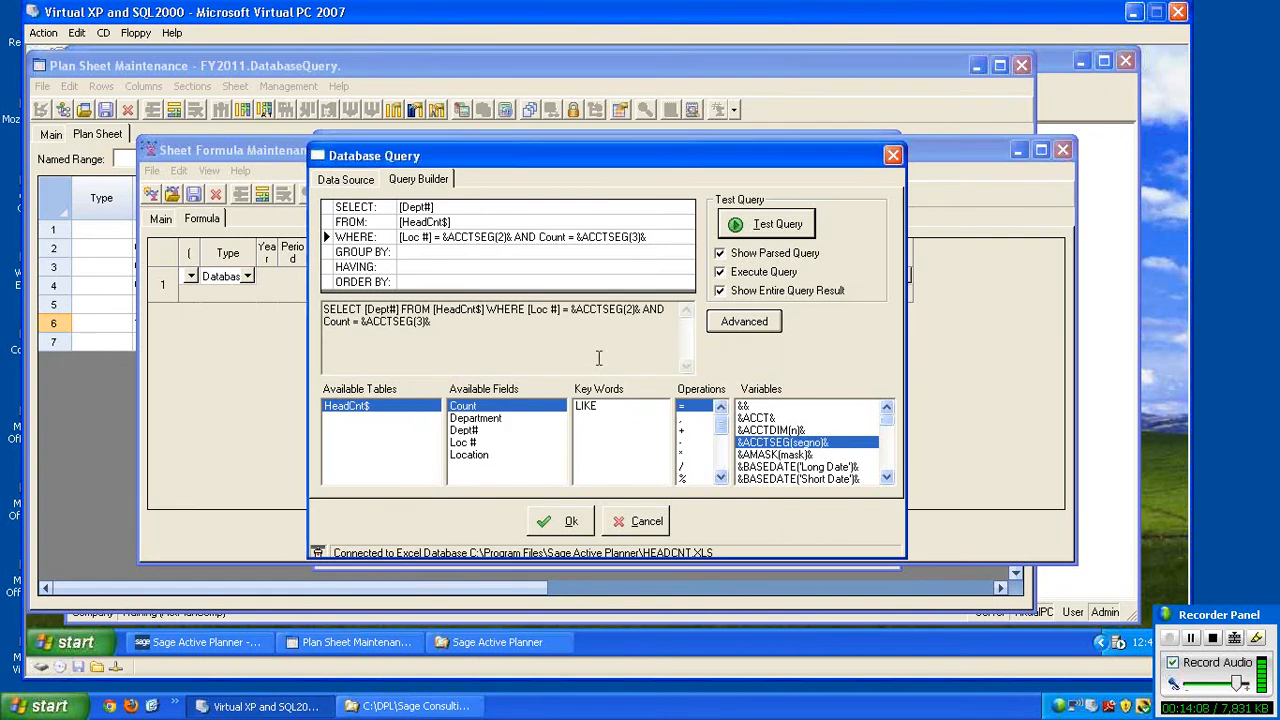
click(563, 240)
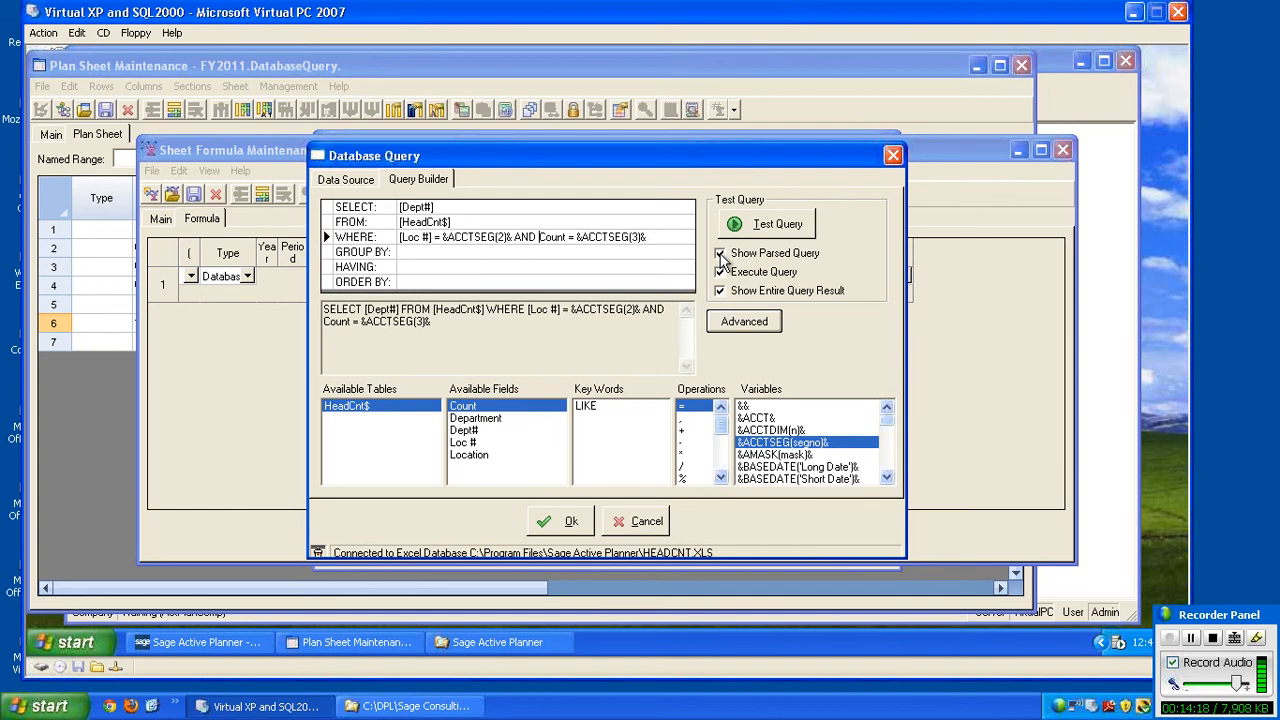
Wrap the Count field in the WHERE condition in CSTR() so it reads CSTR(Count) = &ACCTSEG(3)&.
text(CSTR)
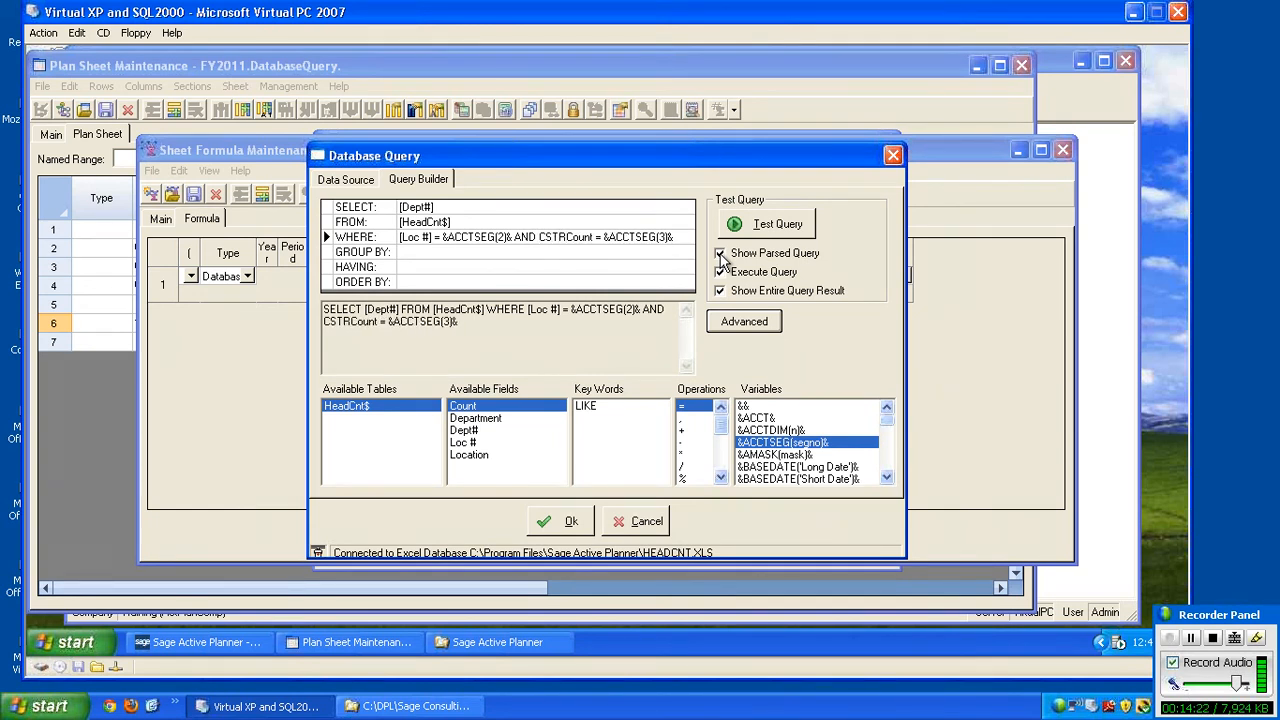
text(()
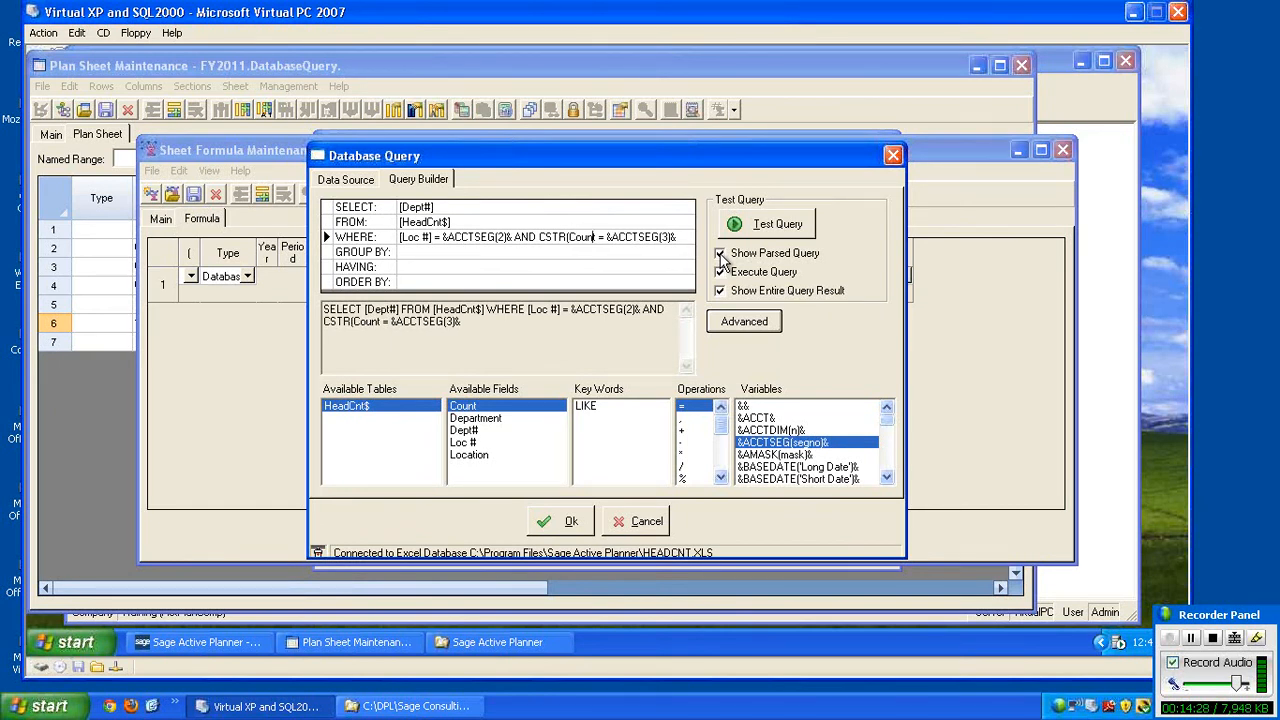
text())
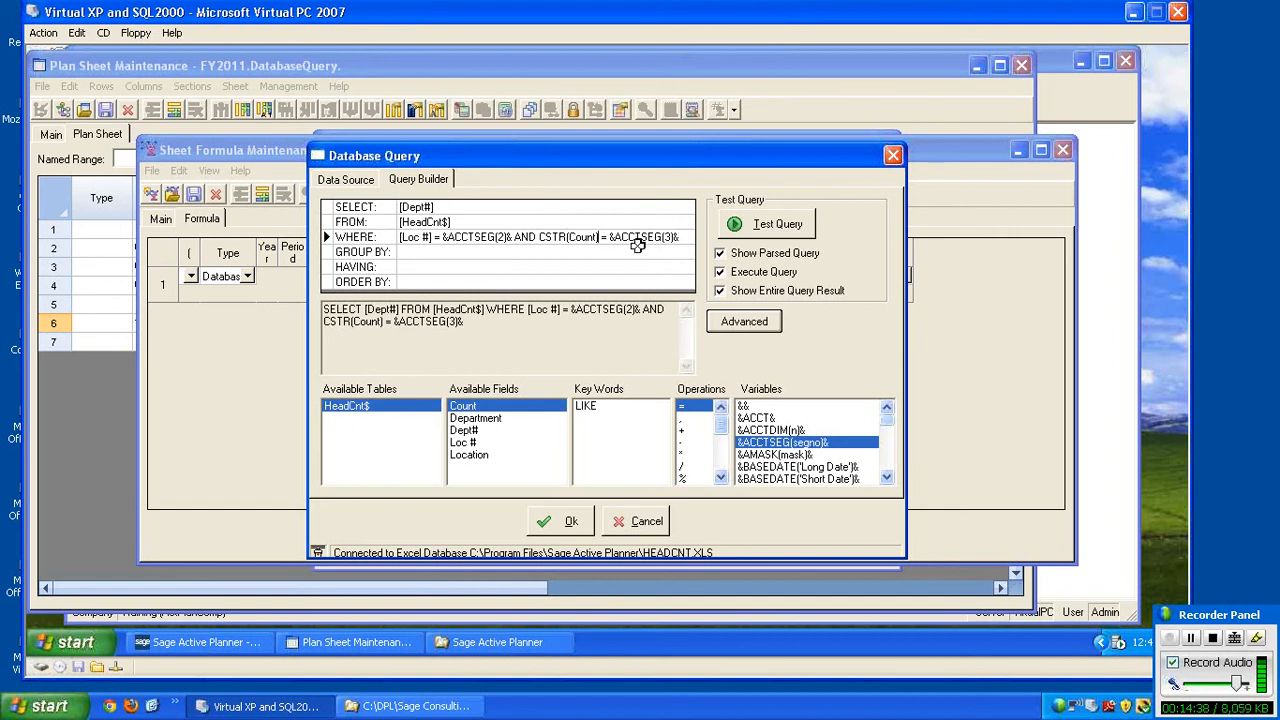
click(760, 224)
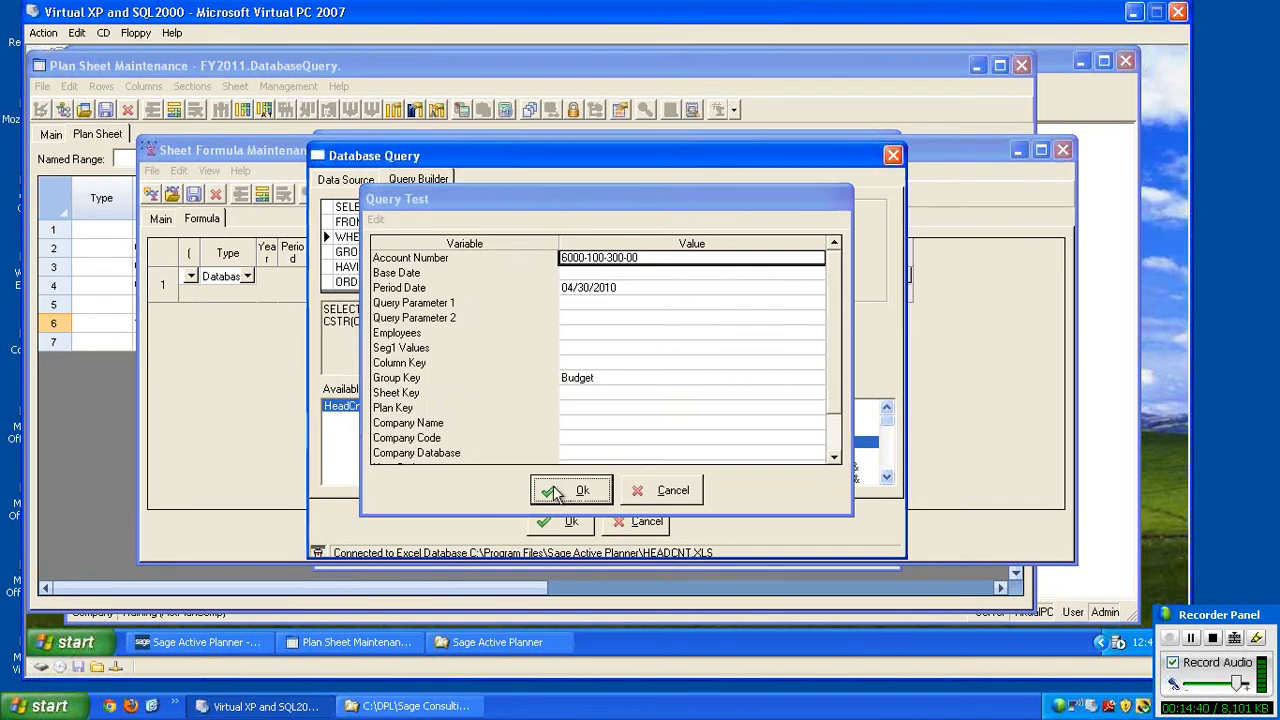
click(558, 488)
click(551, 490)
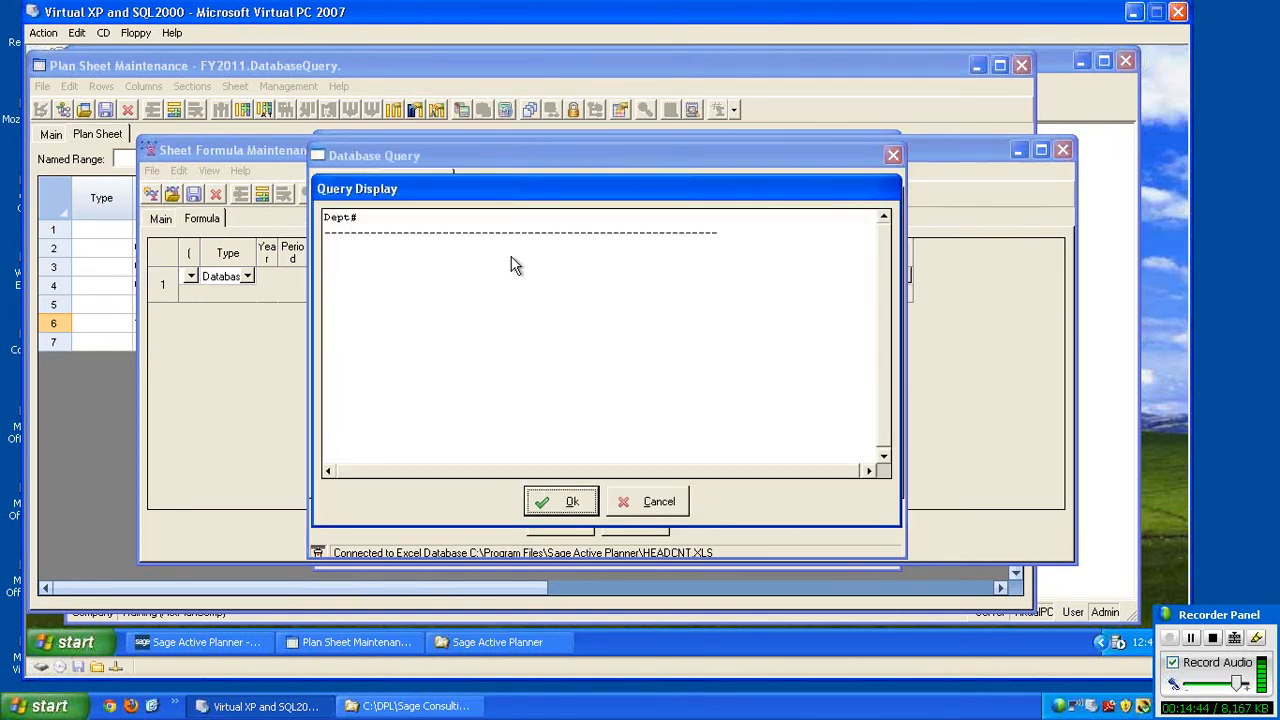
click(635, 492)
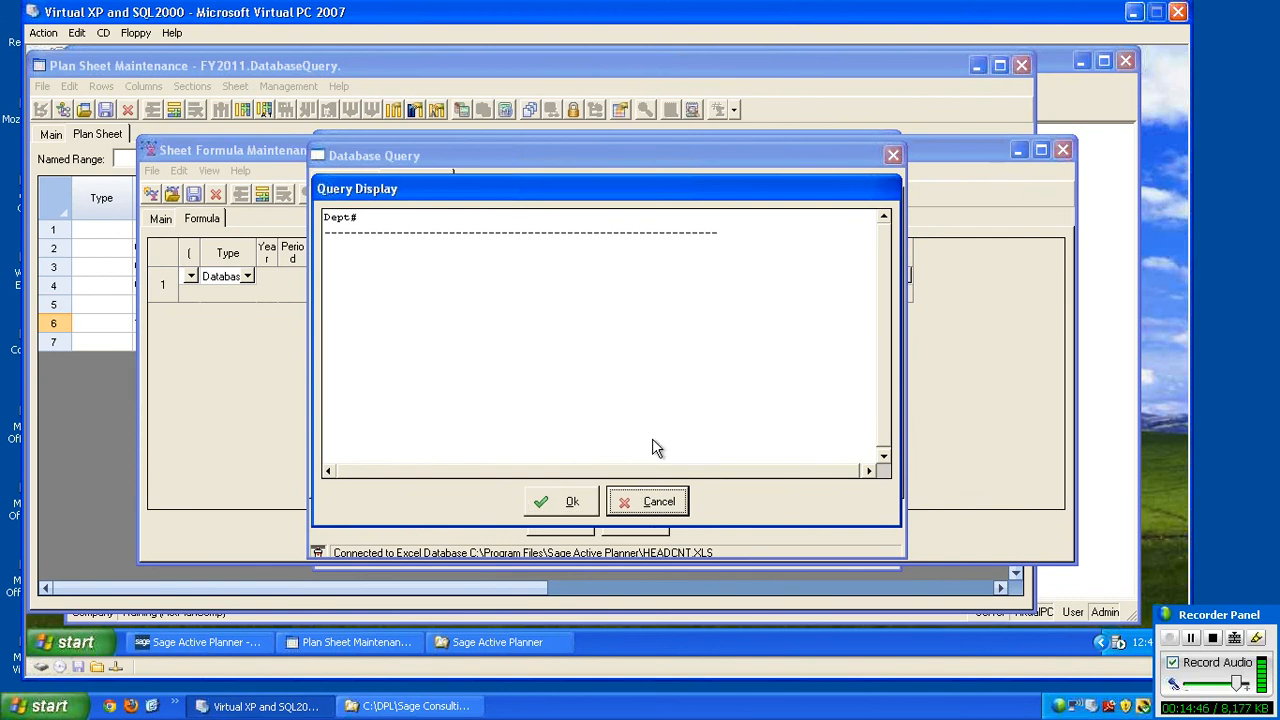
click(636, 500)
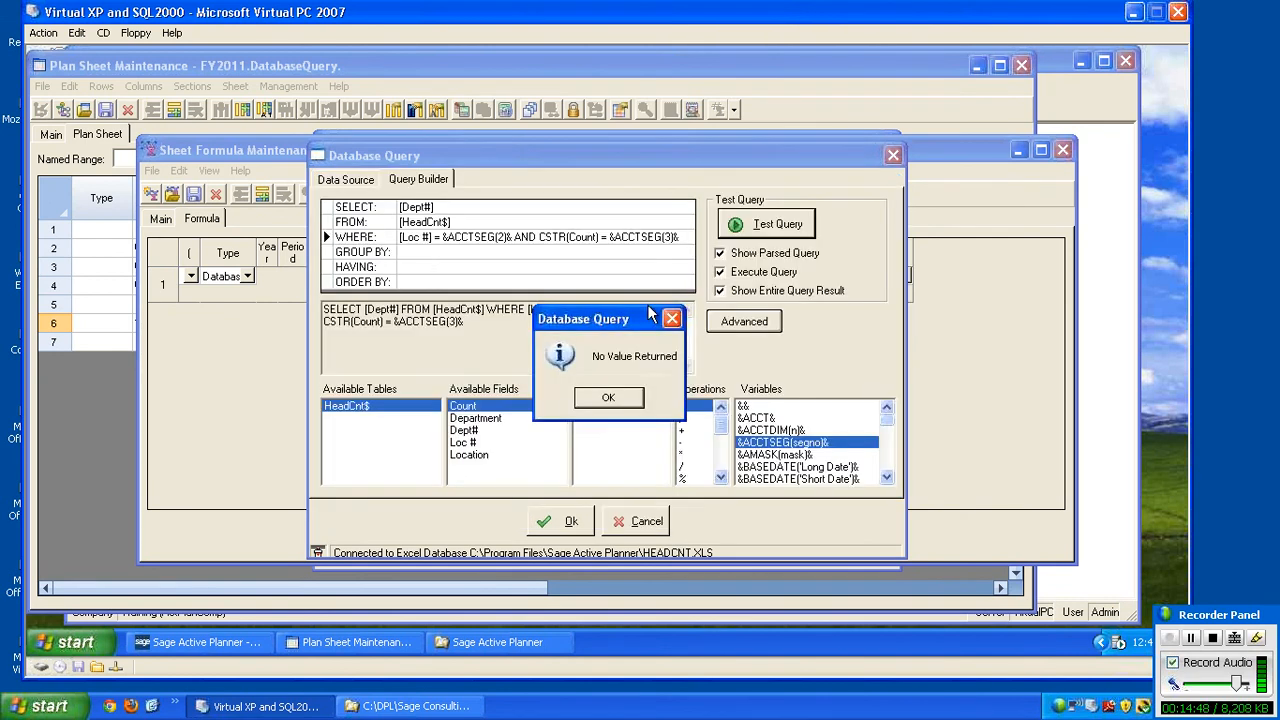
click(610, 398)
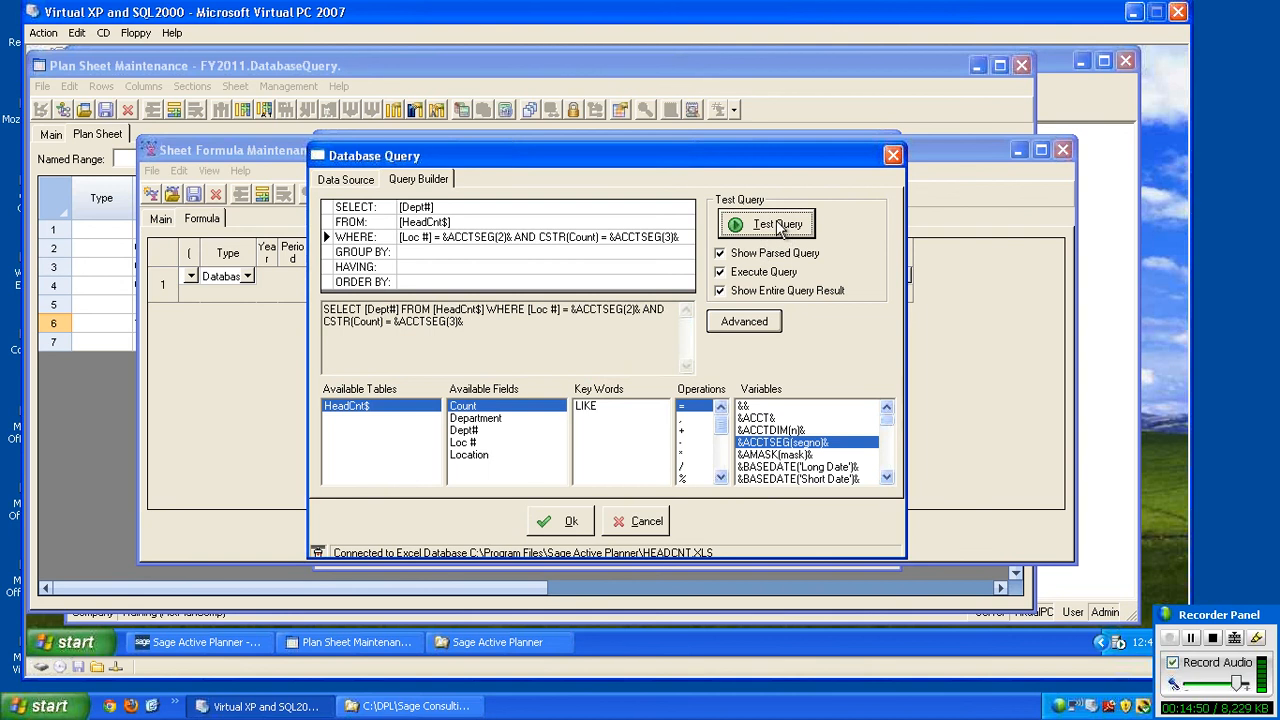
Reopen the query test values and move their window clear of the query's SELECT and WHERE clauses.
click(781, 227)
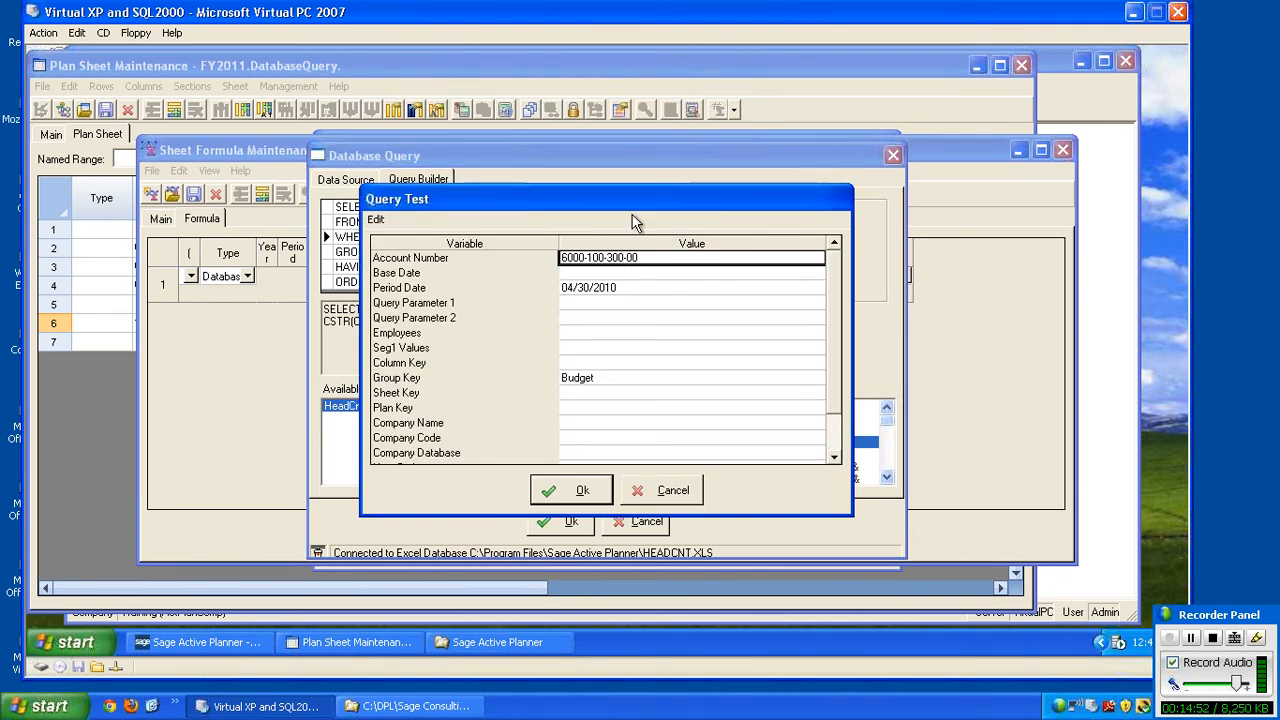
drag(627, 201, 625, 248)
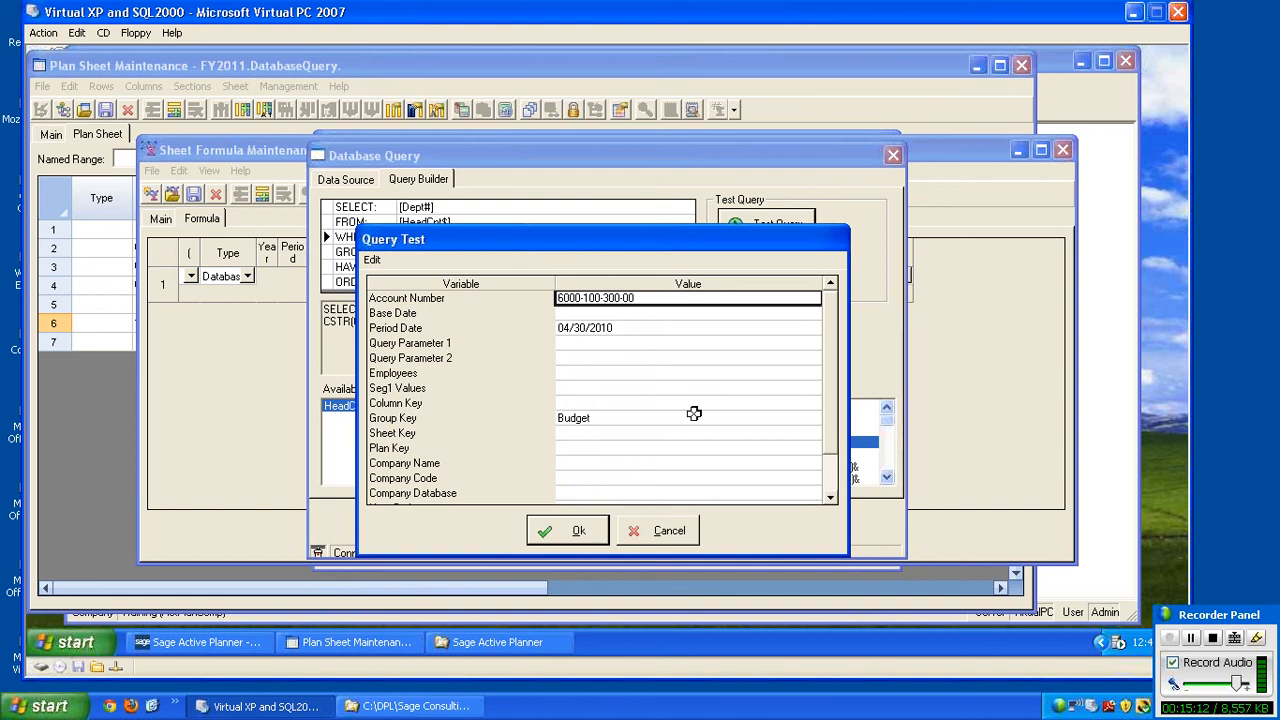
drag(736, 250, 736, 292)
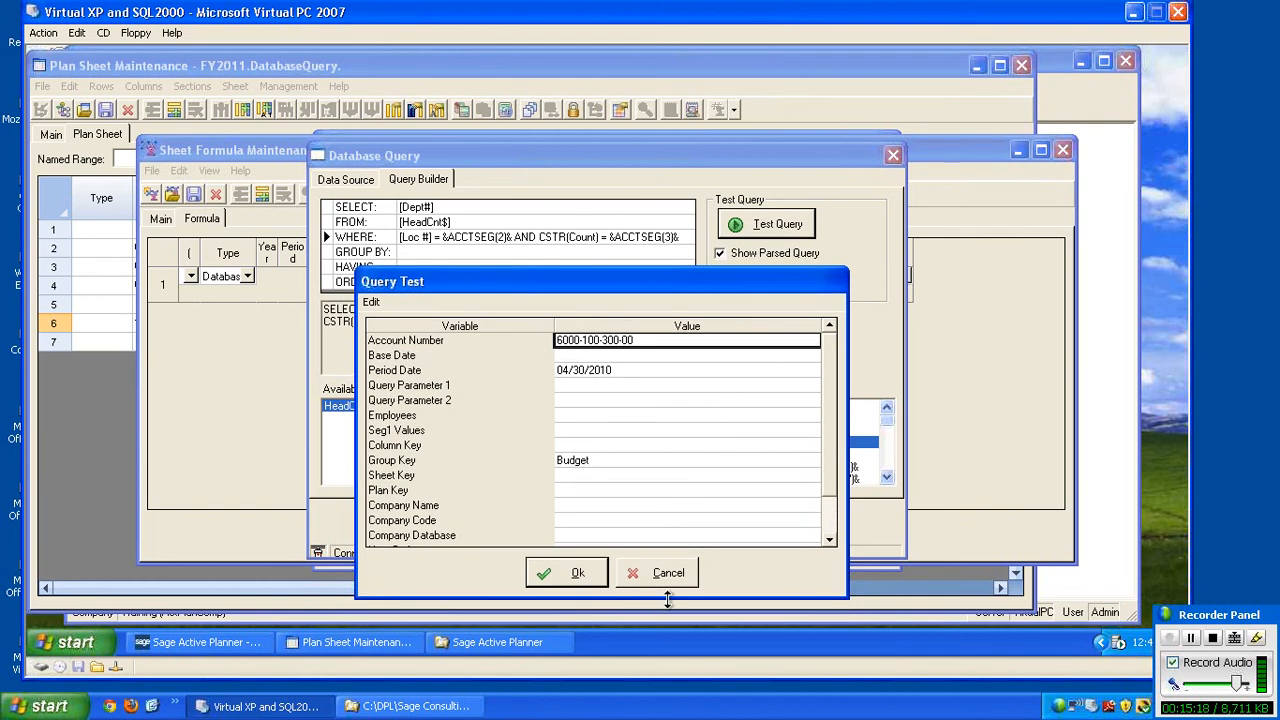